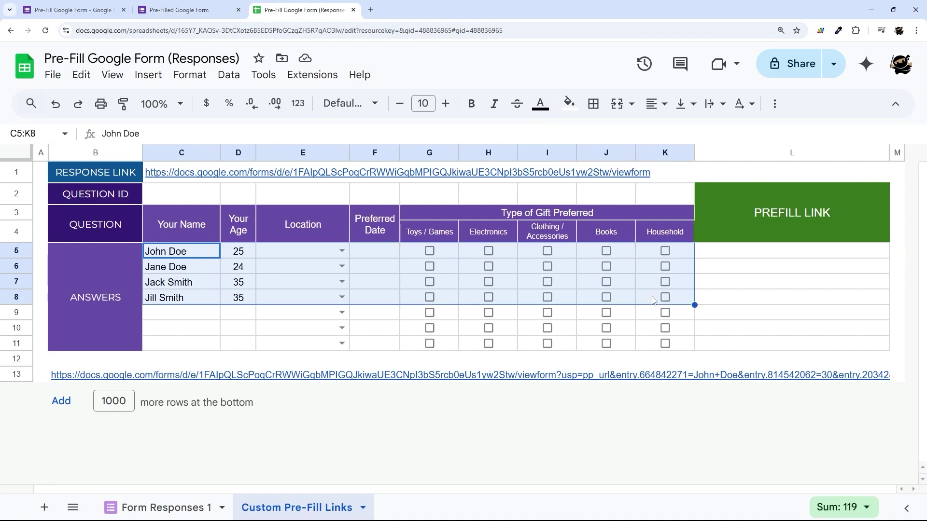
Open the pre-filled form link in row 13 and review the answers already filled in on the form.
{"action": "left_click", "coordinate": [102, 377]}
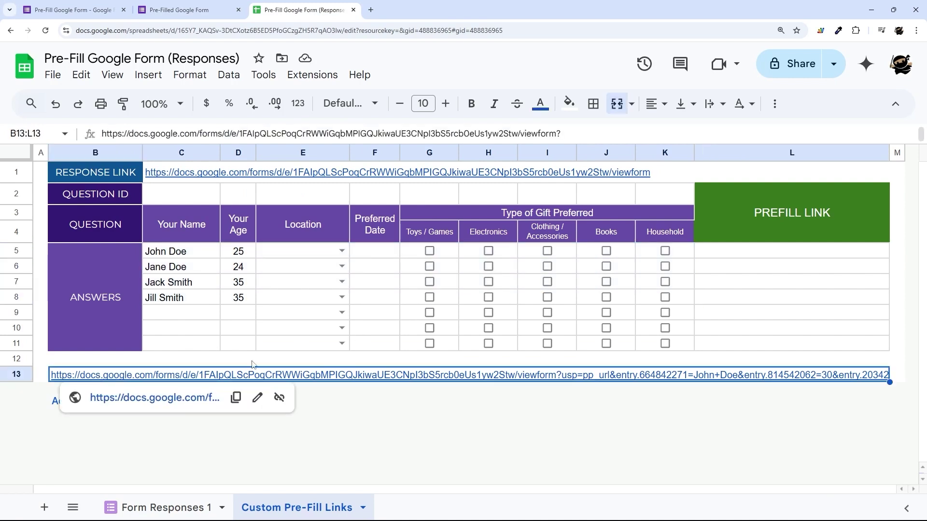
{"action": "left_click", "coordinate": [128, 398]}
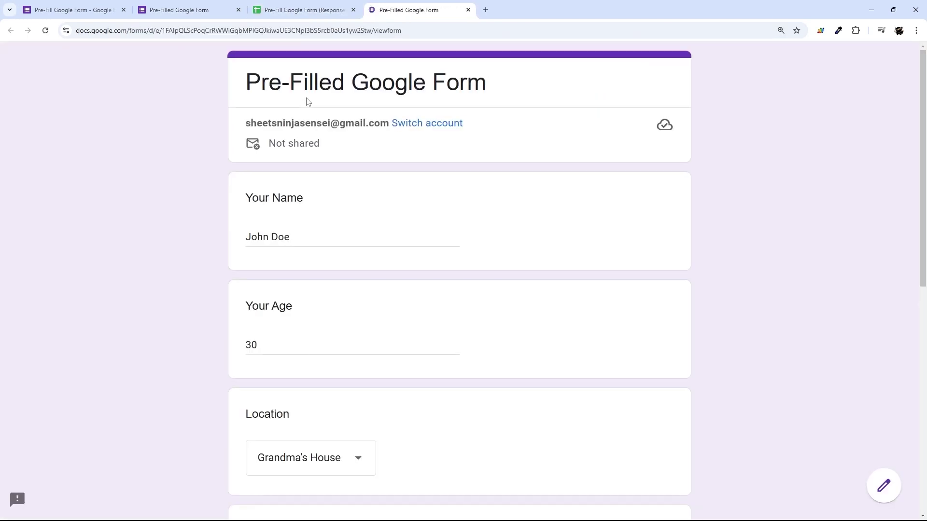
{"action": "scroll", "coordinate": [389, 257], "scroll_direction": "down", "scroll_amount": 2}
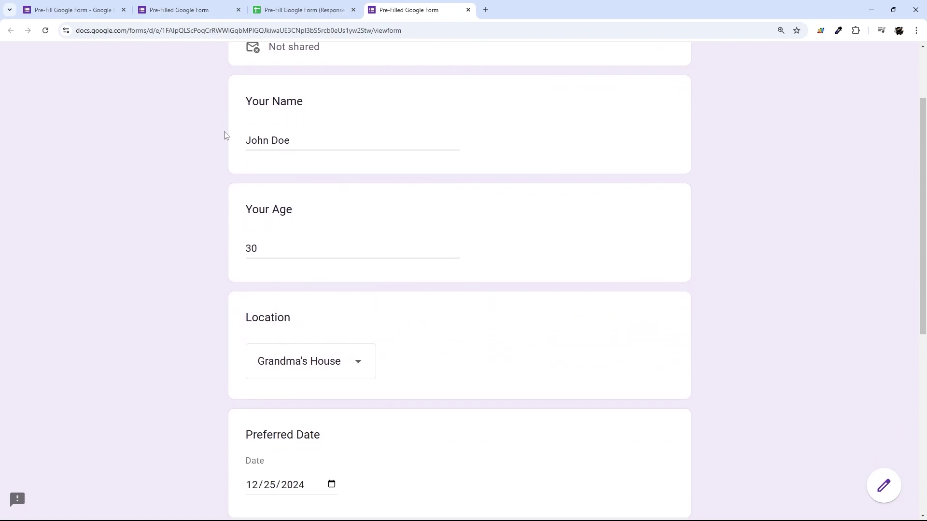
{"action": "left_click_drag", "start_coordinate": [243, 140], "coordinate": [328, 140]}
{"action": "scroll", "coordinate": [395, 207], "scroll_direction": "down", "scroll_amount": 7}
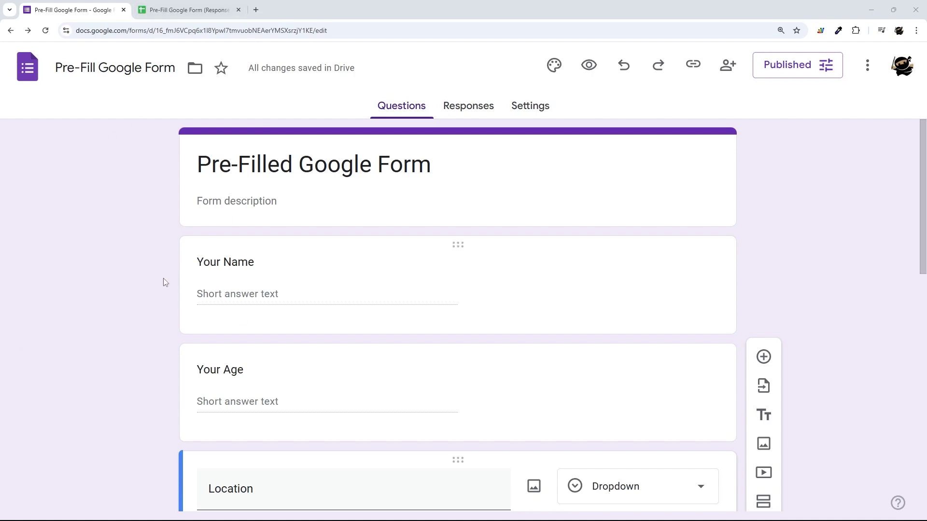
Start pre-filling the form, entering the respondent's full name under Your Name and 30 under Your Age.
{"action": "left_click", "coordinate": [869, 67]}
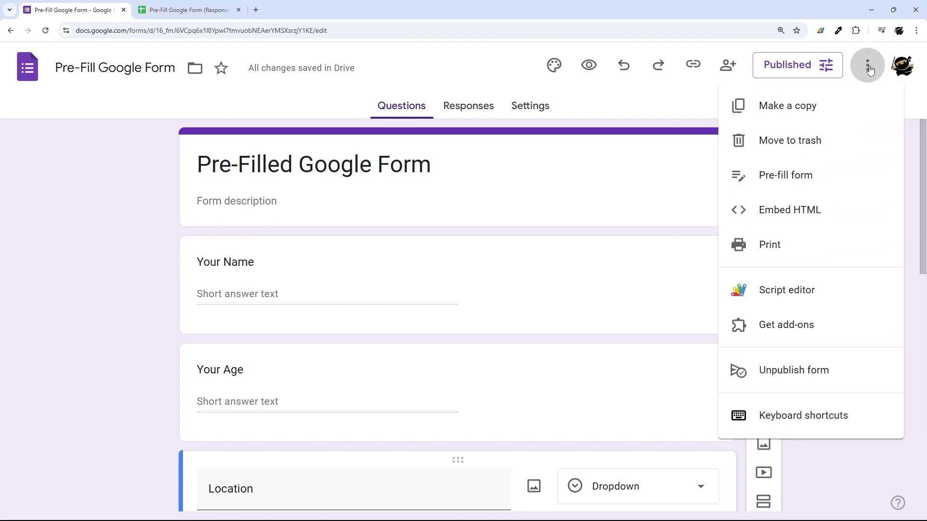
{"action": "left_click", "coordinate": [736, 179]}
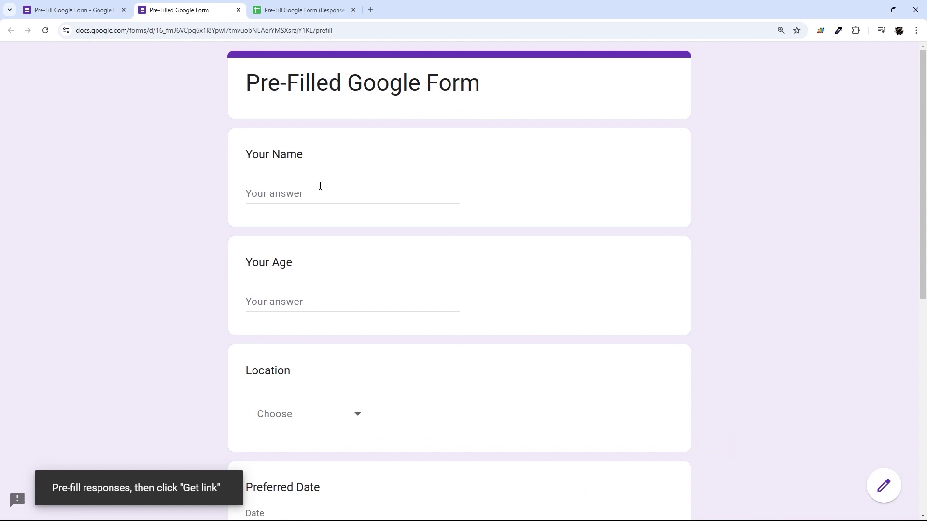
{"action": "left_click", "coordinate": [280, 192]}
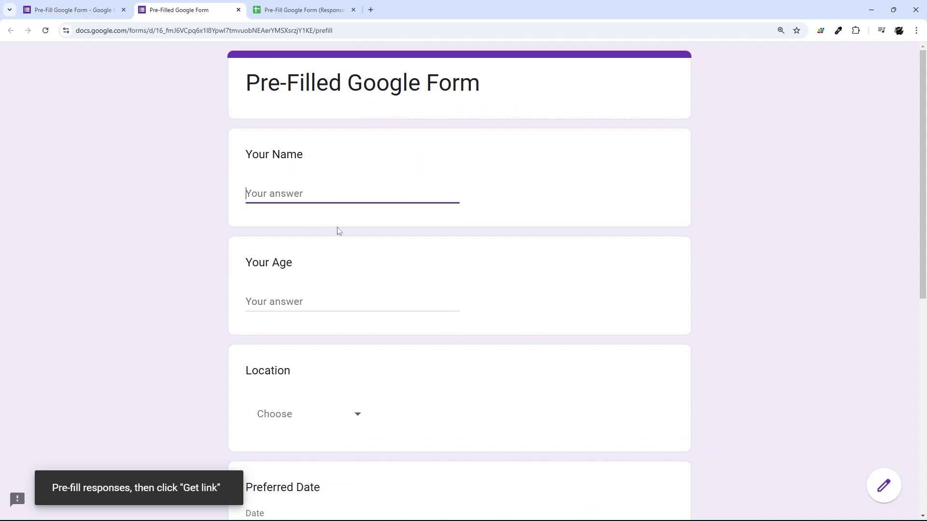
{"action": "type", "text": "John Doe"}
{"action": "left_click", "coordinate": [304, 298]}
{"action": "type", "text": "30"}
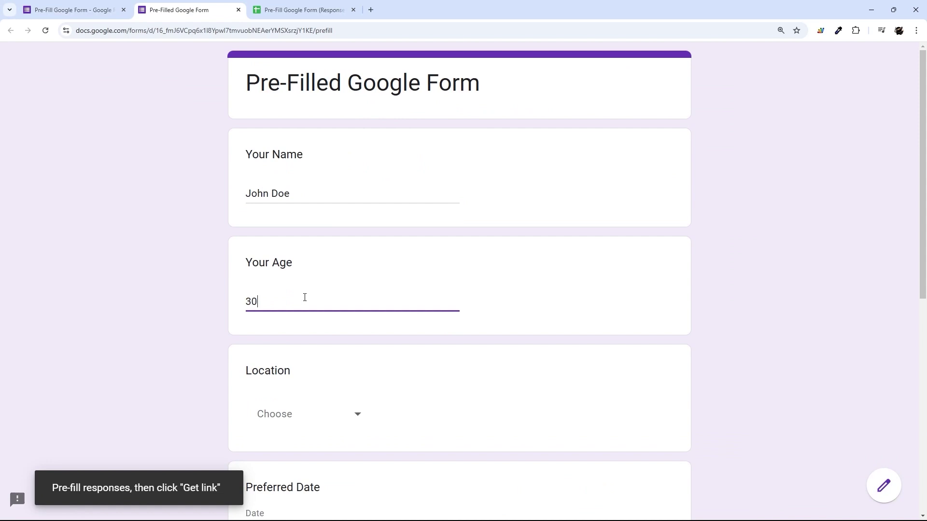
Pre-fill Location with Grandma's House and Preferred Date with 12/25/2024.
{"action": "scroll", "coordinate": [305, 297], "scroll_direction": "down", "scroll_amount": 3}
{"action": "left_click", "coordinate": [310, 271]}
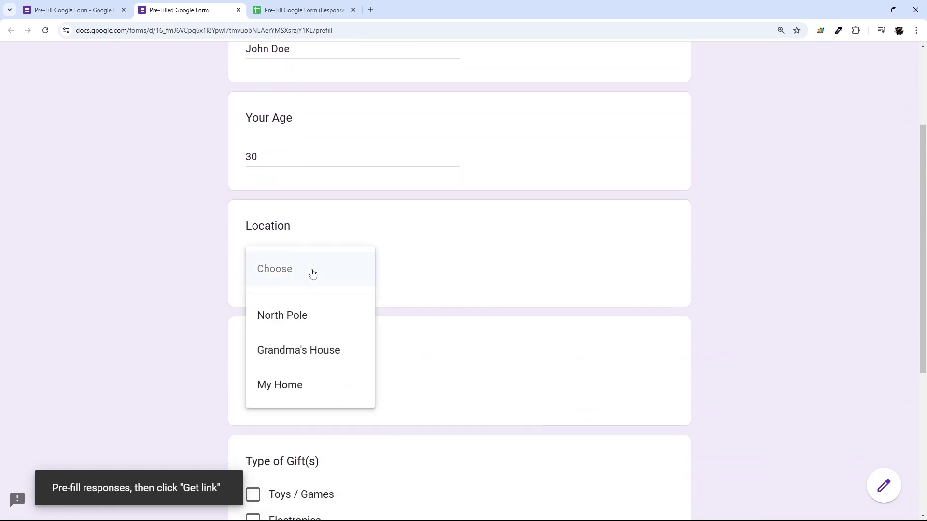
{"action": "left_click", "coordinate": [299, 352]}
{"action": "scroll", "coordinate": [285, 300], "scroll_direction": "down", "scroll_amount": 2}
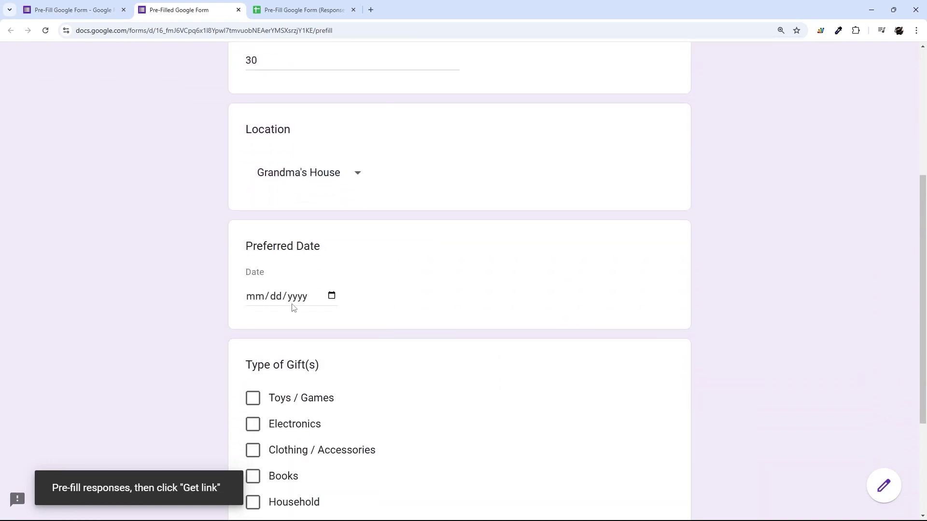
{"action": "left_click", "coordinate": [331, 295]}
{"action": "left_click", "coordinate": [322, 428]}
Select Toys / Games and Electronics as the gift types, and generate and copy the pre-filled link.
{"action": "scroll", "coordinate": [316, 310], "scroll_direction": "down", "scroll_amount": 3}
{"action": "left_click", "coordinate": [253, 253]}
{"action": "left_click", "coordinate": [252, 280]}
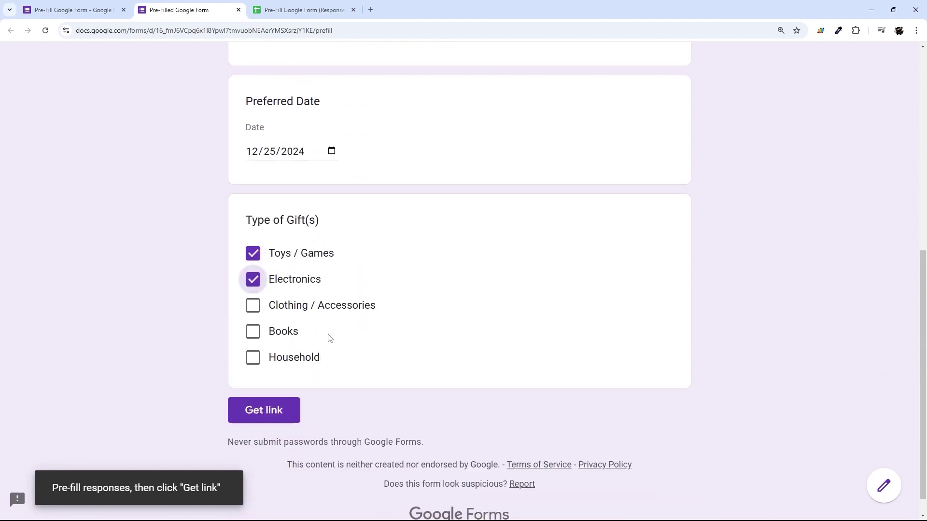
{"action": "scroll", "coordinate": [329, 338], "scroll_direction": "down", "scroll_amount": 1}
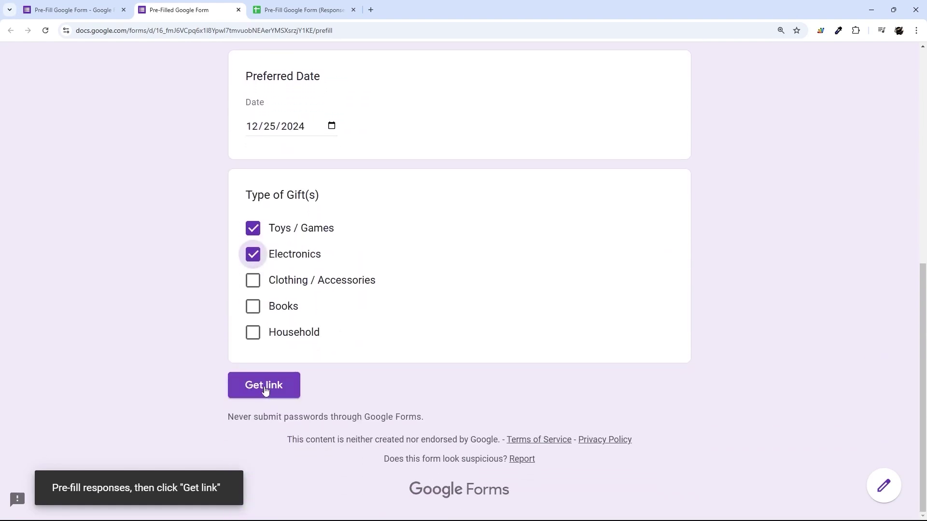
{"action": "left_click", "coordinate": [265, 390]}
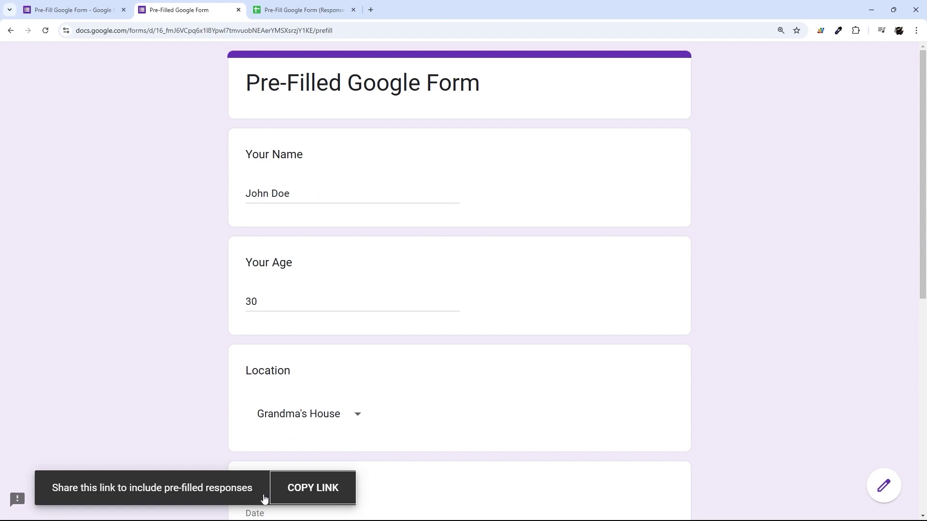
{"action": "left_click", "coordinate": [318, 490]}
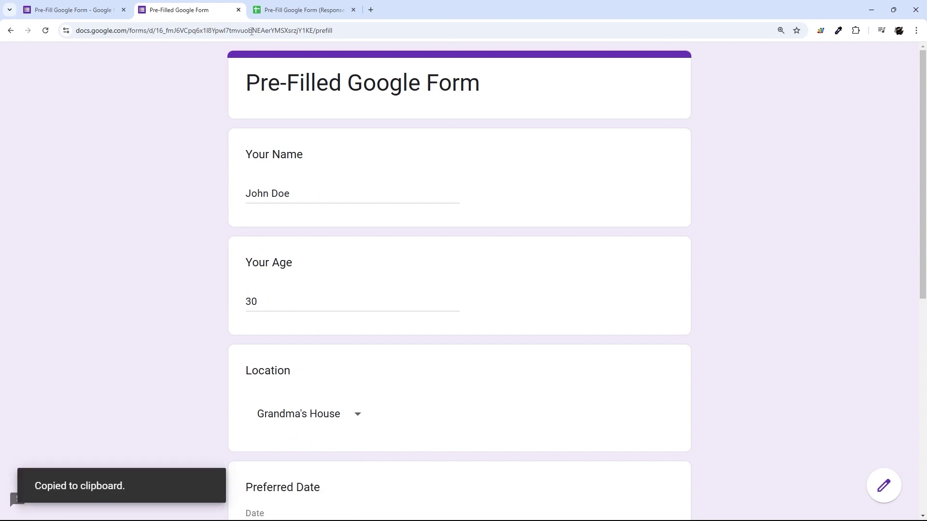
Open the copied link in a new browser tab, check every pre-filled answer on the form, and close it.
{"action": "left_click", "coordinate": [371, 9]}
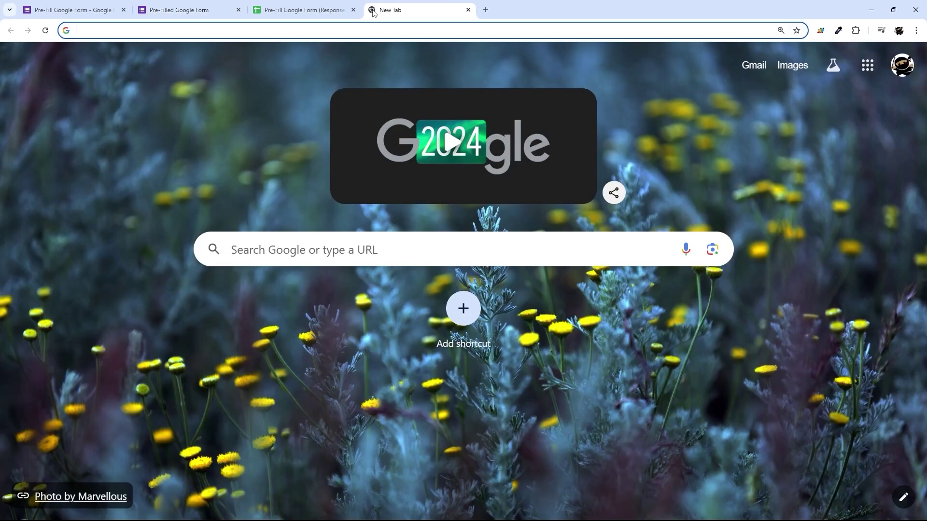
{"action": "key", "text": "ctrl+v"}
{"action": "key", "text": "Return"}
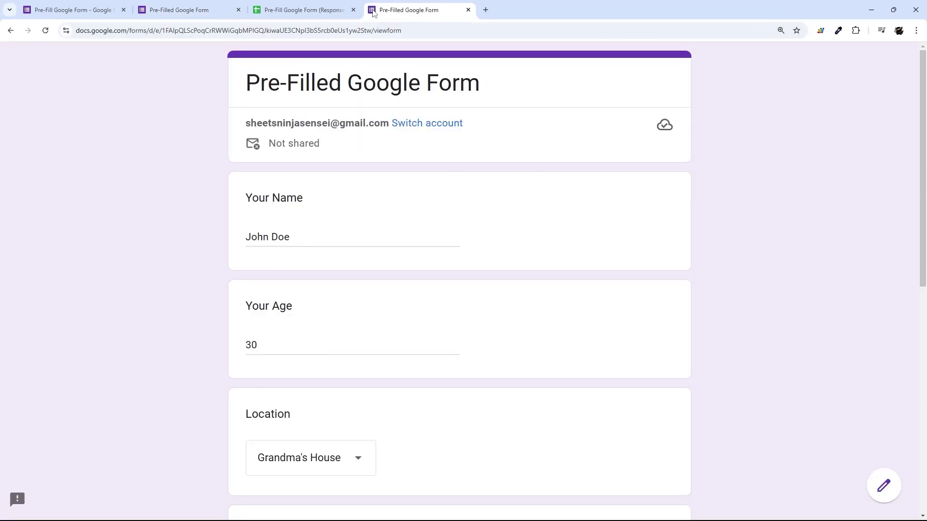
{"action": "scroll", "coordinate": [282, 213], "scroll_direction": "down", "scroll_amount": 5}
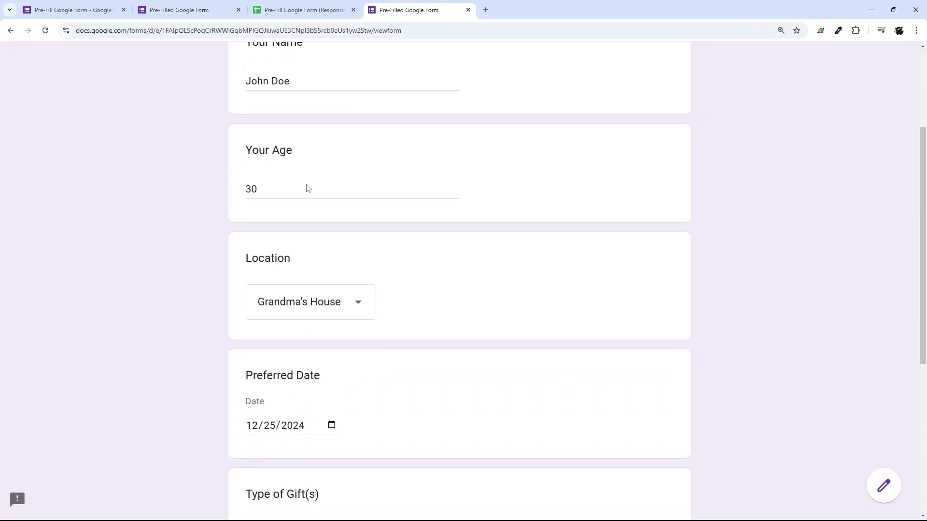
{"action": "scroll", "coordinate": [288, 203], "scroll_direction": "down", "scroll_amount": 5}
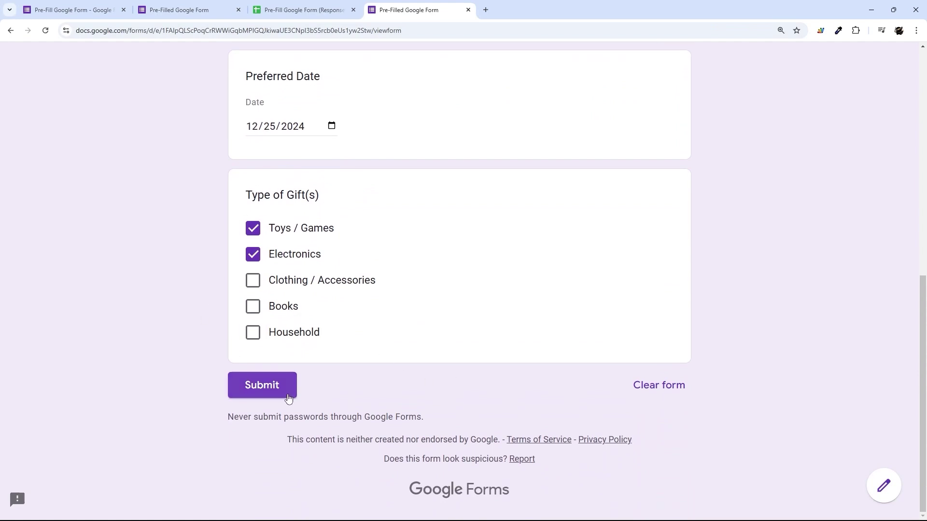
{"action": "scroll", "coordinate": [497, 383], "scroll_direction": "up", "scroll_amount": 7}
{"action": "scroll", "coordinate": [499, 387], "scroll_direction": "up", "scroll_amount": 3}
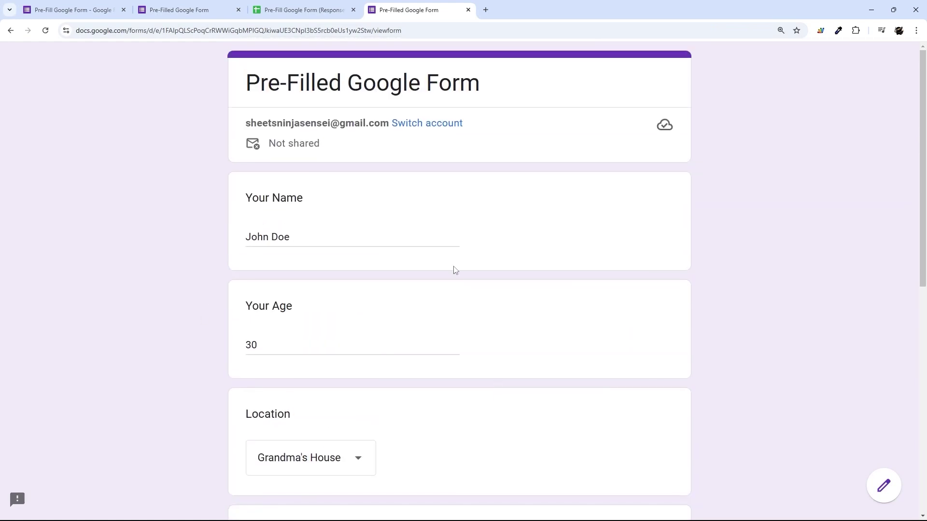
{"action": "left_click", "coordinate": [468, 10]}
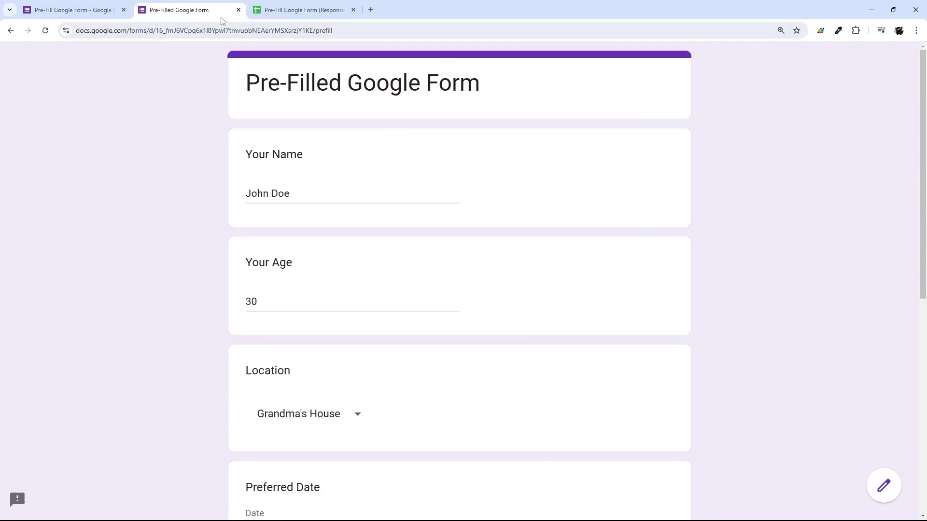
Close the pre-fill form page and paste the copied pre-filled link into merged cell B13 of the responses spreadsheet.
{"action": "left_click", "coordinate": [238, 10]}
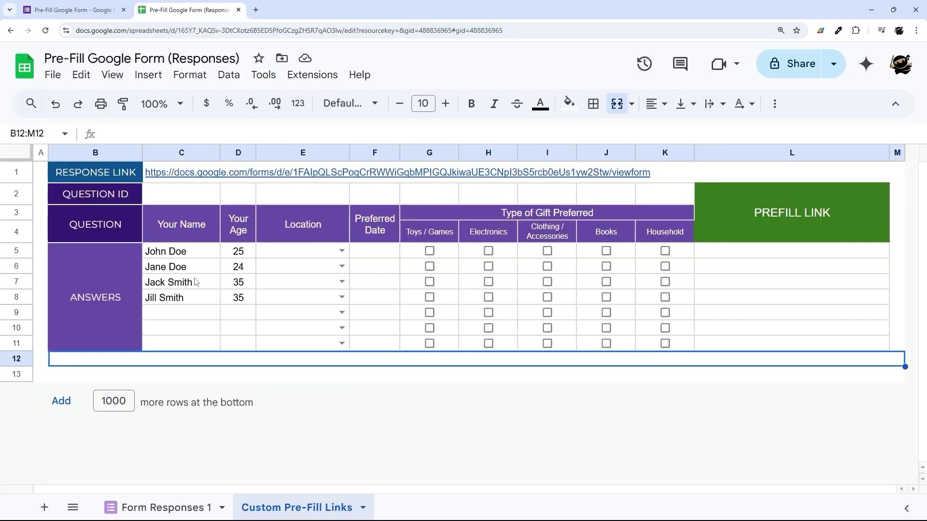
{"action": "double_click", "coordinate": [87, 375]}
{"action": "key", "text": "ctrl+v"}
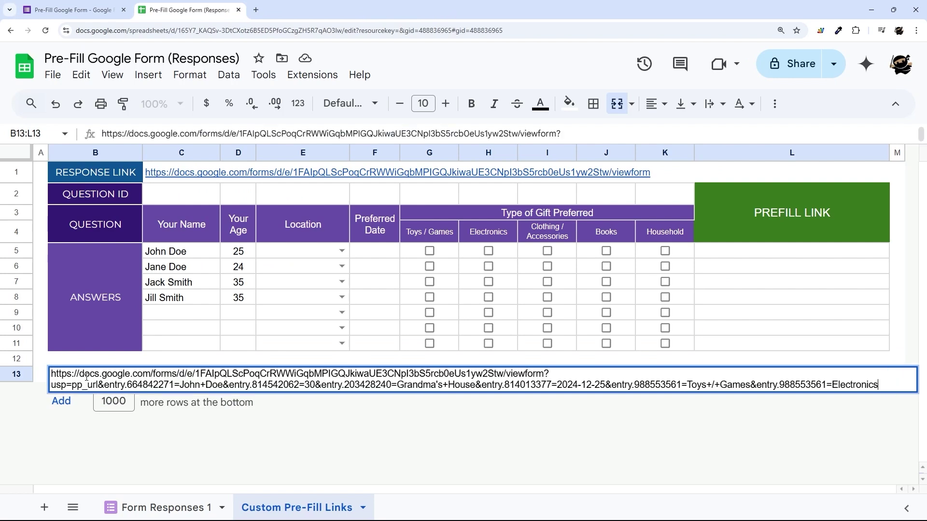
{"action": "key", "text": "Return"}
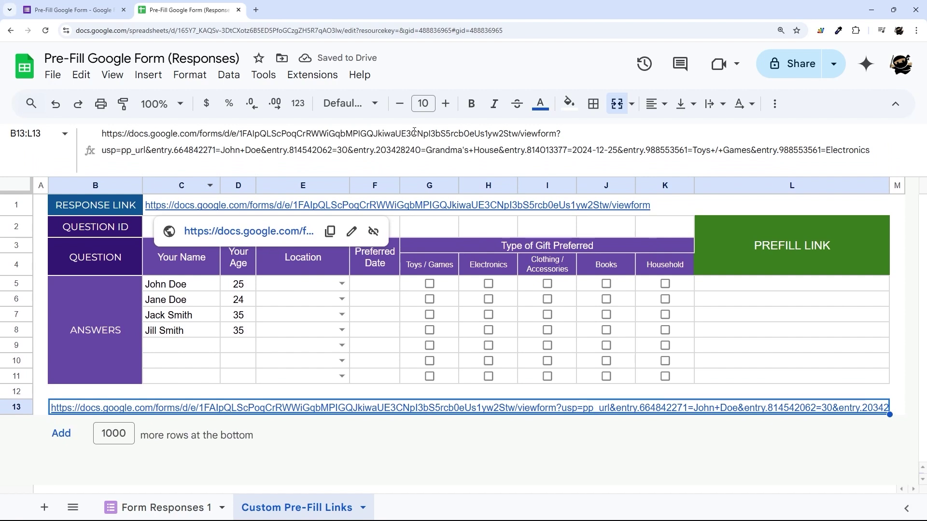
Compare the base URL of the row 13 link with the row 1 response link and the form's responder link.
{"action": "left_click_drag", "start_coordinate": [518, 134], "coordinate": [98, 138]}
{"action": "left_click", "coordinate": [196, 211]}
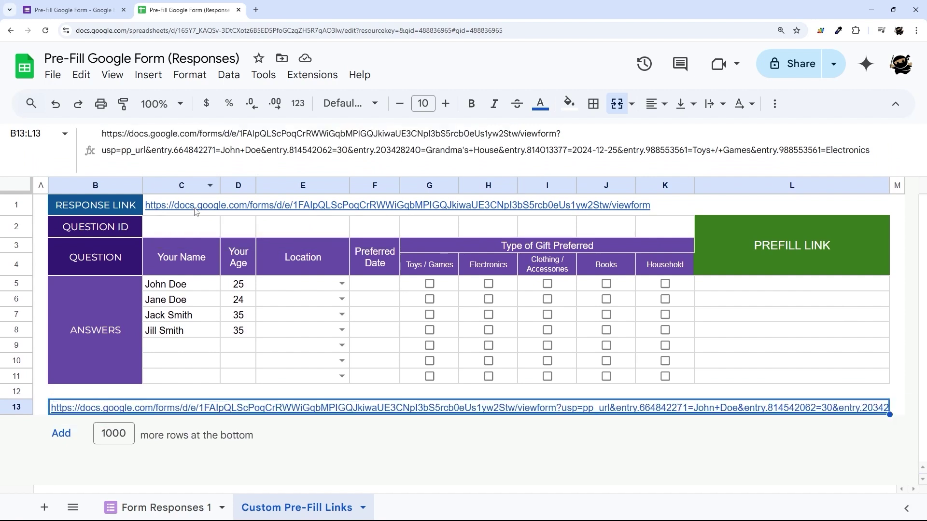
{"action": "left_click", "coordinate": [73, 10]}
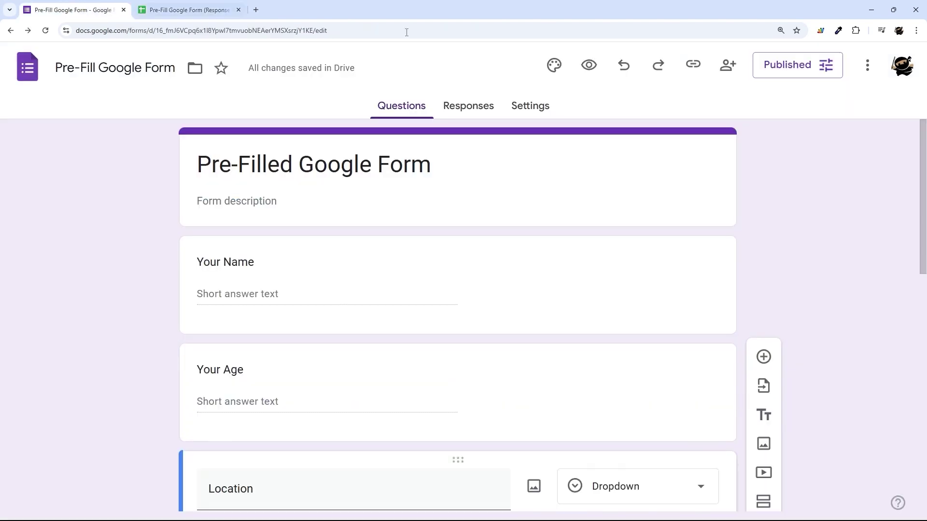
{"action": "left_click", "coordinate": [772, 66]}
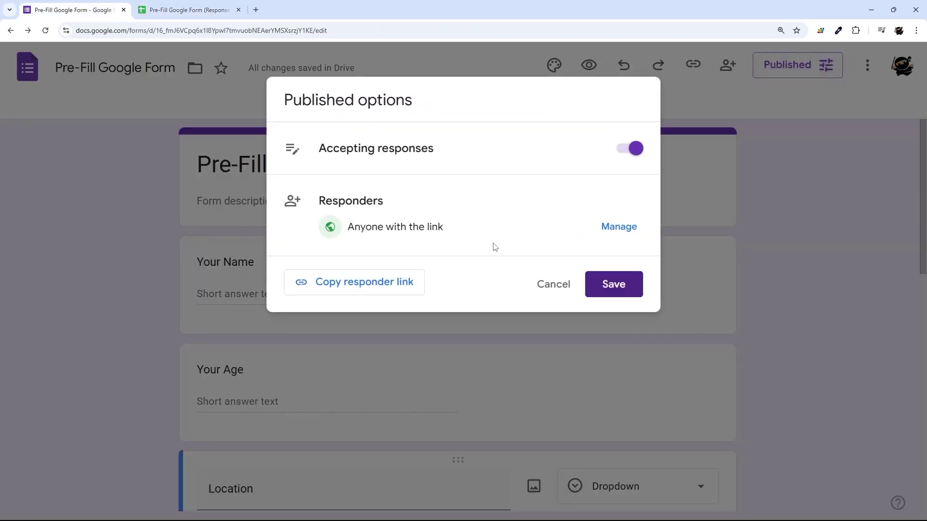
{"action": "left_click", "coordinate": [341, 284]}
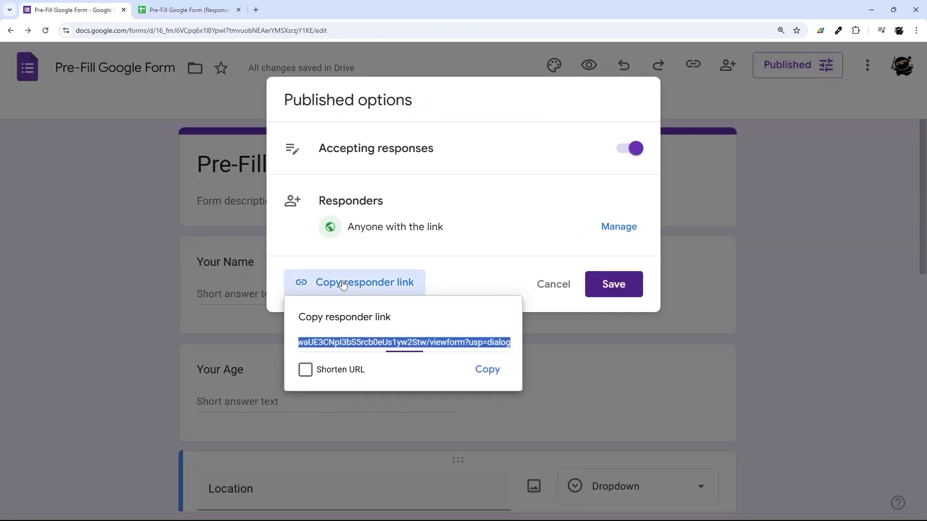
{"action": "left_click", "coordinate": [550, 286]}
{"action": "left_click", "coordinate": [158, 15]}
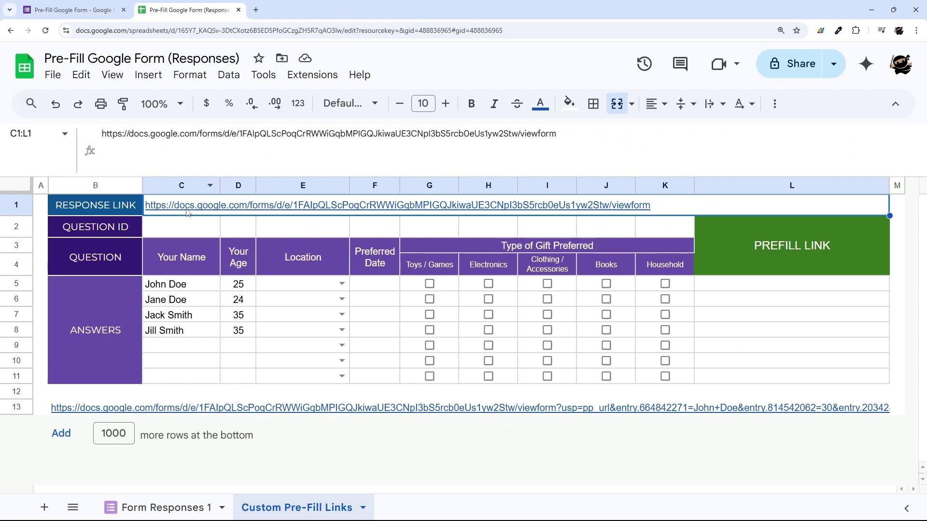
Delete the base form URL from the link in B13, keeping the text from ?usp=pp_url onward.
{"action": "mouse_move", "coordinate": [201, 416]}
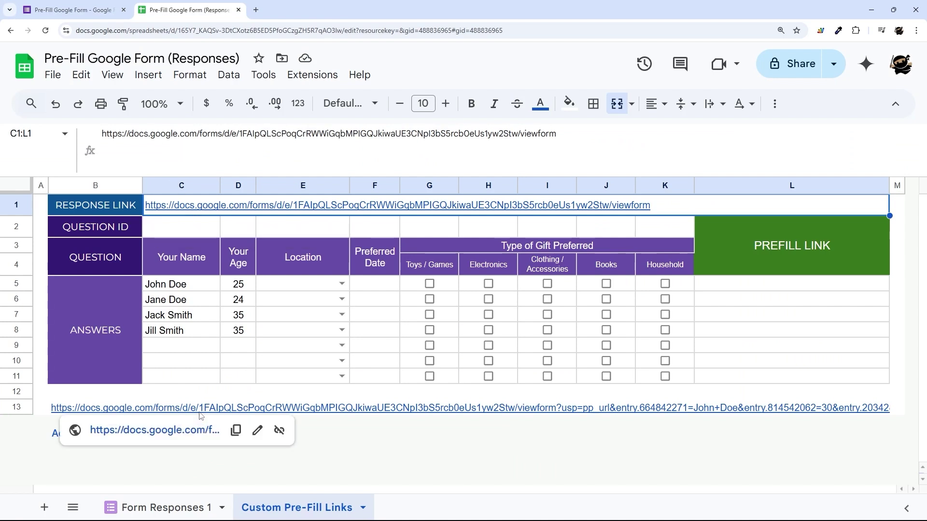
{"action": "left_click", "coordinate": [232, 412]}
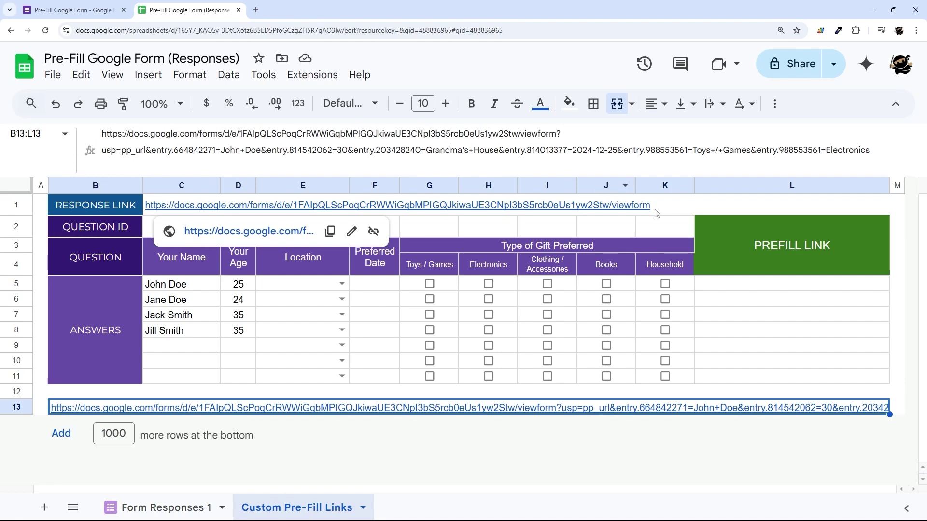
{"action": "left_click_drag", "start_coordinate": [556, 133], "coordinate": [102, 139]}
{"action": "key", "text": "BackSpace"}
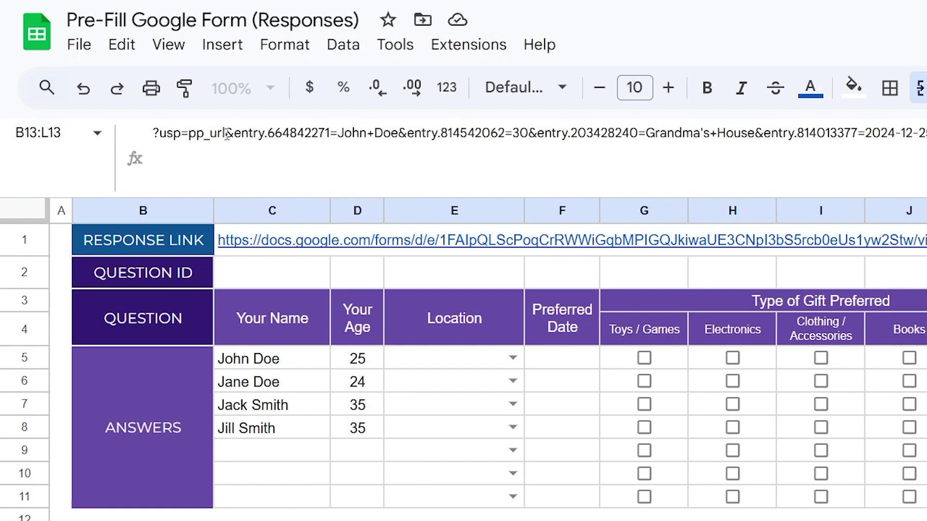
Examine the B13 link's parts one by one: ?usp=pp_url, then the name, age and location entry parameters with their separators.
{"action": "left_click_drag", "start_coordinate": [225, 133], "coordinate": [155, 133]}
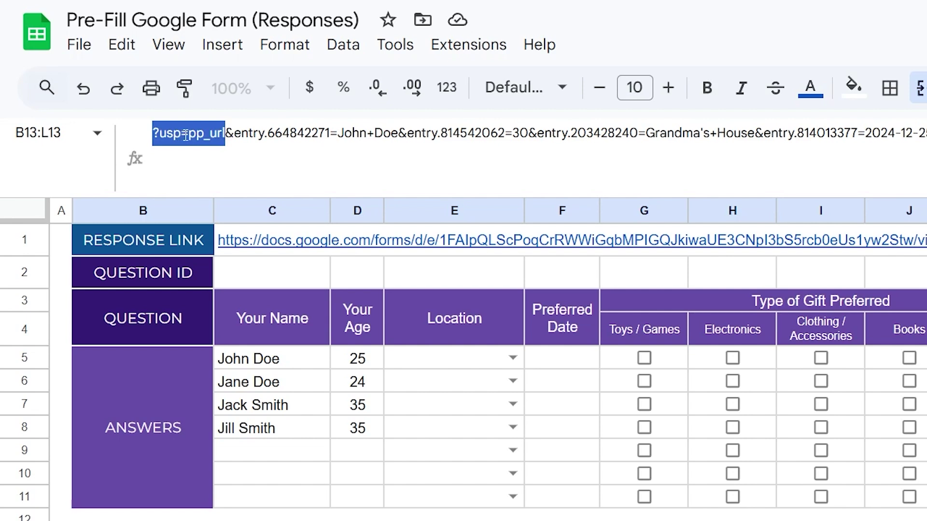
{"action": "left_click", "coordinate": [226, 133]}
{"action": "left_click_drag", "start_coordinate": [226, 133], "coordinate": [396, 132]}
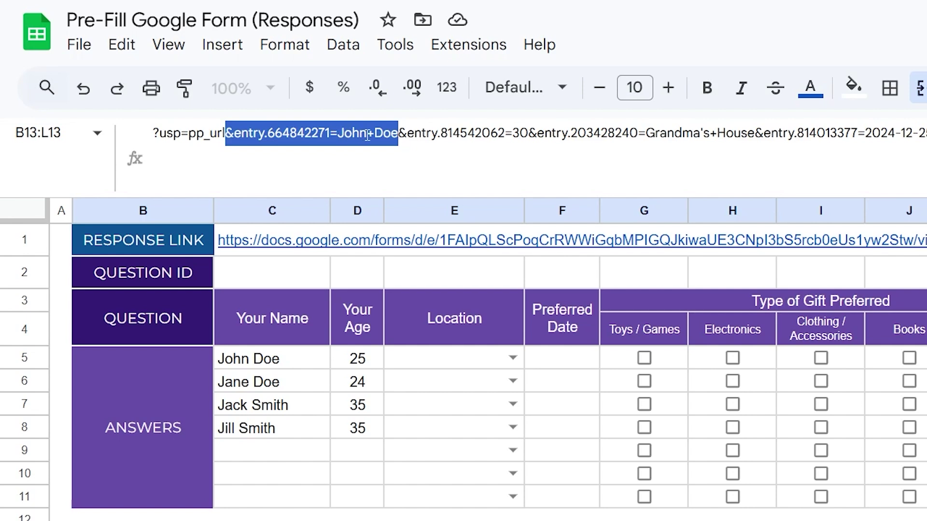
{"action": "left_click", "coordinate": [397, 135]}
{"action": "left_click_drag", "start_coordinate": [367, 133], "coordinate": [375, 135]}
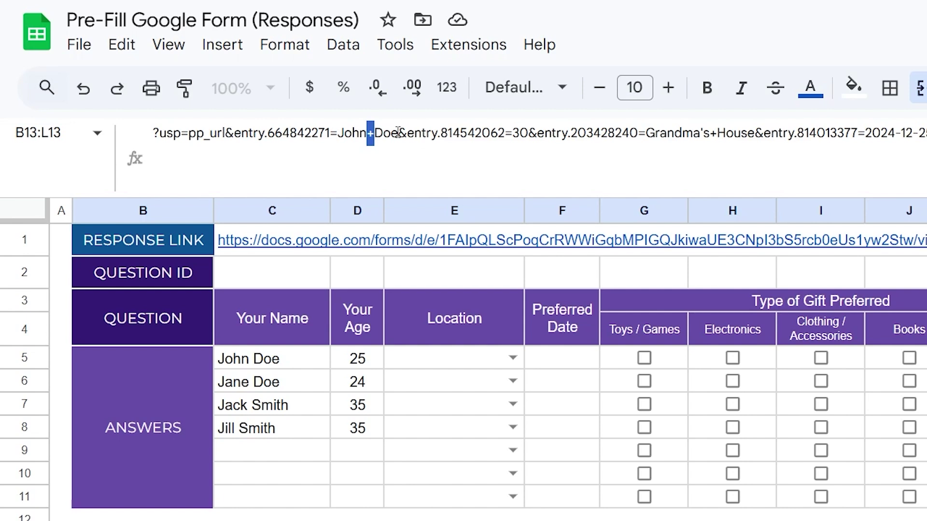
{"action": "left_click_drag", "start_coordinate": [399, 134], "coordinate": [531, 131]}
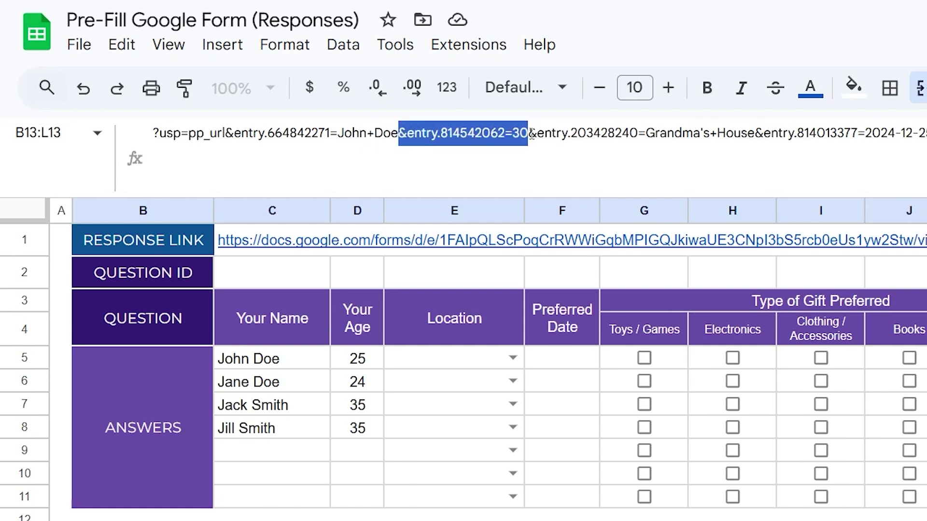
{"action": "left_click_drag", "start_coordinate": [529, 134], "coordinate": [758, 131]}
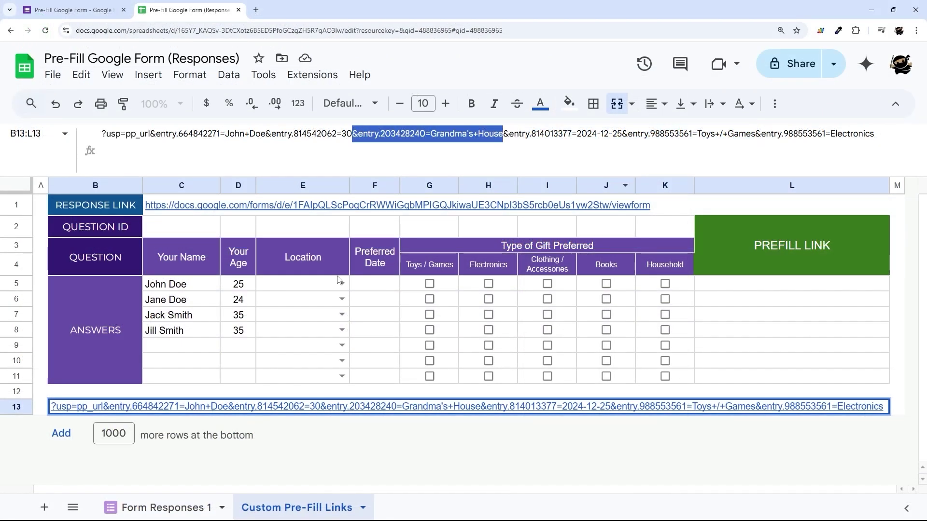
{"action": "mouse_move", "coordinate": [314, 153]}
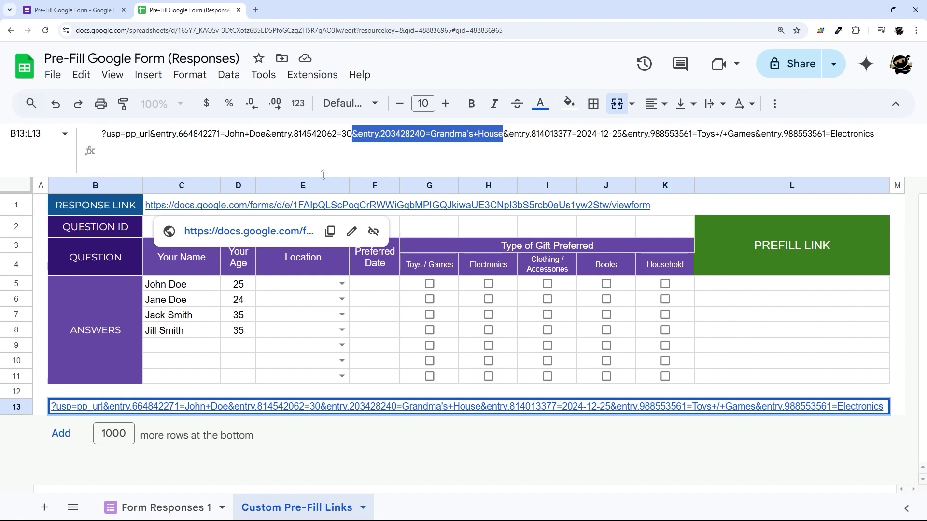
Review the row 5 answer cells, the empty Prefill Link cells L5:L11 and the response link in row 1.
{"action": "left_click", "coordinate": [211, 290]}
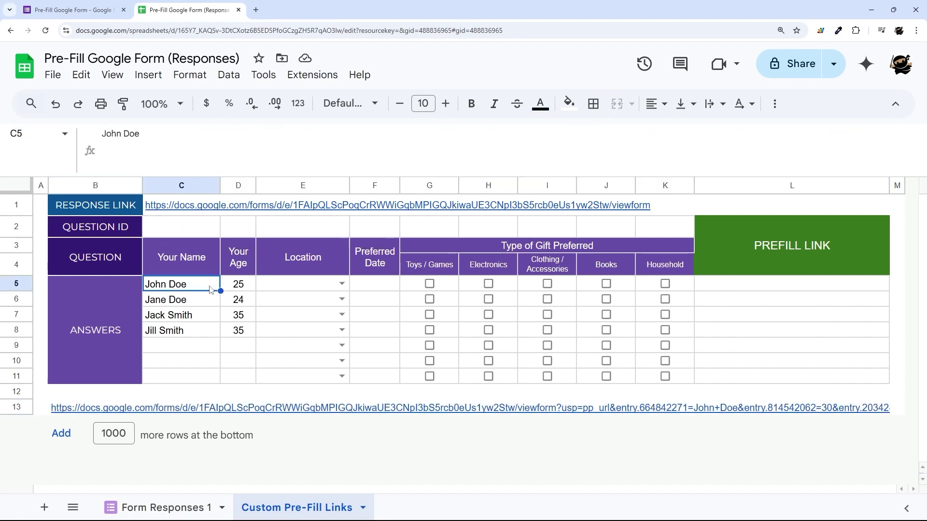
{"action": "left_click", "coordinate": [239, 288]}
{"action": "left_click", "coordinate": [346, 290]}
{"action": "left_click", "coordinate": [370, 290]}
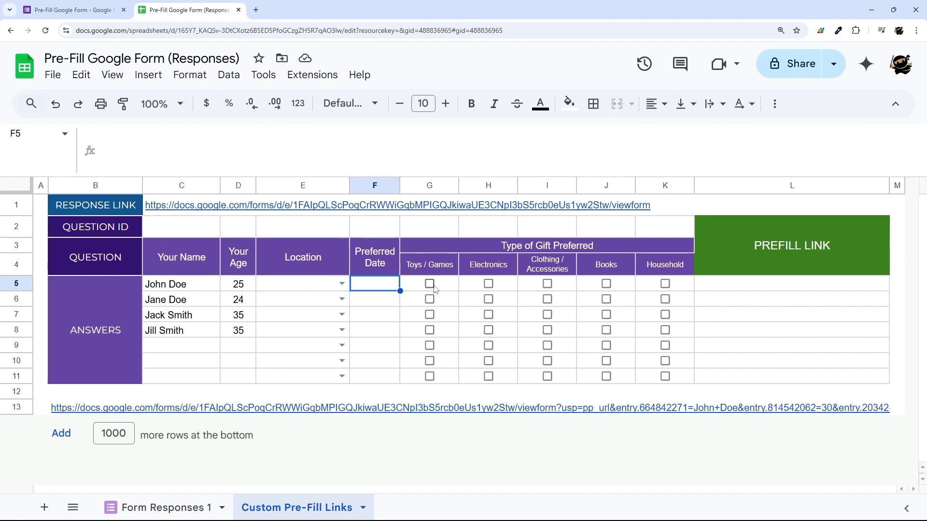
{"action": "left_click_drag", "start_coordinate": [792, 286], "coordinate": [778, 385]}
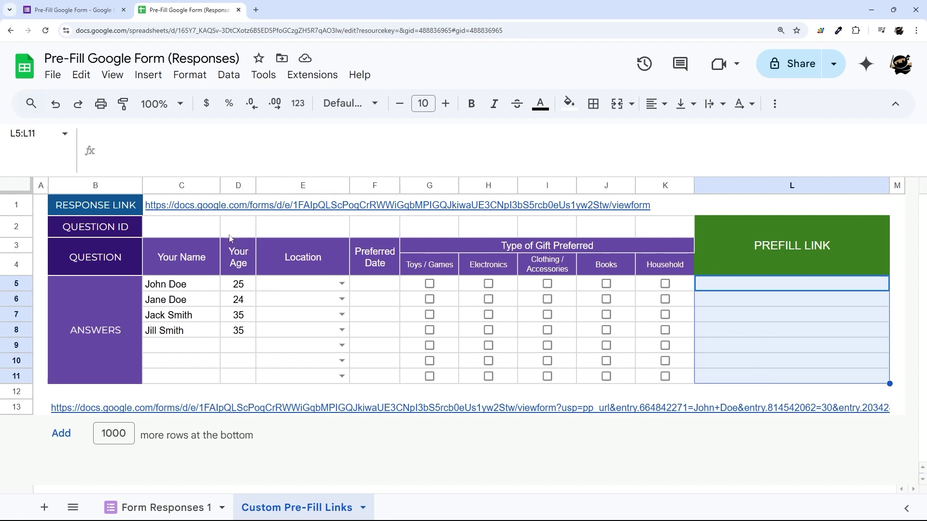
{"action": "left_click", "coordinate": [202, 208]}
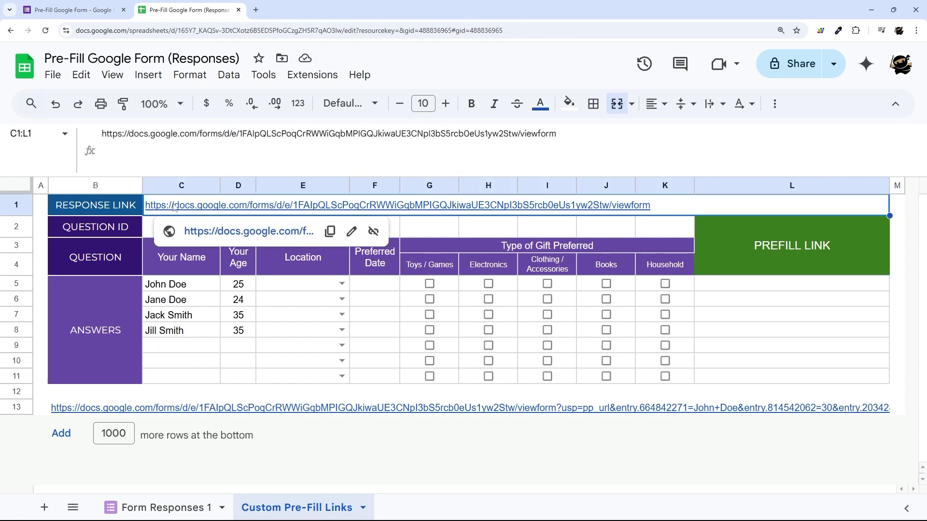
Delete the base form URL from the link in B13 up to ?usp=pp_url and commit the shortened text.
{"action": "left_click", "coordinate": [111, 409]}
{"action": "left_click", "coordinate": [310, 150]}
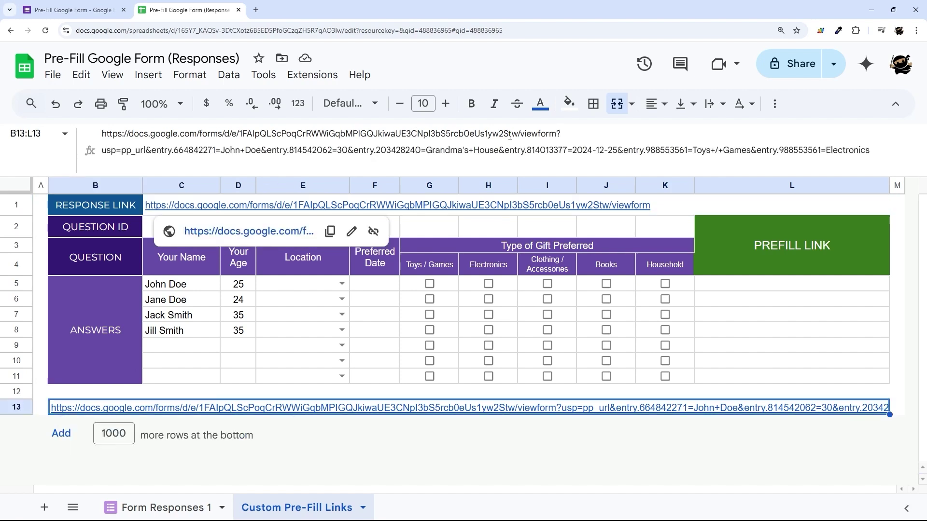
{"action": "left_click_drag", "start_coordinate": [557, 134], "coordinate": [101, 134]}
{"action": "key", "text": "BackSpace"}
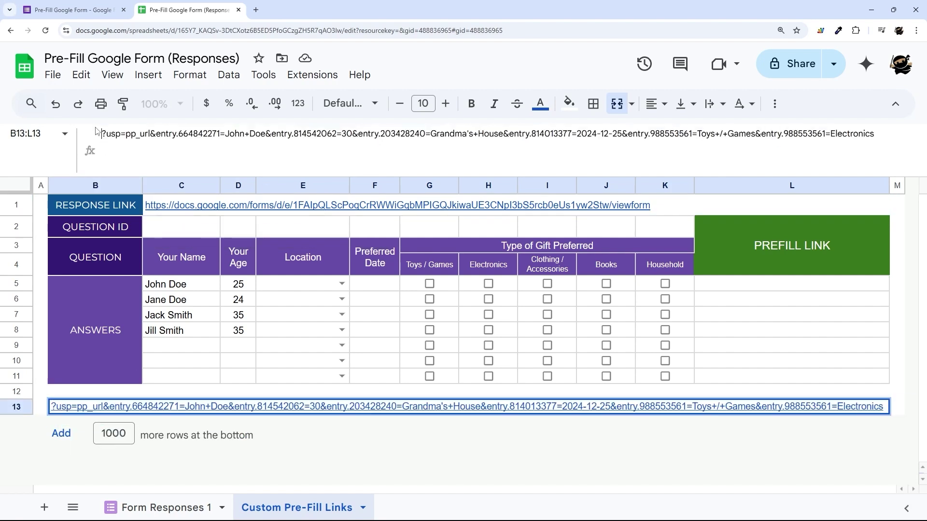
{"action": "key", "text": "Return"}
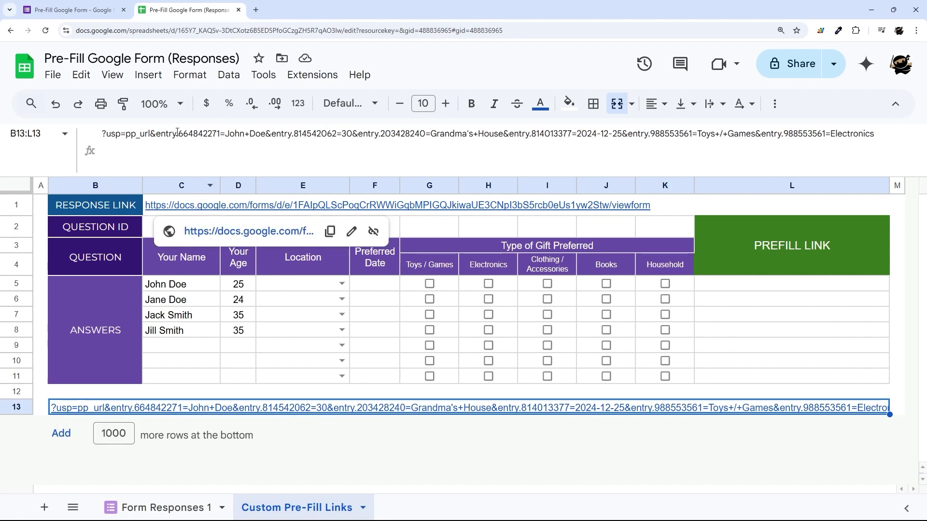
Copy the name question's entry ID 664842271 from the B13 link into Question ID cell C2.
{"action": "left_click_drag", "start_coordinate": [178, 134], "coordinate": [223, 133]}
{"action": "key", "text": "ctrl+c"}
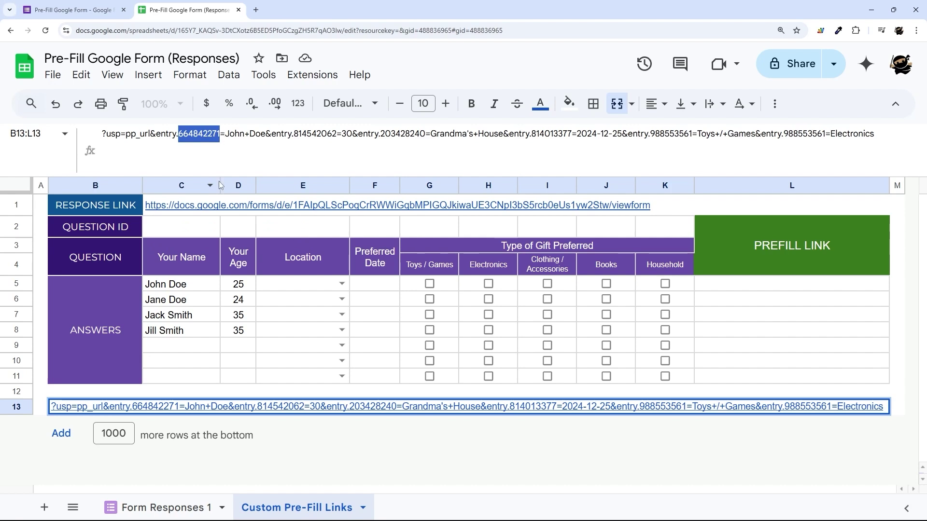
{"action": "key", "text": "Escape"}
{"action": "left_click", "coordinate": [192, 237]}
{"action": "key", "text": "ctrl+v"}
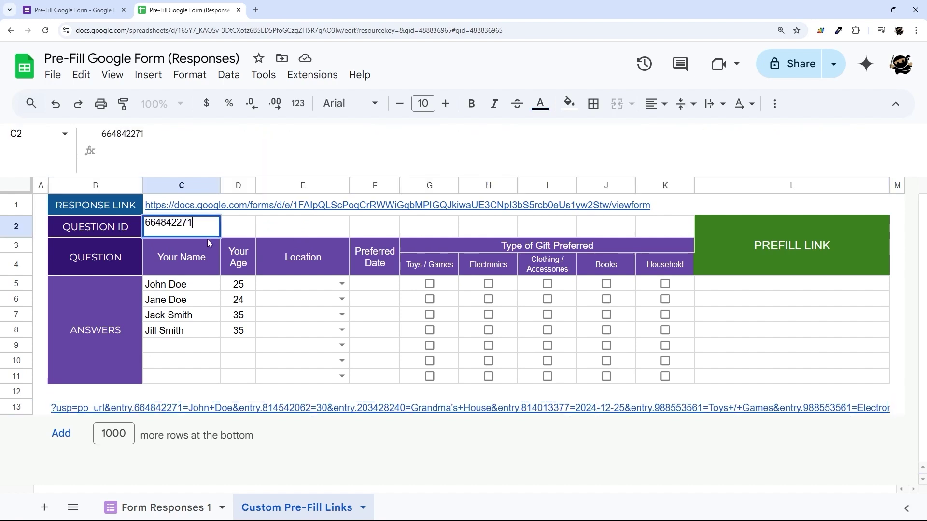
{"action": "left_click", "coordinate": [238, 255]}
Copy the age question's entry ID 814542062 from the B13 link into Question ID cell D2.
{"action": "left_click", "coordinate": [141, 408]}
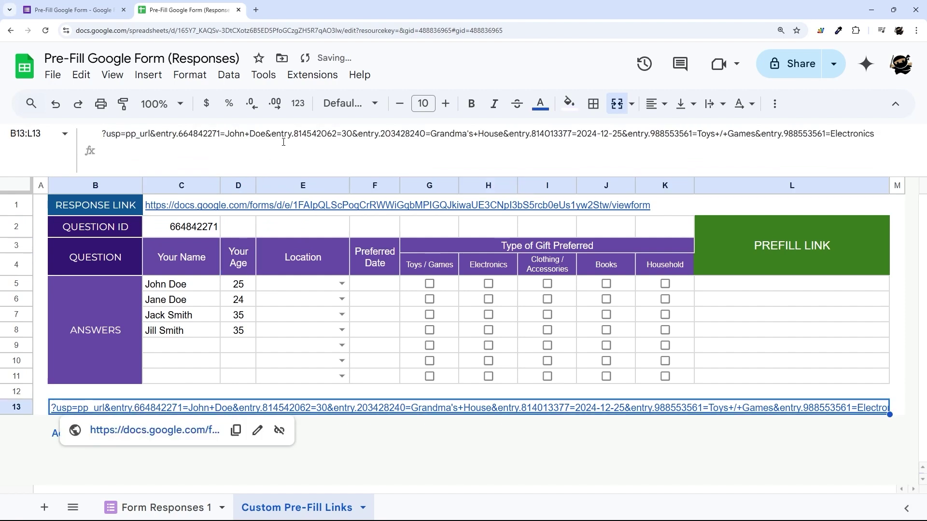
{"action": "left_click", "coordinate": [195, 137]}
{"action": "left_click_drag", "start_coordinate": [294, 133], "coordinate": [339, 134]}
{"action": "key", "text": "ctrl+c"}
{"action": "double_click", "coordinate": [238, 227]}
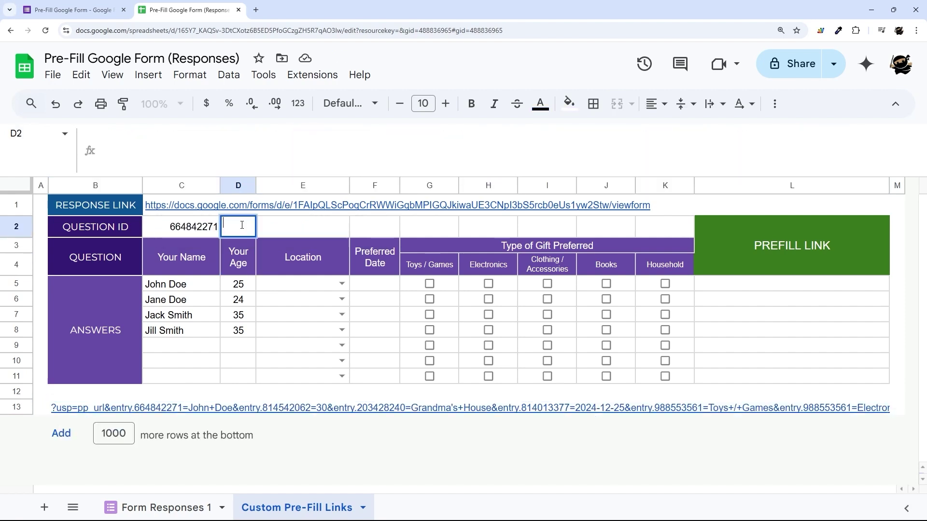
{"action": "key", "text": "ctrl+v"}
Copy the location question's entry ID 203428240 from the B13 link into Question ID cell E2.
{"action": "left_click", "coordinate": [202, 408]}
{"action": "left_click_drag", "start_coordinate": [380, 133], "coordinate": [425, 133]}
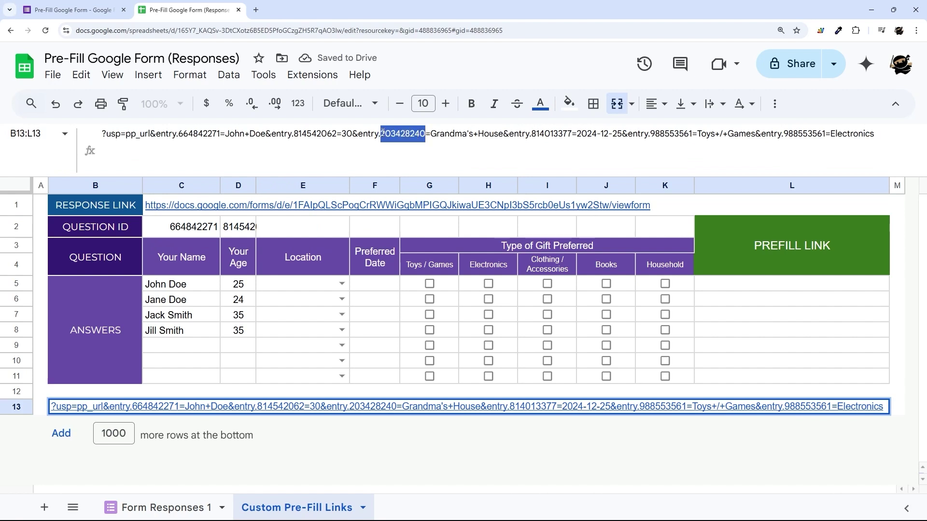
{"action": "key", "text": "ctrl+c"}
{"action": "double_click", "coordinate": [302, 227]}
{"action": "key", "text": "ctrl+v"}
Copy the preferred date question's entry ID 814013377 from the B13 link into Question ID cell F2.
{"action": "left_click", "coordinate": [483, 408]}
{"action": "left_click_drag", "start_coordinate": [531, 134], "coordinate": [569, 134]}
{"action": "key", "text": "ctrl+c"}
{"action": "double_click", "coordinate": [374, 227]}
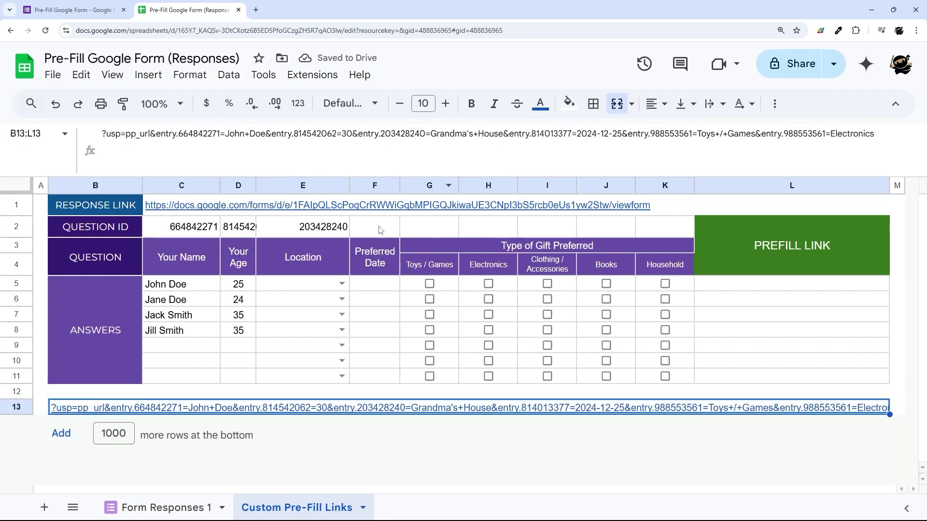
{"action": "key", "text": "ctrl+v"}
Copy the gift type question's entry ID 988553561 from the B13 link into G2 above Toys / Games.
{"action": "left_click", "coordinate": [483, 408]}
{"action": "left_click_drag", "start_coordinate": [650, 134], "coordinate": [693, 134]}
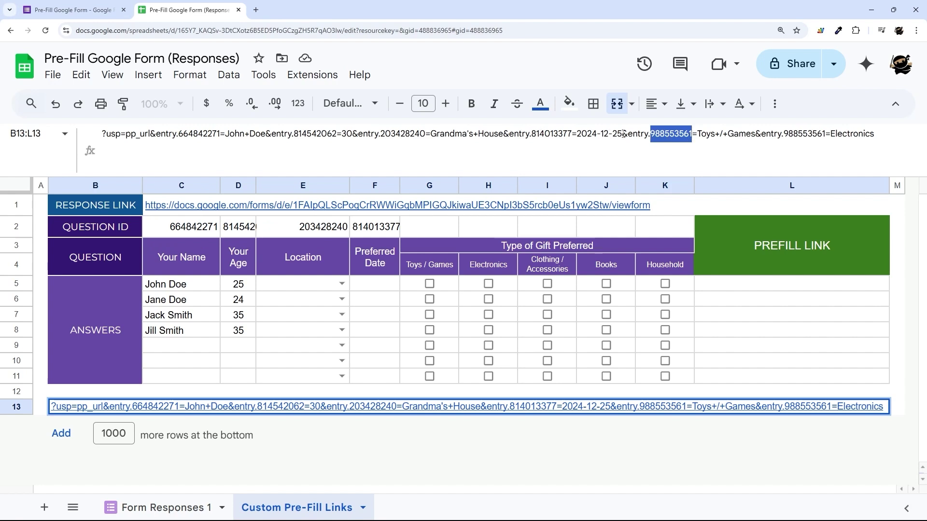
{"action": "left_click", "coordinate": [652, 134]}
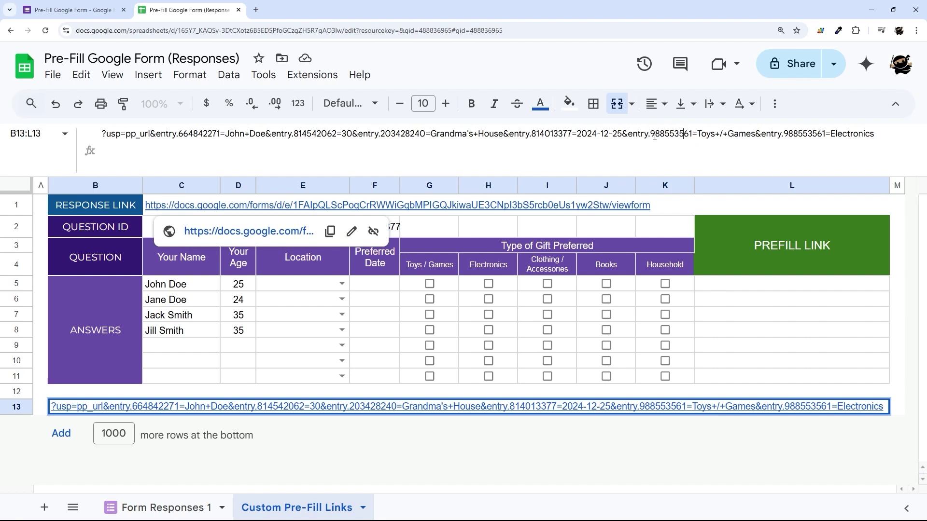
{"action": "left_click_drag", "start_coordinate": [652, 133], "coordinate": [694, 134]}
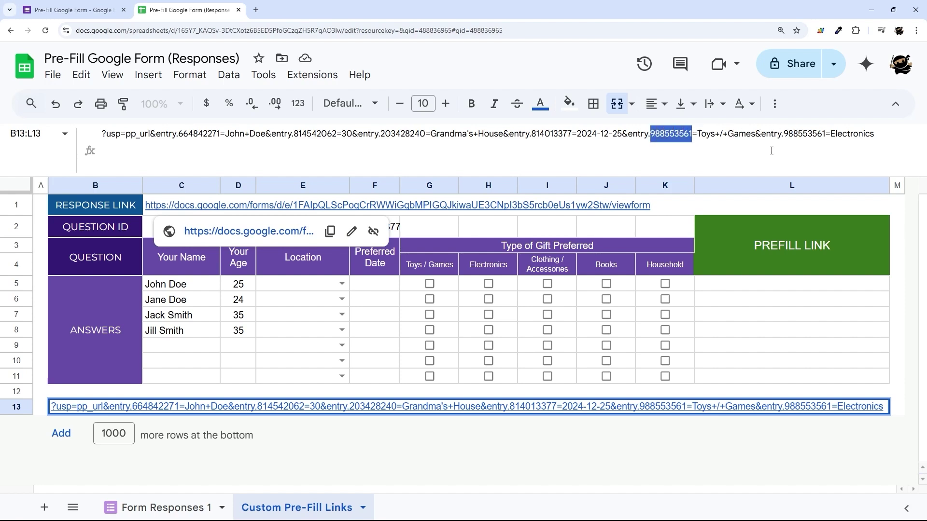
{"action": "key", "text": "ctrl+c"}
{"action": "left_click", "coordinate": [452, 229]}
{"action": "key", "text": "ctrl+v"}
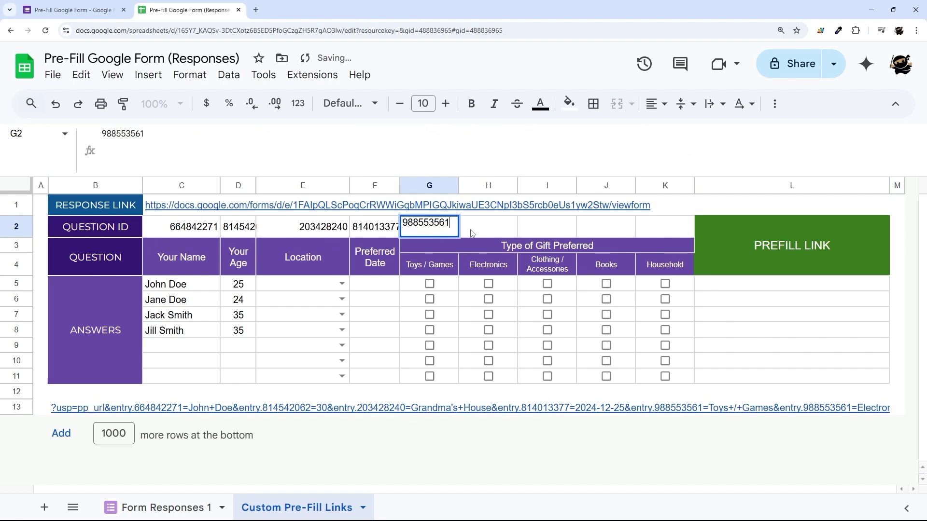
Paste the gift type entry ID 988553561 into H2, I2, J2 and K2 for the remaining gift options.
{"action": "left_click", "coordinate": [472, 232]}
{"action": "key", "text": "ctrl+v"}
{"action": "key", "text": "ctrl+v"}
{"action": "key", "text": "Tab"}
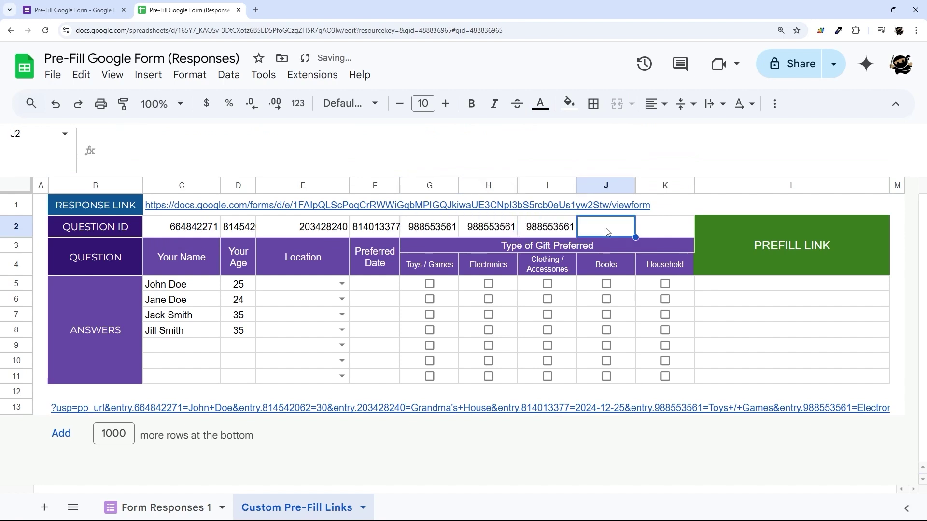
{"action": "key", "text": "ctrl+v"}
{"action": "key", "text": "Tab"}
{"action": "key", "text": "ctrl+v"}
{"action": "left_click", "coordinate": [434, 252]}
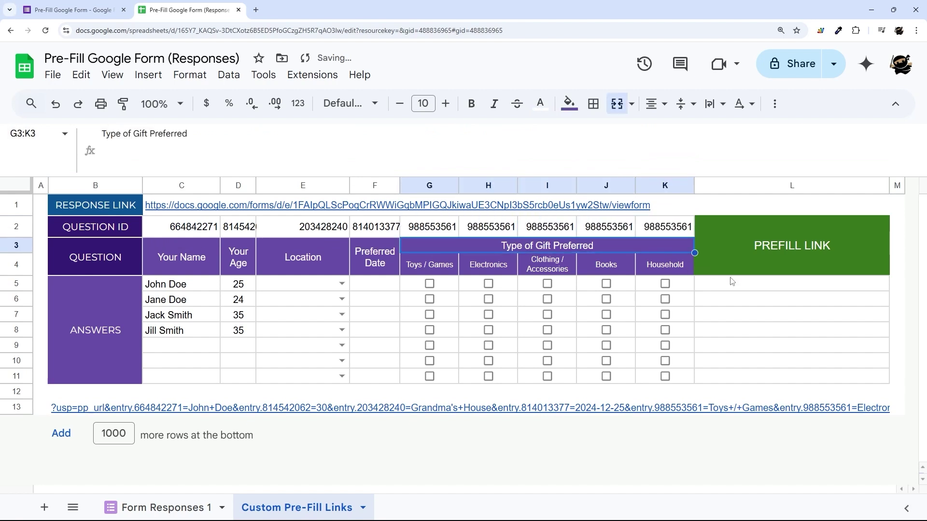
{"action": "left_click_drag", "start_coordinate": [734, 285], "coordinate": [724, 376]}
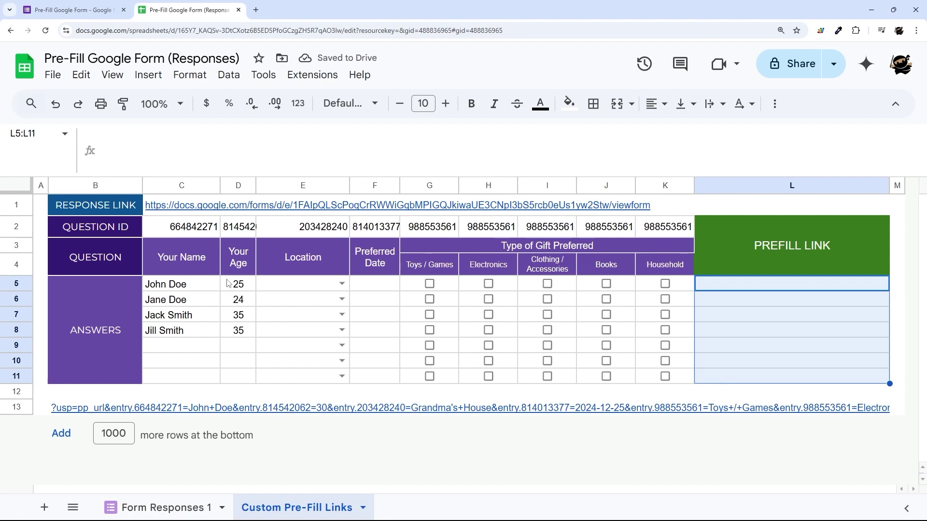
{"action": "left_click", "coordinate": [193, 287]}
{"action": "left_click_drag", "start_coordinate": [192, 287], "coordinate": [387, 375]}
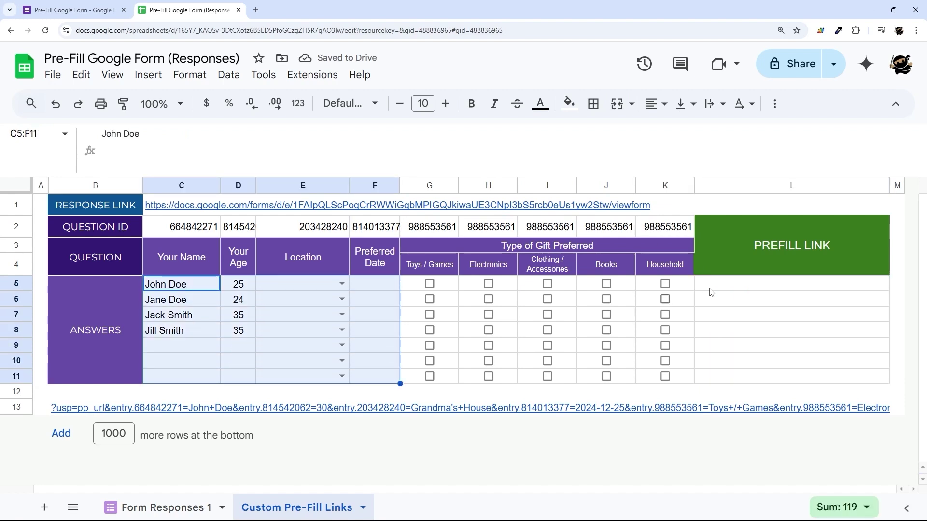
{"action": "left_click_drag", "start_coordinate": [737, 291], "coordinate": [737, 375]}
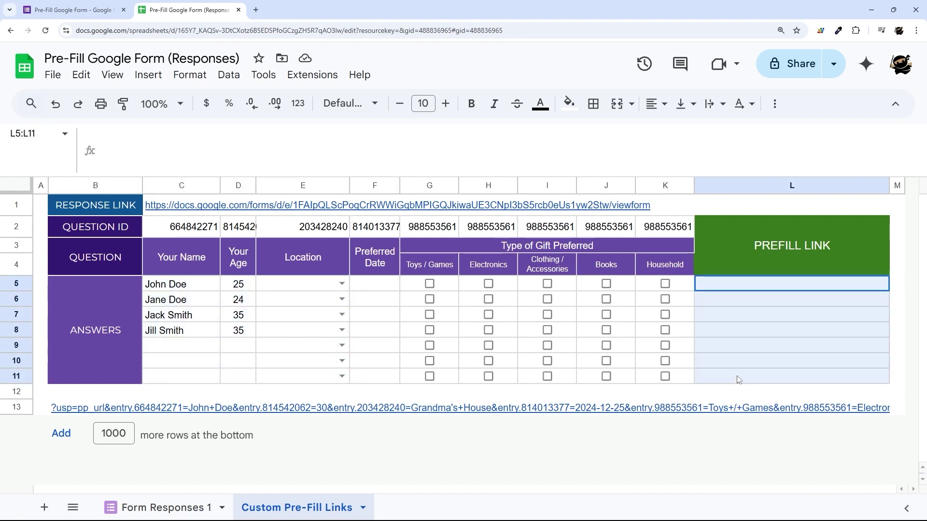
Enter =IF(C5="",,C2&C5) in Prefill Link cell L5, reject the suggested autofill and return to L5.
{"action": "left_click", "coordinate": [742, 290]}
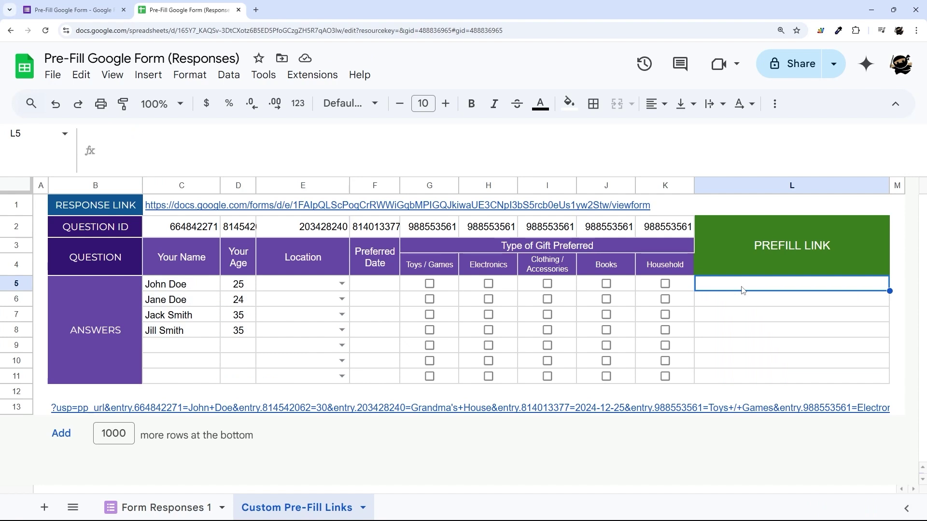
{"action": "type", "text": "=IF("}
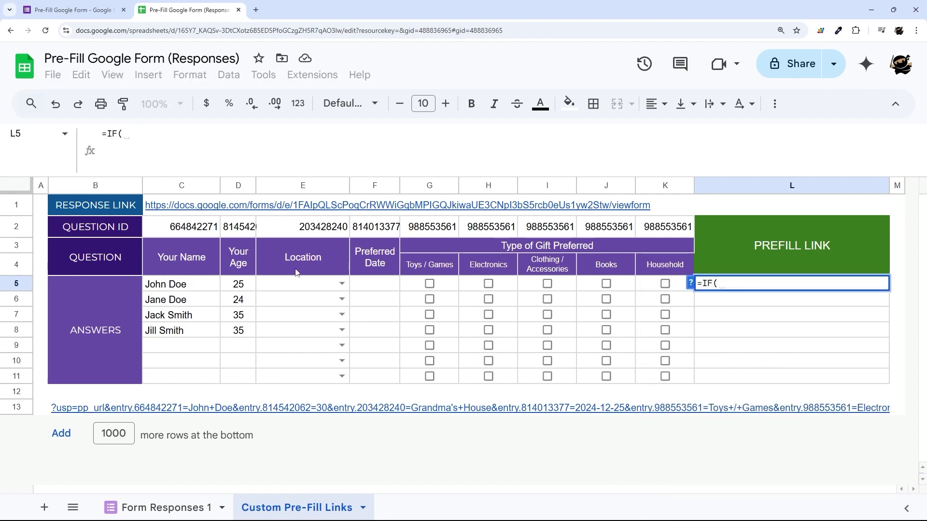
{"action": "left_click", "coordinate": [205, 288]}
{"action": "type", "text": "=\"\",,"}
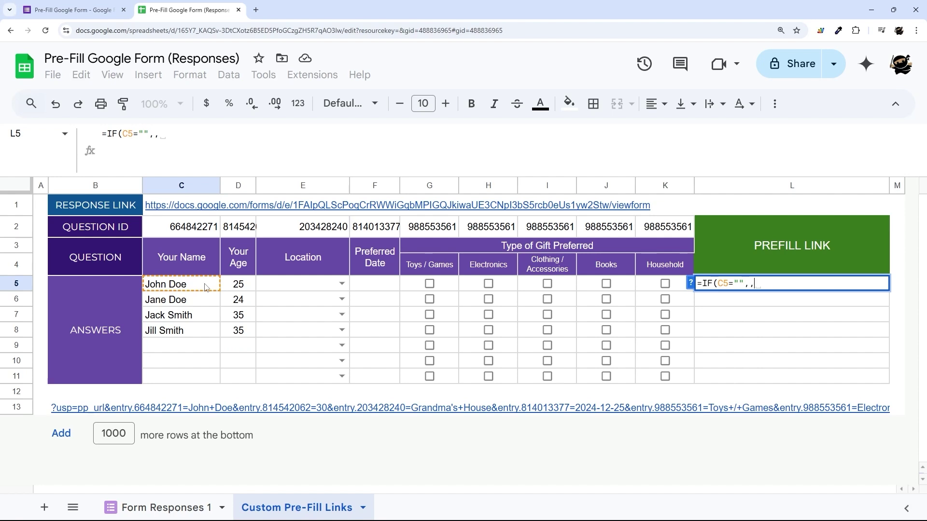
{"action": "left_click", "coordinate": [183, 236]}
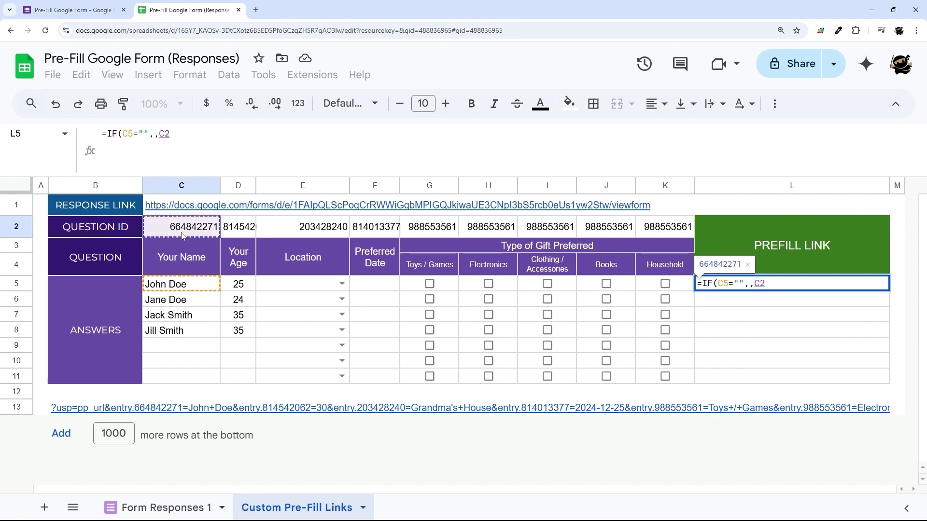
{"action": "type", "text": "&"}
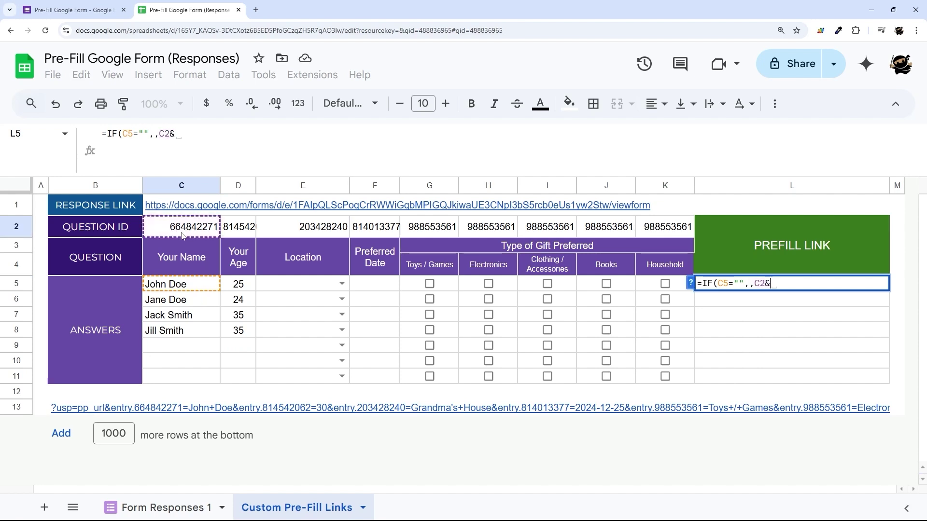
{"action": "left_click", "coordinate": [178, 288]}
{"action": "key", "text": "Return"}
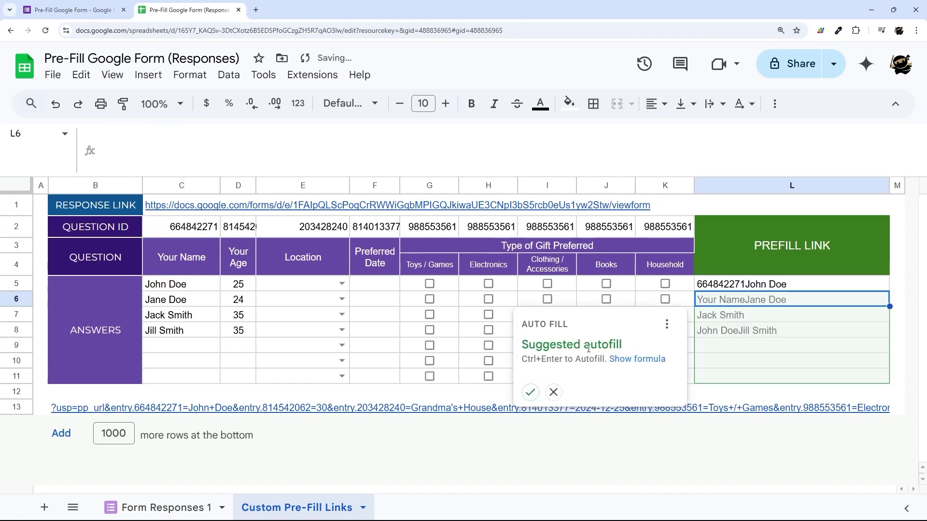
{"action": "left_click", "coordinate": [554, 392]}
{"action": "key", "text": "Up"}
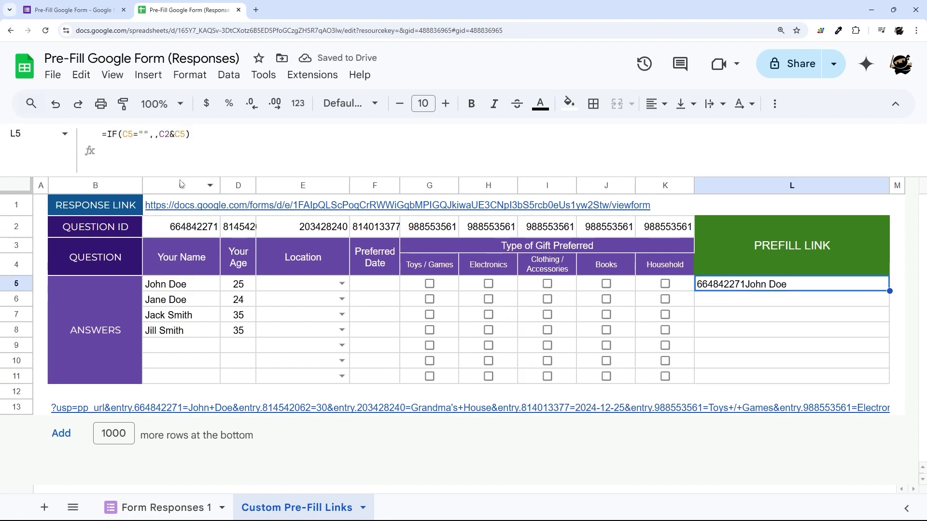
Lock the row of the question ID reference in the L5 formula by changing C2 to C$2.
{"action": "left_click", "coordinate": [172, 134]}
{"action": "key", "text": "F4"}
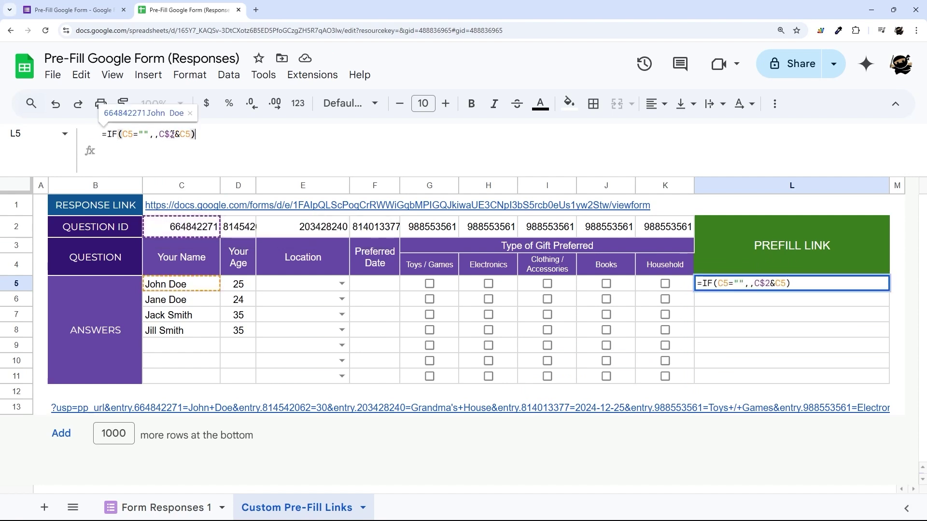
{"action": "key", "text": "Return"}
Test the L5 formula by filling it down to L8, then clear the copies in L6:L8.
{"action": "left_click", "coordinate": [883, 285]}
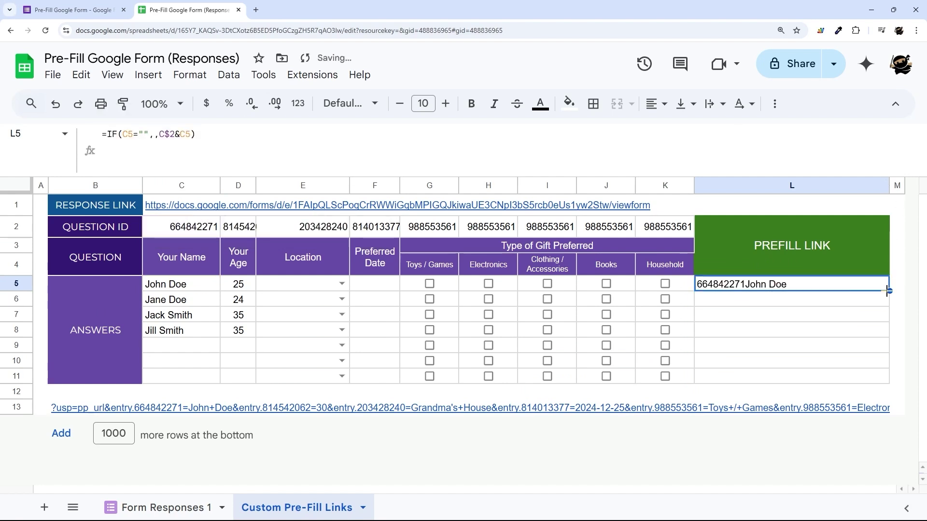
{"action": "left_click_drag", "start_coordinate": [890, 291], "coordinate": [877, 335]}
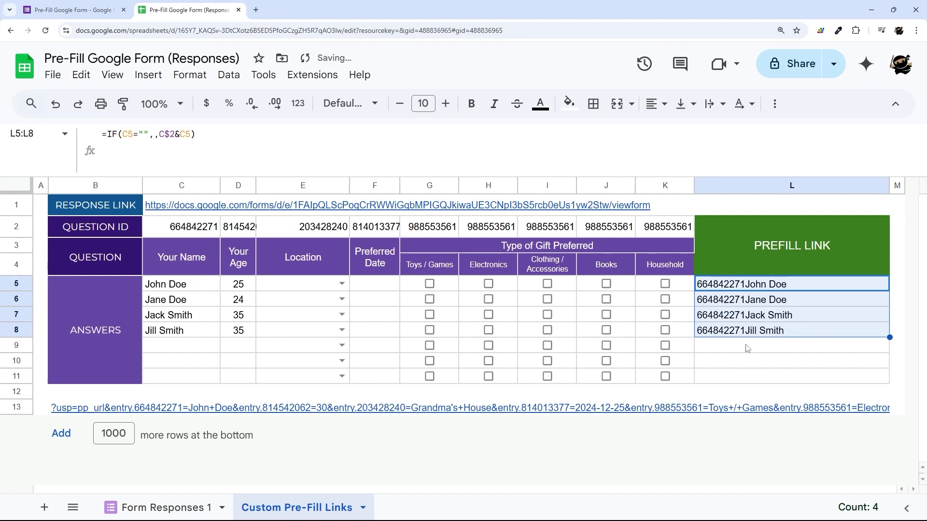
{"action": "left_click_drag", "start_coordinate": [749, 332], "coordinate": [753, 301]}
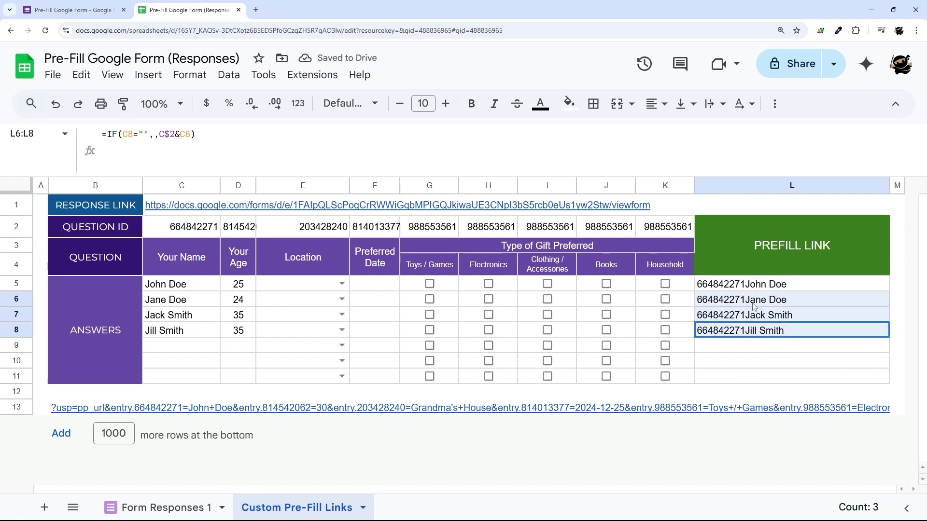
{"action": "key", "text": "Delete"}
{"action": "left_click", "coordinate": [753, 285]}
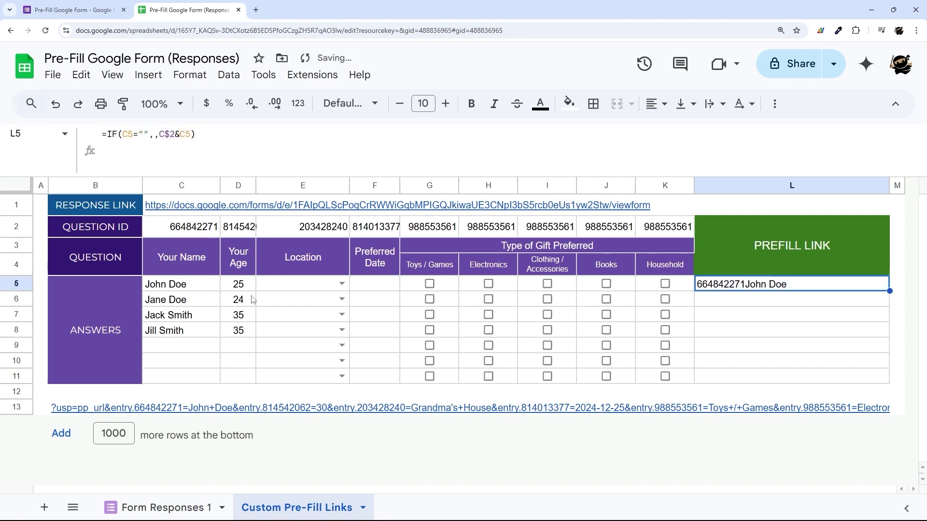
Check the entry prefix in the B13 link and insert "&entry."& before C$2 in the L5 formula.
{"action": "left_click", "coordinate": [135, 408]}
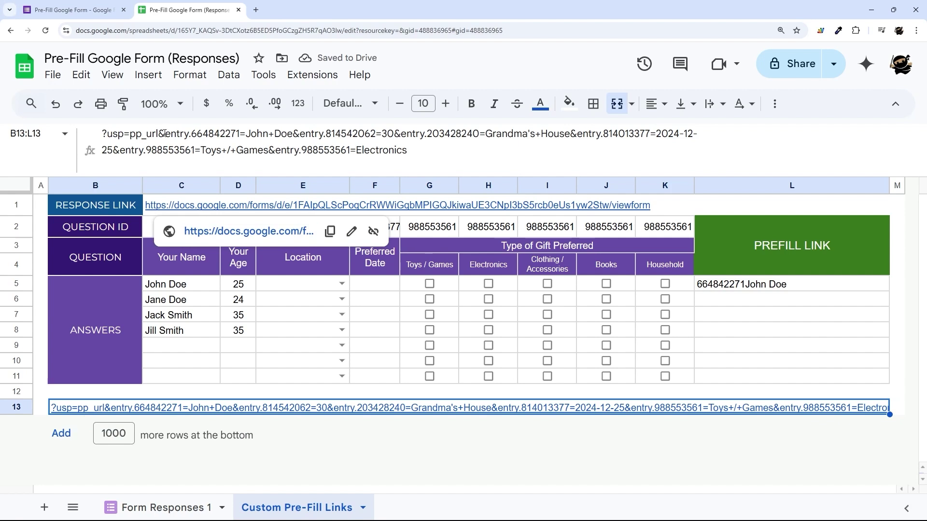
{"action": "left_click_drag", "start_coordinate": [159, 134], "coordinate": [191, 134]}
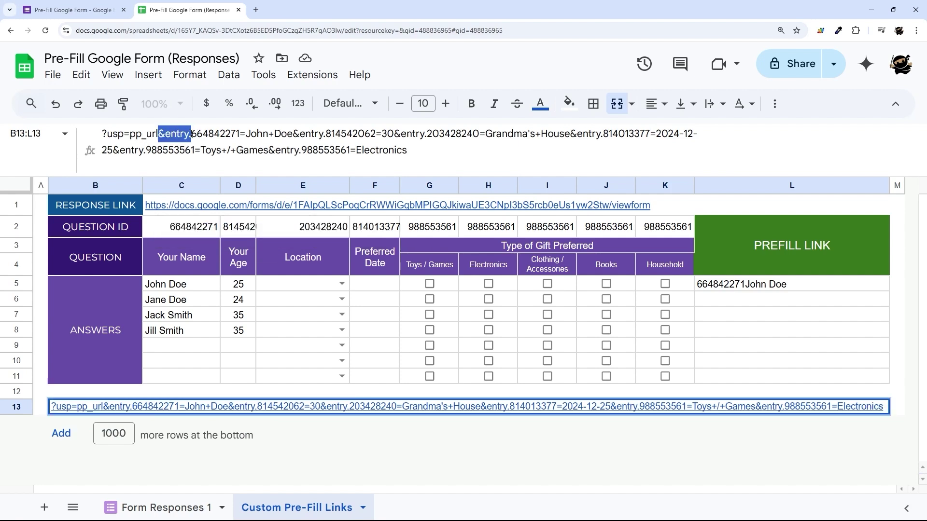
{"action": "key", "text": "Escape"}
{"action": "left_click", "coordinate": [722, 284]}
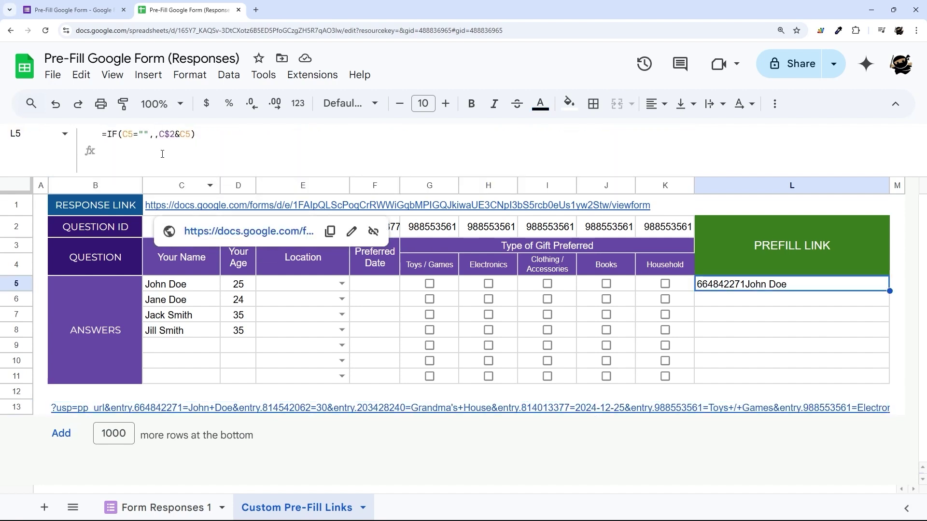
{"action": "left_click", "coordinate": [159, 135]}
{"action": "type", "text": "\"&entry.\""}
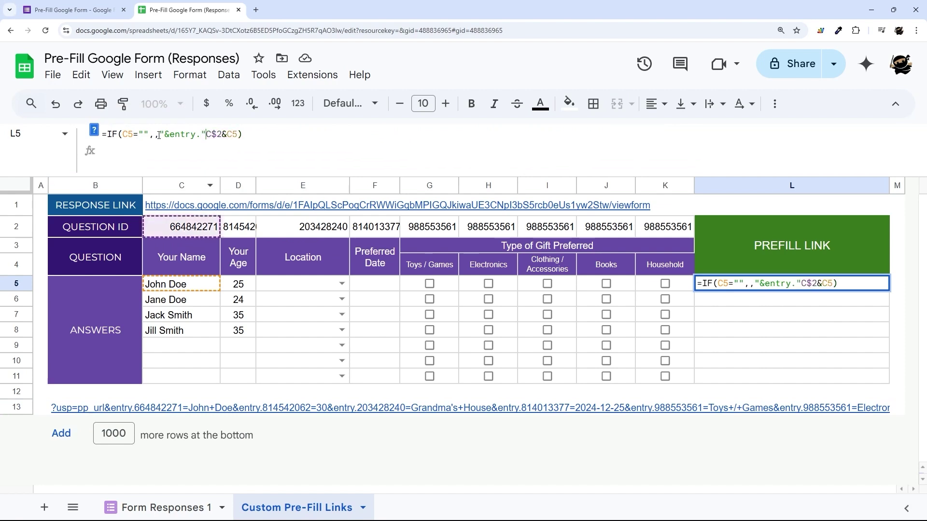
{"action": "type", "text": "&"}
{"action": "key", "text": "Return"}
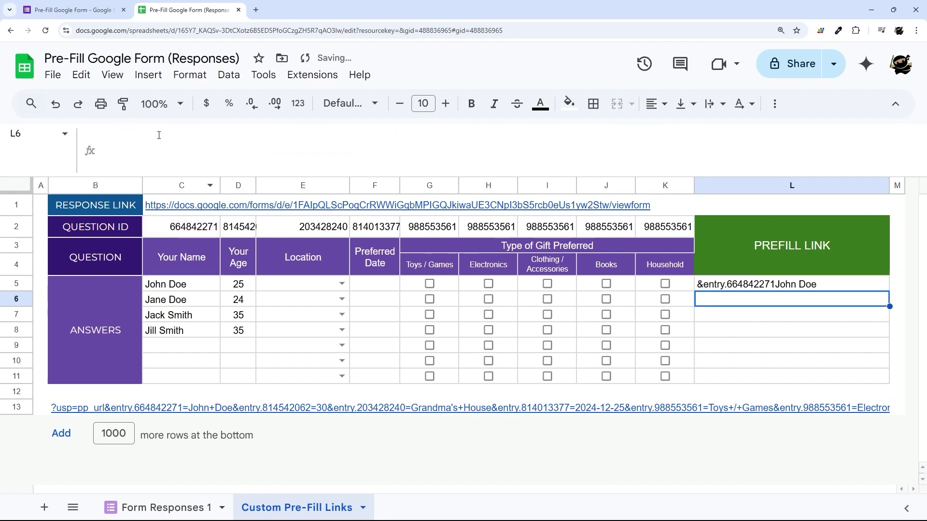
Join an equals sign between the question ID and the answer in L5, giving C$2&"="&C5.
{"action": "key", "text": "Up"}
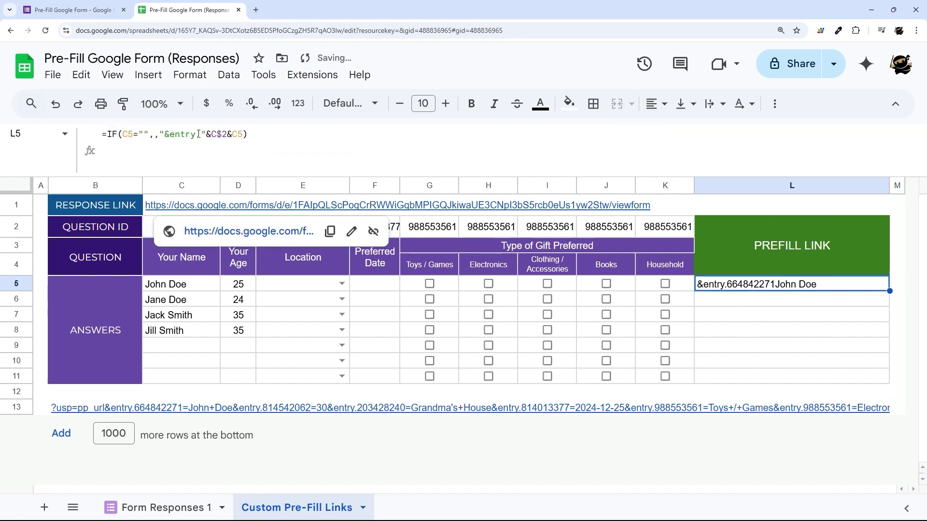
{"action": "left_click", "coordinate": [229, 137]}
{"action": "type", "text": "&\"-\"&"}
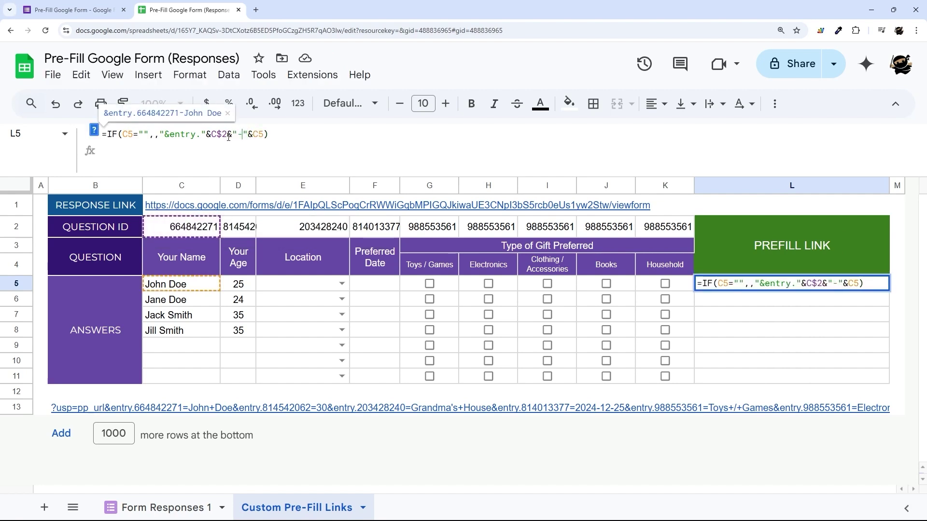
{"action": "key", "text": "BackSpace"}
{"action": "type", "text": "="}
{"action": "key", "text": "Return"}
{"action": "left_click", "coordinate": [767, 289]}
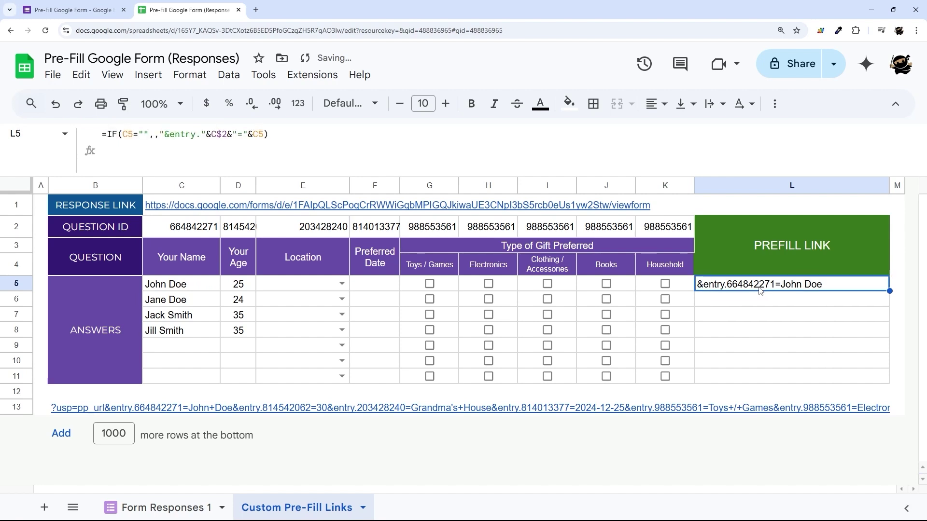
Compare with the B13 link's name entry and wrap the final C5 in L5 as regexreplace(C5," ","+") to replace spaces.
{"action": "left_click", "coordinate": [187, 406]}
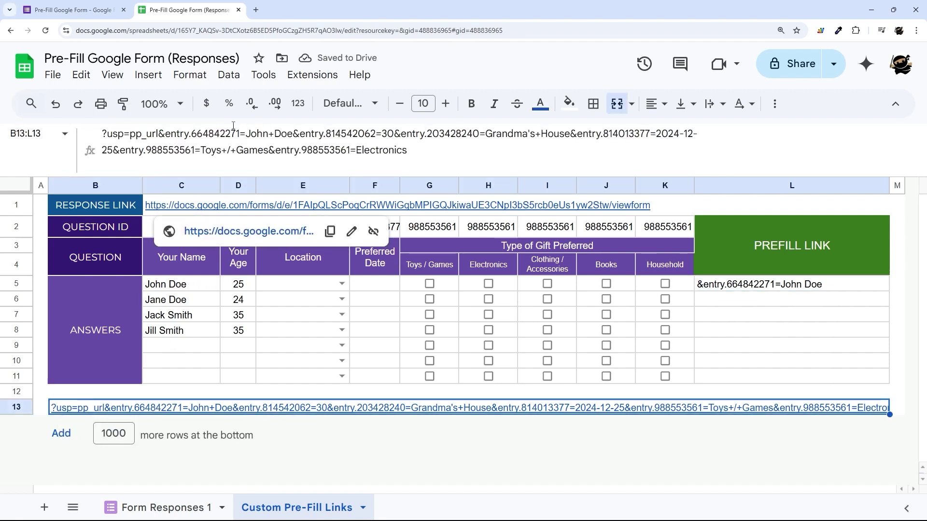
{"action": "left_click", "coordinate": [159, 133]}
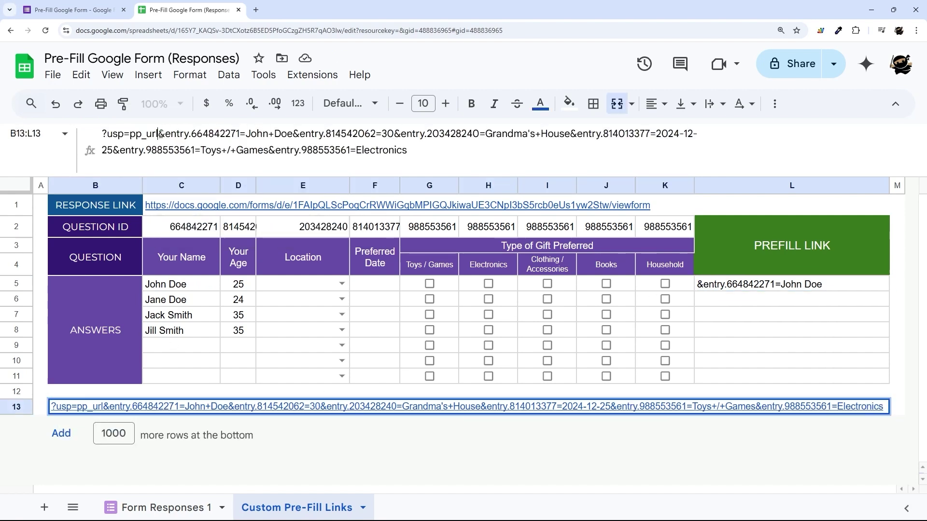
{"action": "left_click_drag", "start_coordinate": [160, 133], "coordinate": [248, 135]}
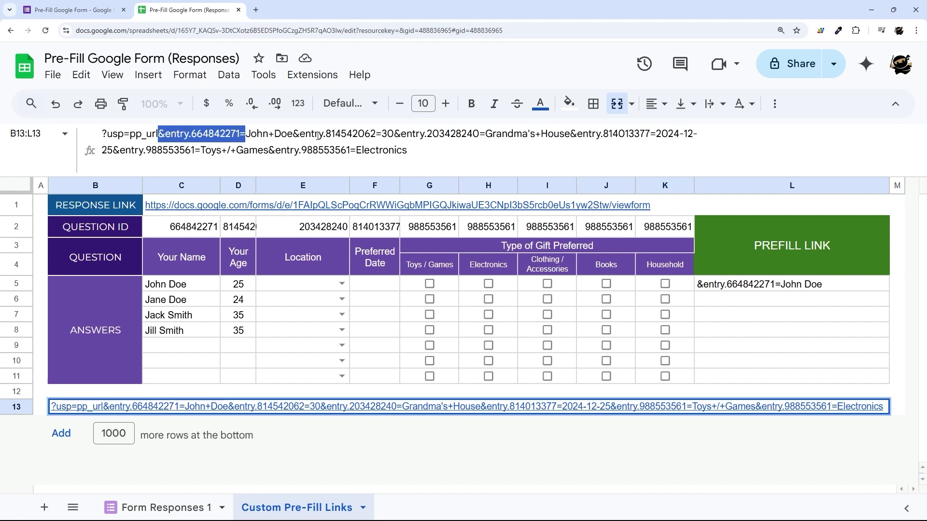
{"action": "left_click", "coordinate": [809, 289]}
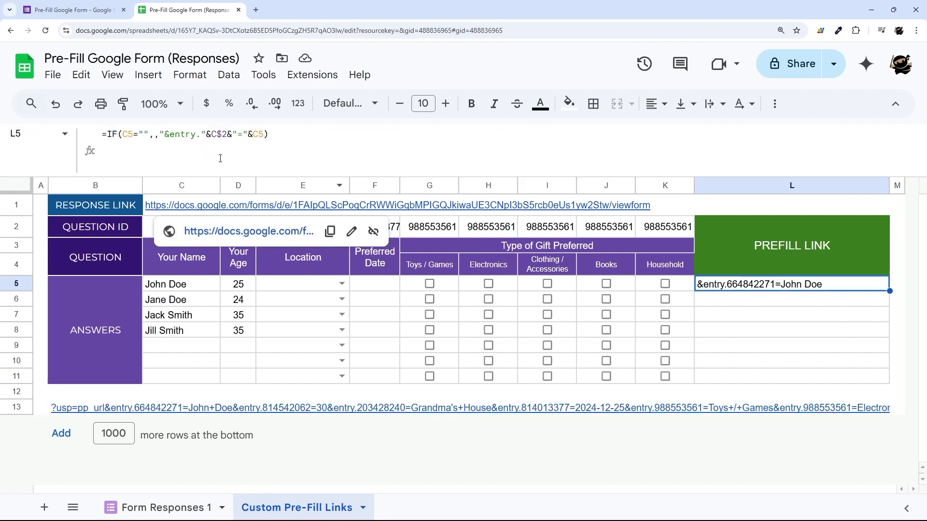
{"action": "left_click", "coordinate": [255, 134]}
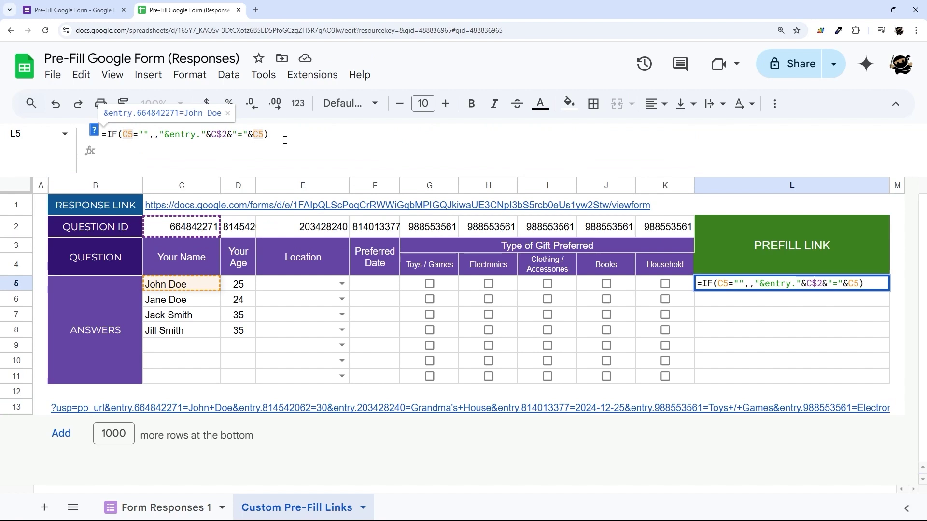
{"action": "type", "text": "reg"}
{"action": "type", "text": "exreplace("}
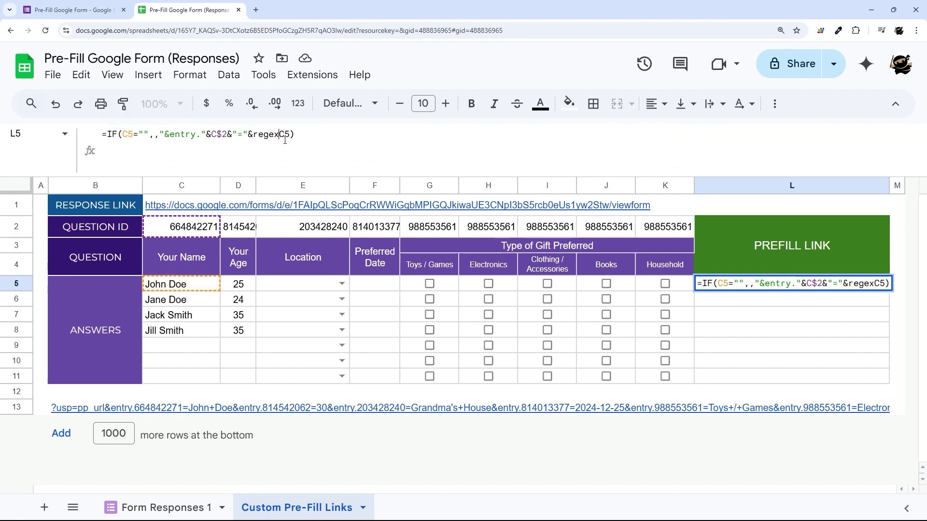
{"action": "key", "text": "Right"}
{"action": "key", "text": "Right"}
{"action": "type", "text": ",\" \""}
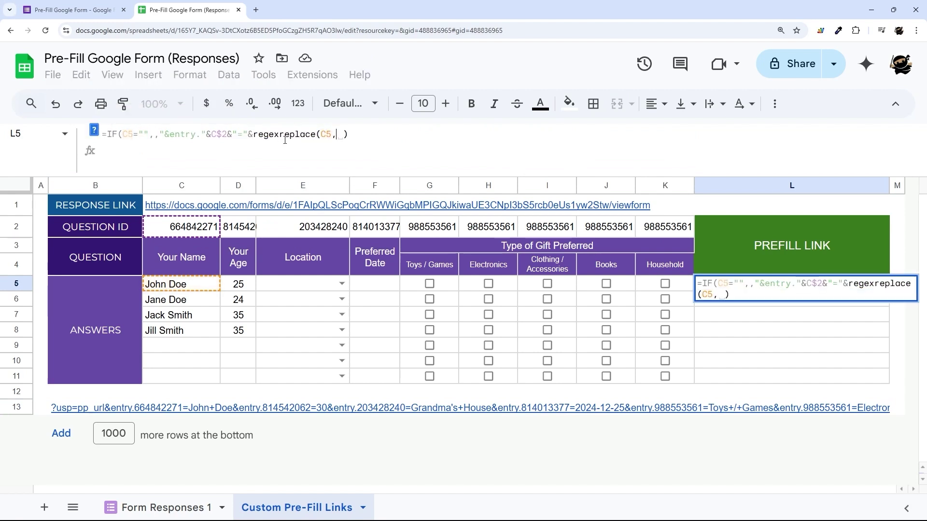
{"action": "type", "text": ",\"+"}
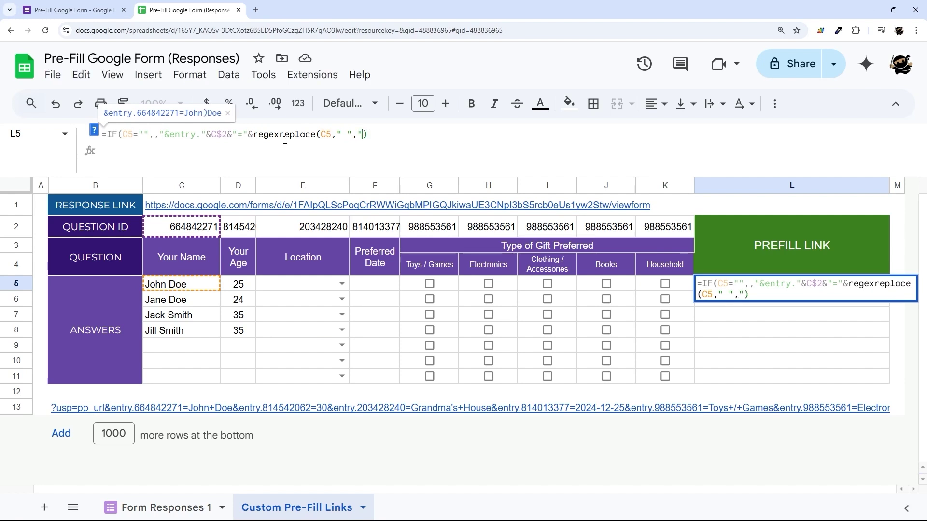
{"action": "type", "text": "\""}
{"action": "key", "text": "Right"}
{"action": "key", "text": "Return"}
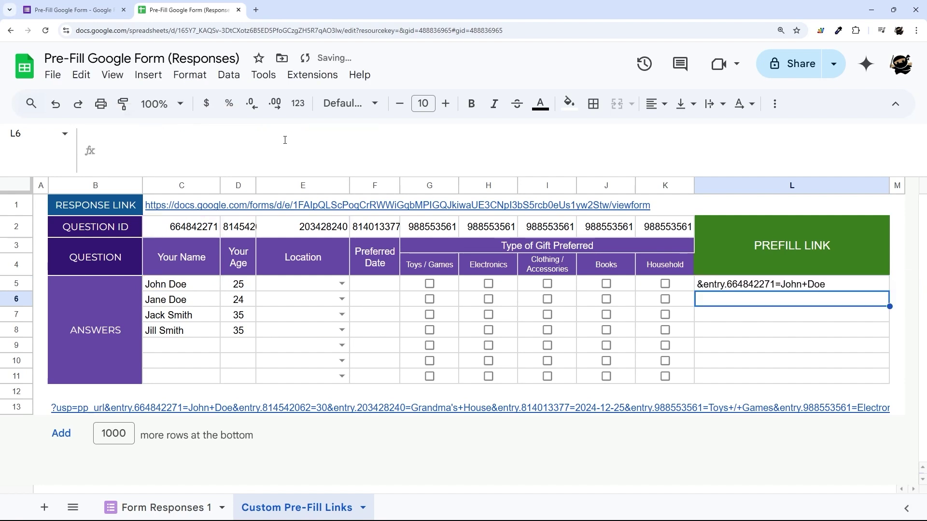
Fill the L5 prefill formula down to L10 and review the copied formulas.
{"action": "left_click", "coordinate": [802, 287]}
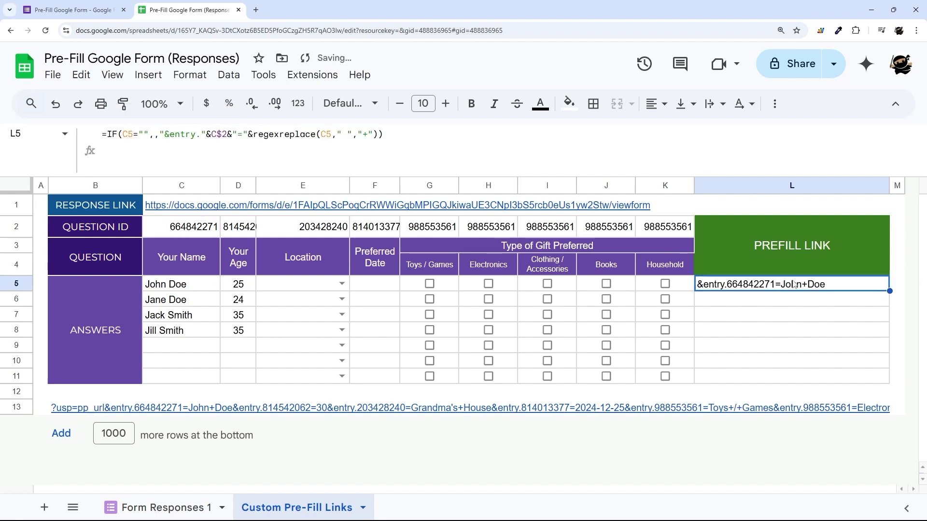
{"action": "left_click", "coordinate": [366, 133]}
{"action": "key", "text": "Return"}
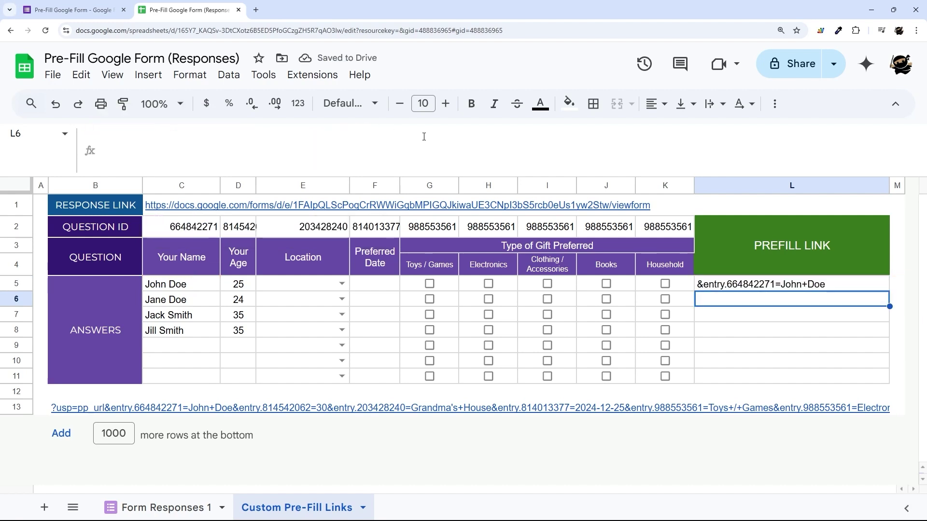
{"action": "left_click", "coordinate": [777, 289]}
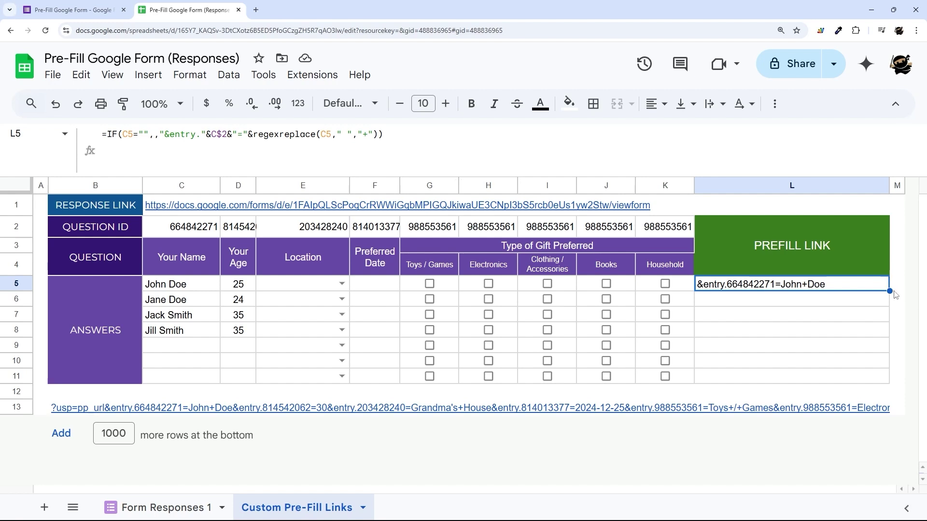
{"action": "left_click_drag", "start_coordinate": [889, 291], "coordinate": [845, 357]}
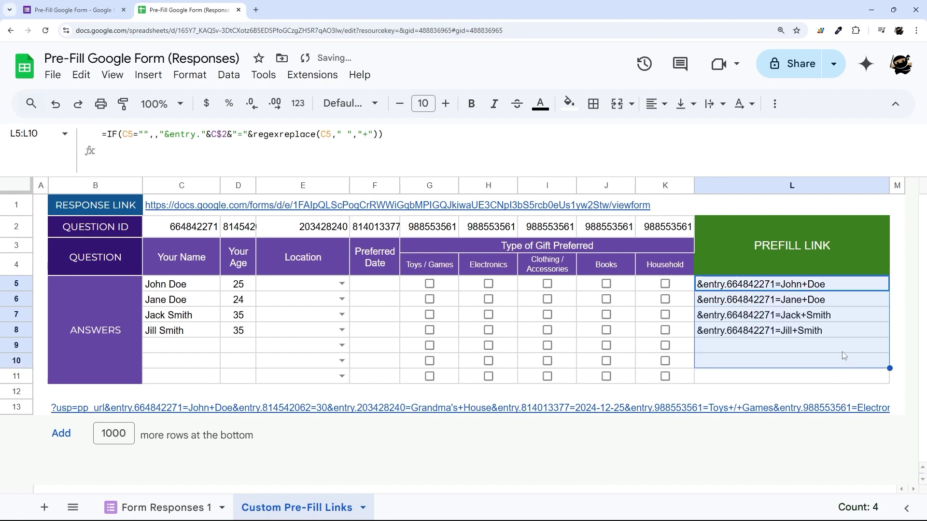
{"action": "left_click", "coordinate": [775, 283]}
{"action": "key", "text": "Down"}
{"action": "key", "text": "Down"}
{"action": "key", "text": "Down"}
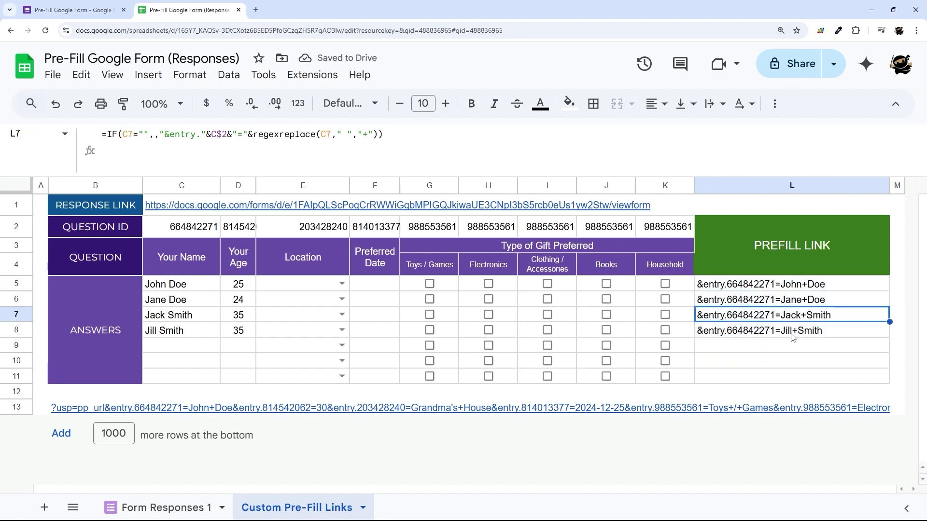
Enter a sample first name in C9 and check the resulting entry in L9.
{"action": "left_click", "coordinate": [175, 352]}
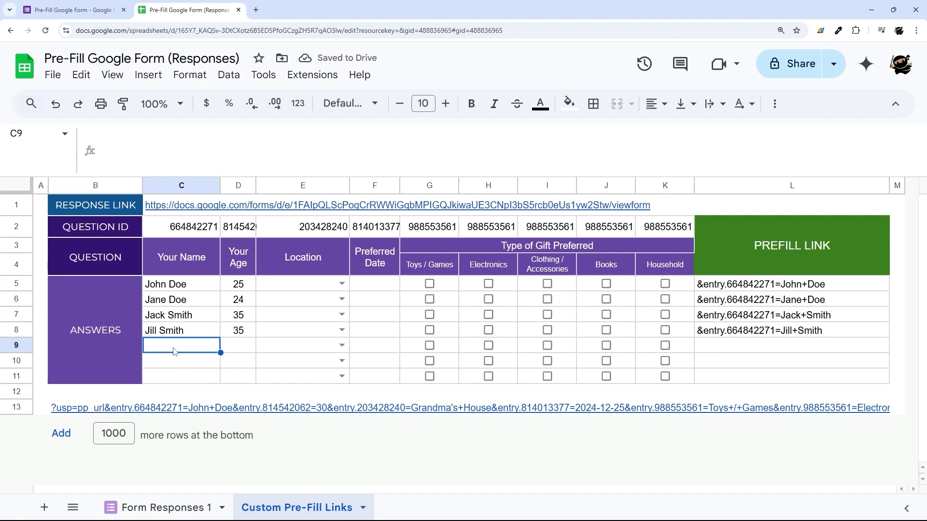
{"action": "type", "text": "Paul"}
{"action": "key", "text": "Return"}
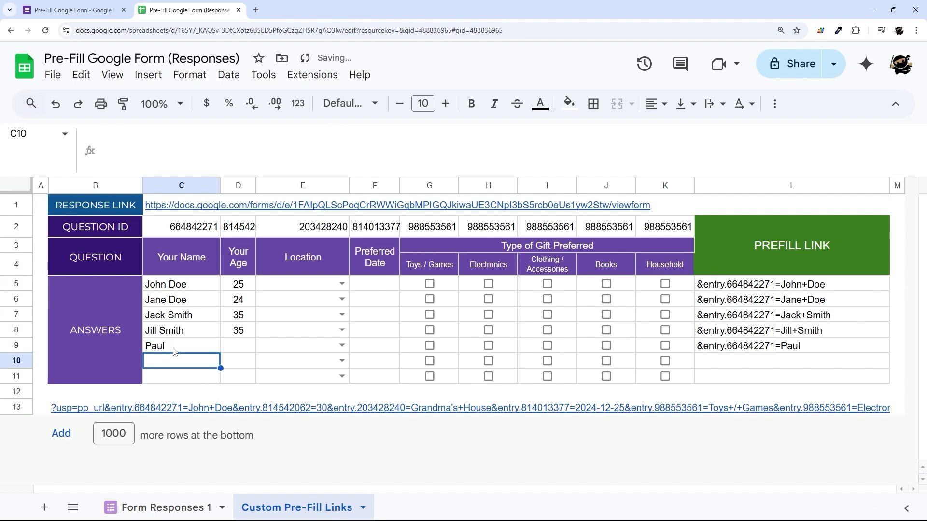
{"action": "left_click", "coordinate": [174, 351]}
{"action": "left_click", "coordinate": [804, 349]}
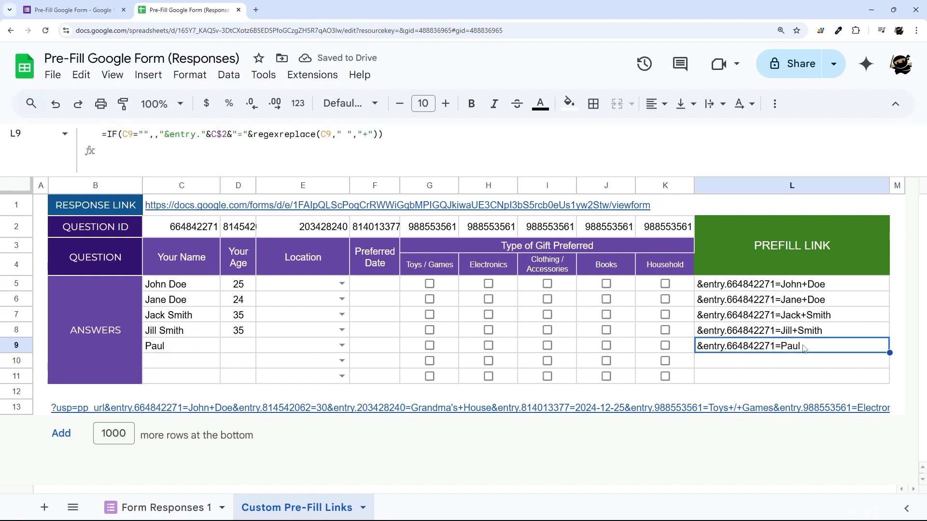
Add a surname to the sample name in C9, check L9, and clear C9 again.
{"action": "double_click", "coordinate": [207, 349]}
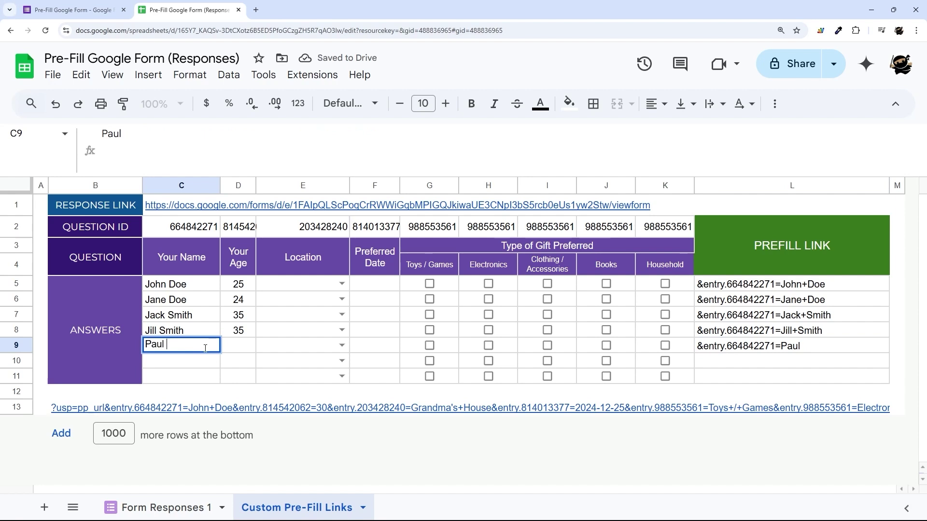
{"action": "type", "text": "Smith"}
{"action": "key", "text": "Return"}
{"action": "left_click", "coordinate": [804, 349]}
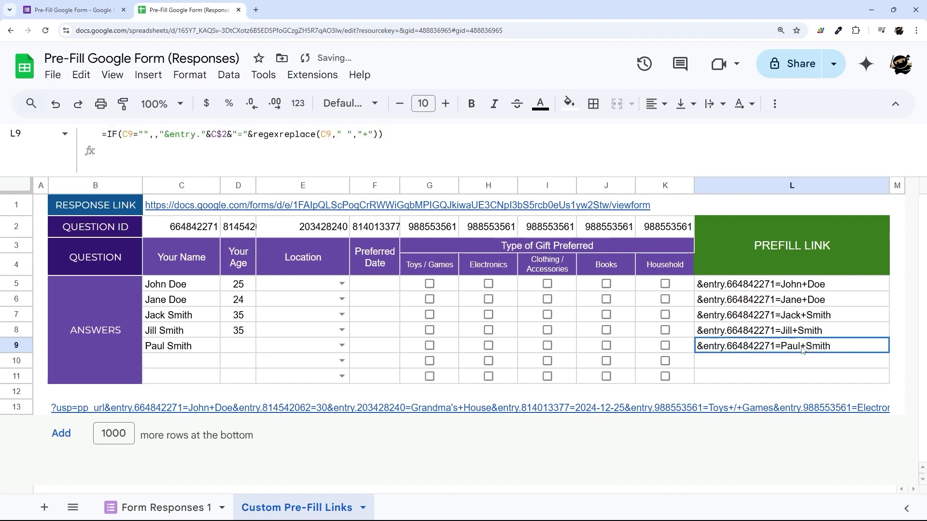
{"action": "left_click", "coordinate": [206, 349]}
{"action": "key", "text": "Delete"}
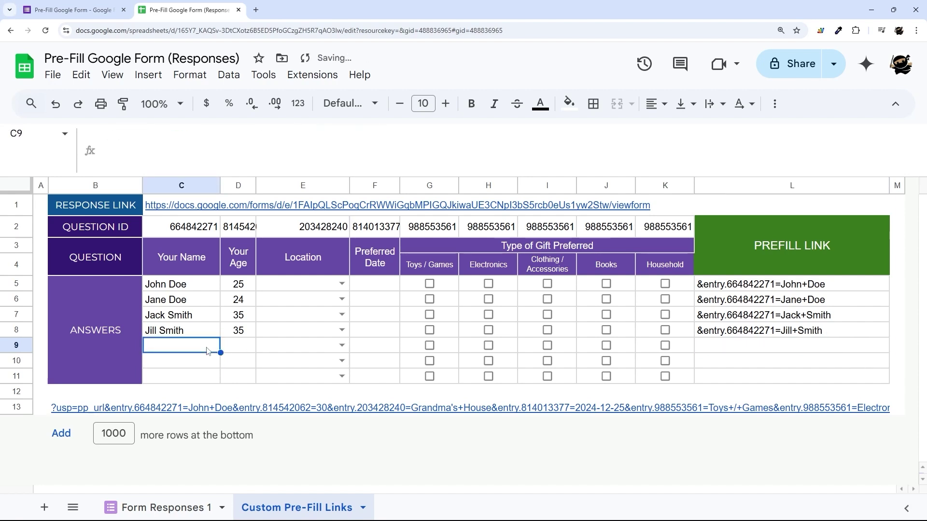
Clear the copied prefill formulas from L6:L10, keeping only the one in L5.
{"action": "left_click", "coordinate": [792, 286]}
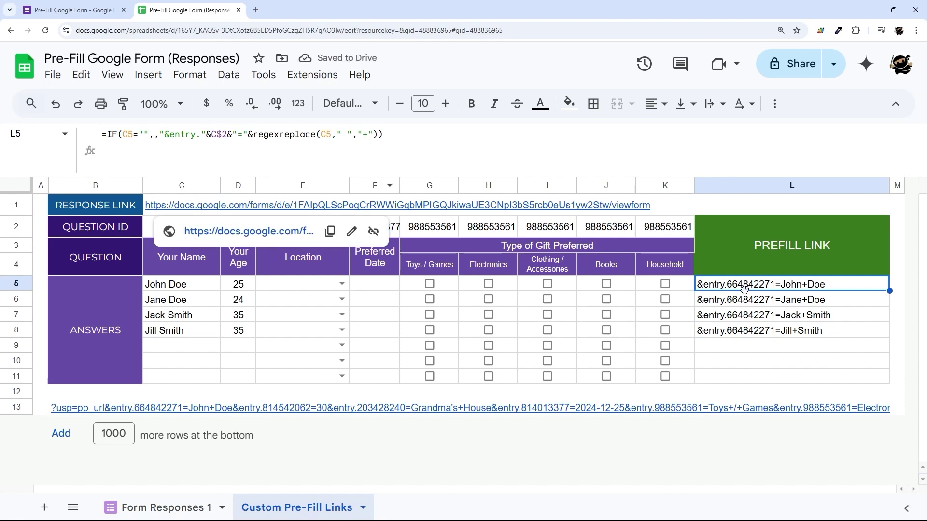
{"action": "left_click_drag", "start_coordinate": [741, 302], "coordinate": [738, 362]}
{"action": "key", "text": "Delete"}
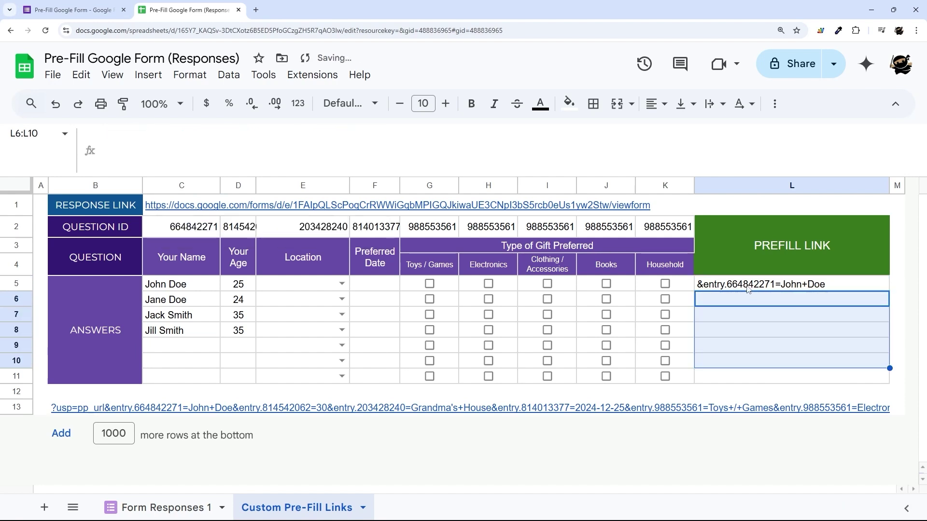
Review the L5 prefill formula against the row 5 answer cells and the response link in row 1.
{"action": "key", "text": "Up"}
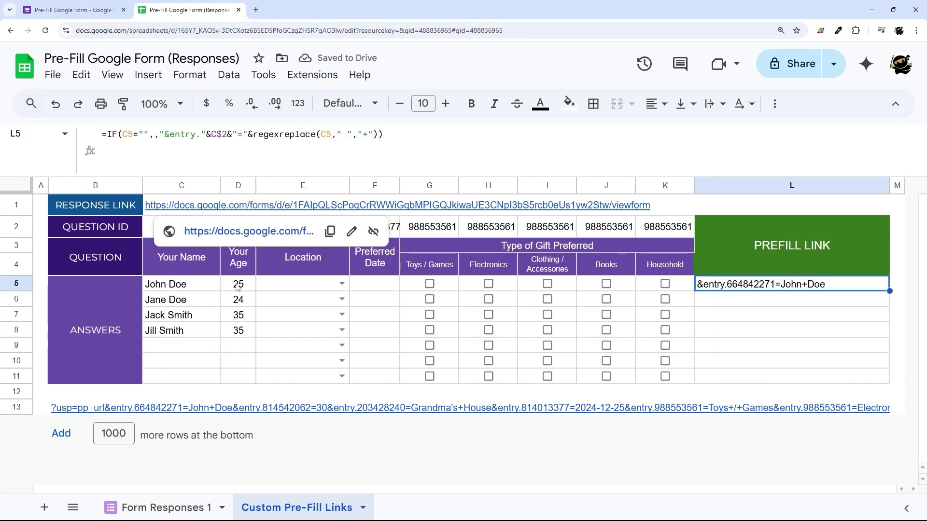
{"action": "left_click", "coordinate": [235, 286]}
{"action": "left_click", "coordinate": [302, 287]}
{"action": "left_click", "coordinate": [382, 287]}
{"action": "left_click", "coordinate": [444, 289]}
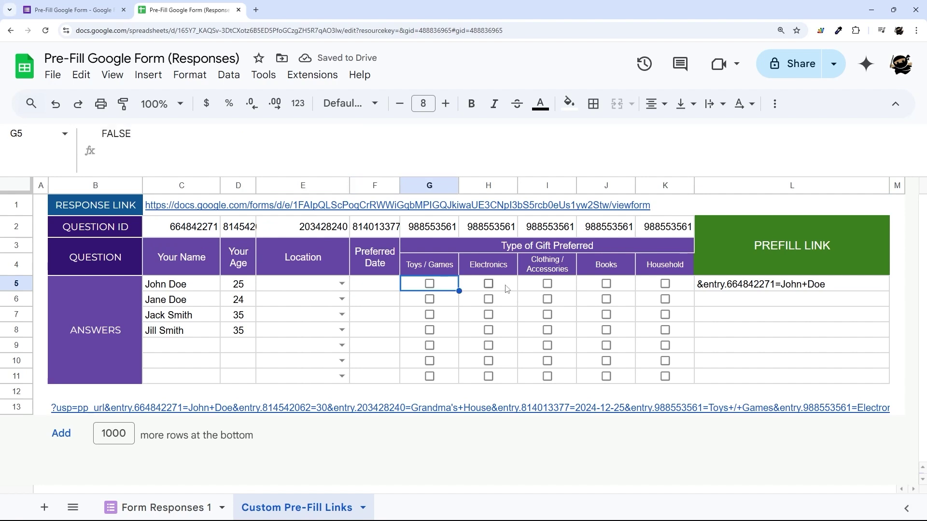
{"action": "left_click", "coordinate": [800, 292]}
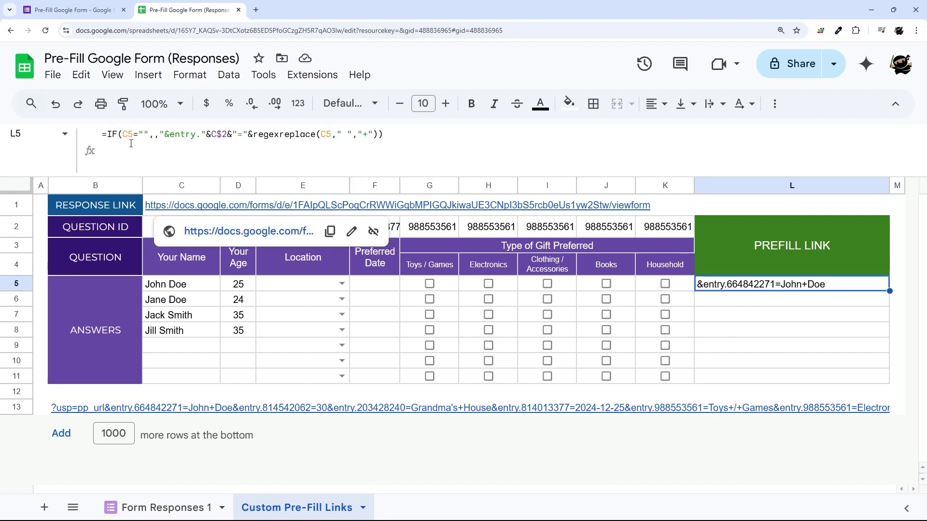
{"action": "left_click", "coordinate": [261, 211]}
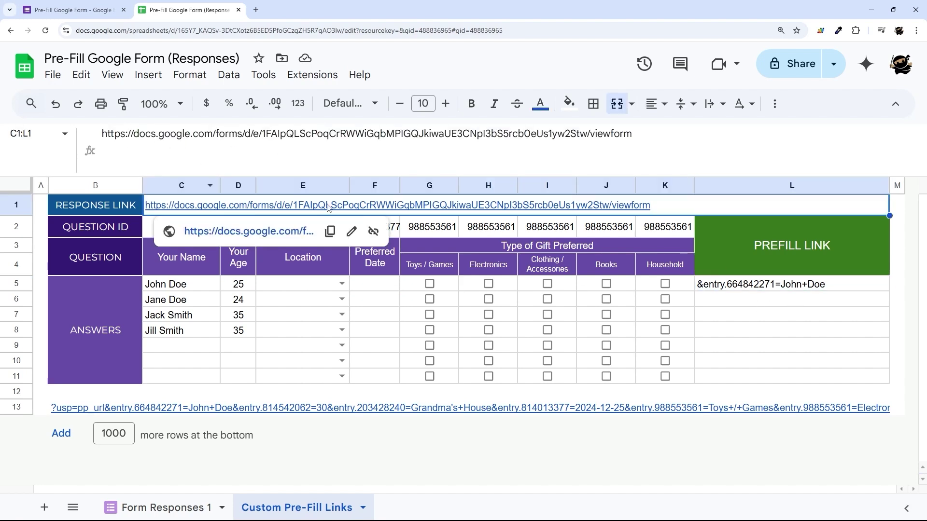
{"action": "left_click", "coordinate": [700, 283]}
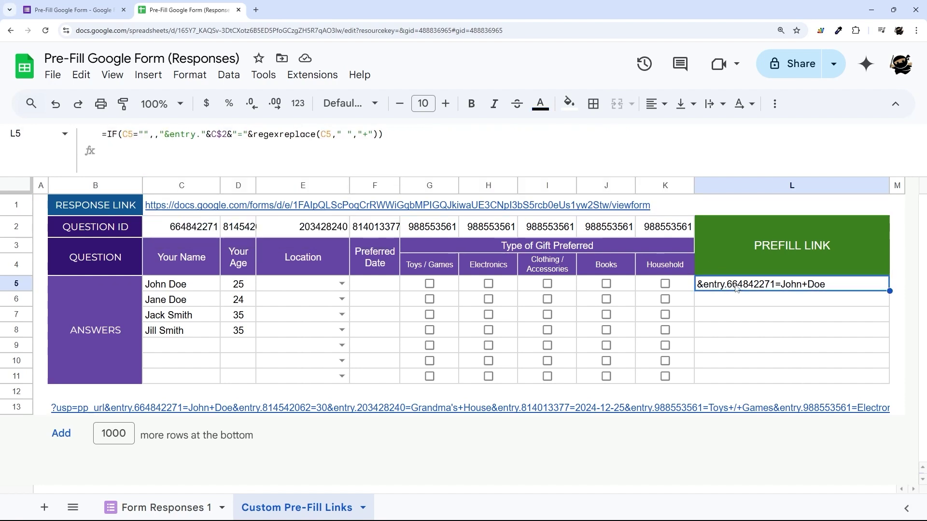
{"action": "left_click", "coordinate": [238, 285]}
{"action": "left_click", "coordinate": [794, 289]}
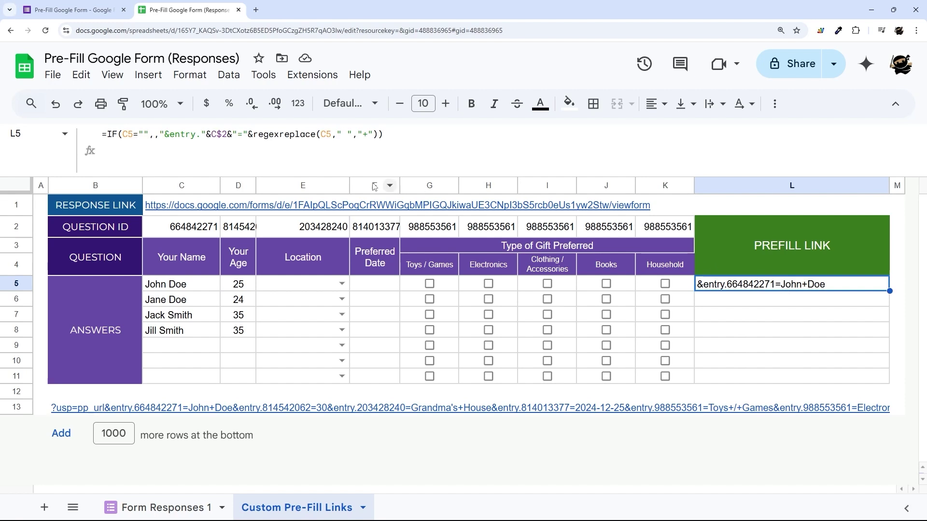
Append a copy of the L5 formula's IF block to its end, joined with &, and compare the blocks.
{"action": "left_click_drag", "start_coordinate": [110, 135], "coordinate": [404, 135]}
{"action": "key", "text": "ctrl+c"}
{"action": "left_click", "coordinate": [404, 135]}
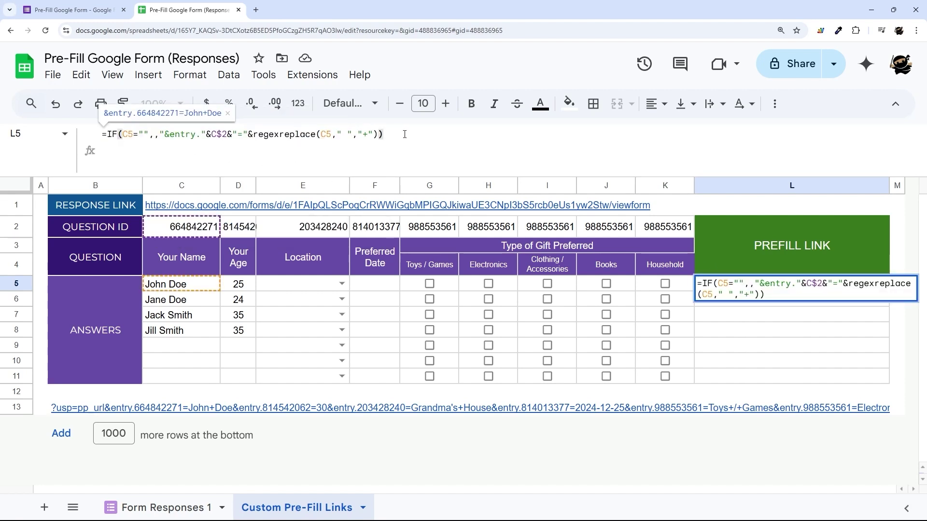
{"action": "type", "text": "&"}
{"action": "key", "text": "ctrl+v"}
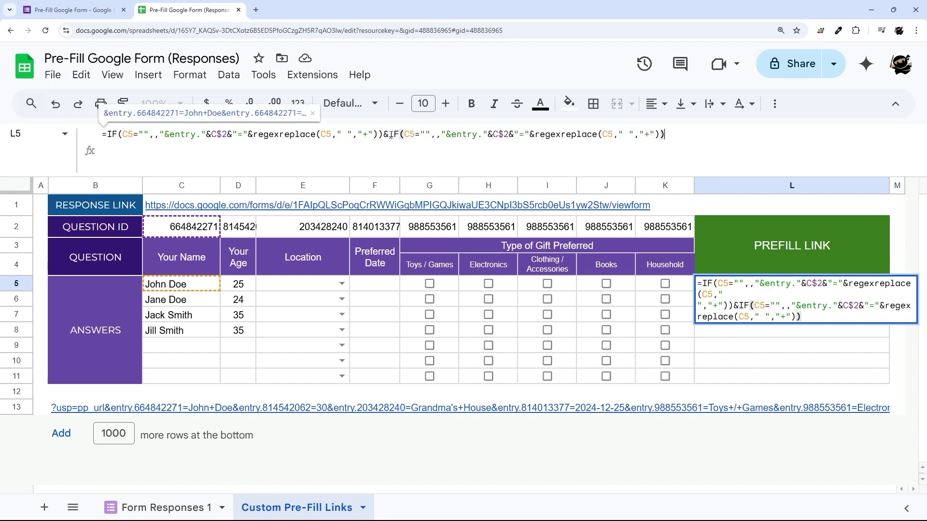
{"action": "left_click_drag", "start_coordinate": [110, 135], "coordinate": [385, 142]}
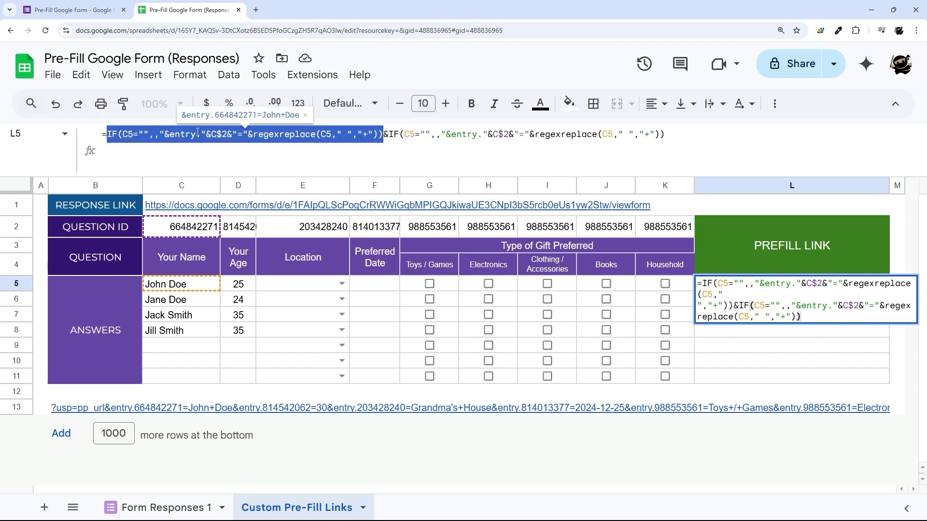
{"action": "left_click", "coordinate": [153, 135]}
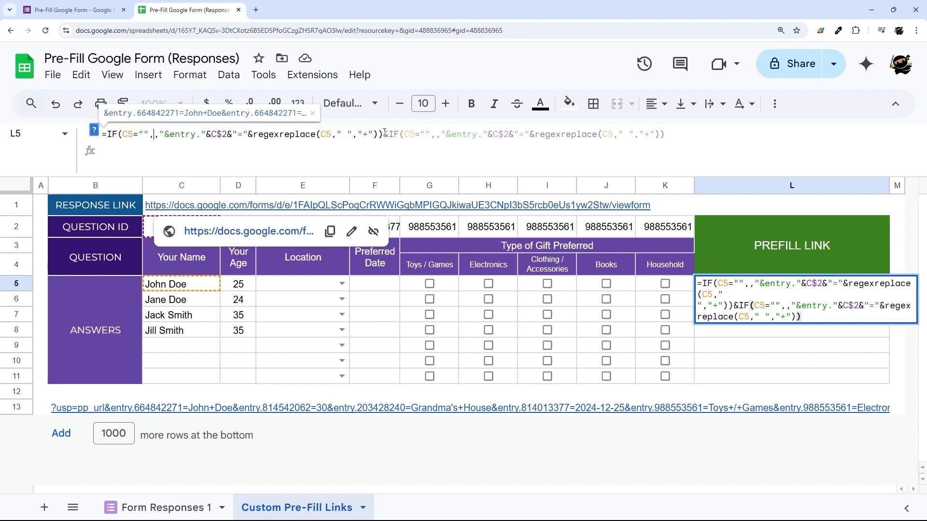
Change the second IF block's references in L5 to D5, D$2 and D5 for the age question.
{"action": "left_click", "coordinate": [404, 134]}
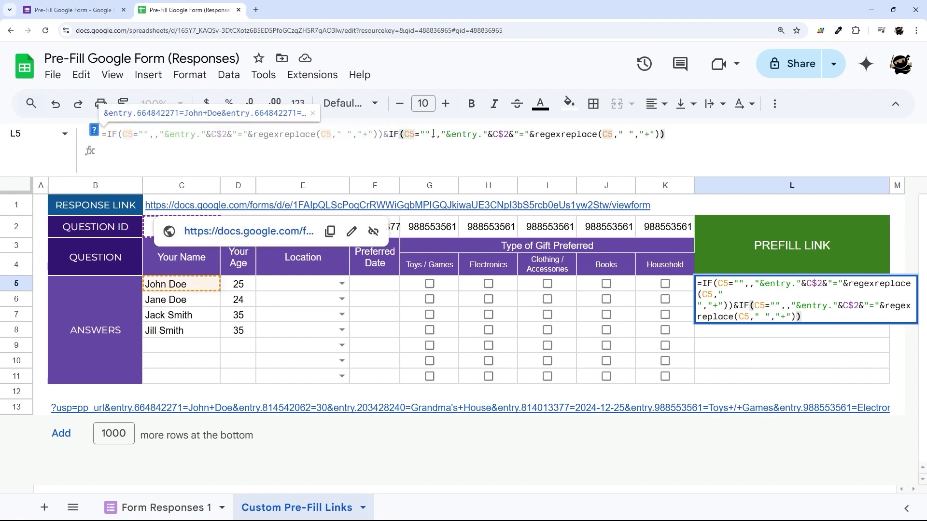
{"action": "key", "text": "Delete"}
{"action": "type", "text": "D"}
{"action": "key", "text": "Right"}
{"action": "key", "text": "Right"}
{"action": "key", "text": "Right"}
{"action": "key", "text": "Right"}
{"action": "key", "text": "Right"}
{"action": "key", "text": "Right"}
{"action": "key", "text": "Right"}
{"action": "key", "text": "Right"}
{"action": "key", "text": "Right"}
{"action": "key", "text": "Right"}
{"action": "key", "text": "Right"}
{"action": "key", "text": "Right"}
{"action": "key", "text": "Right"}
{"action": "key", "text": "Right"}
{"action": "key", "text": "Right"}
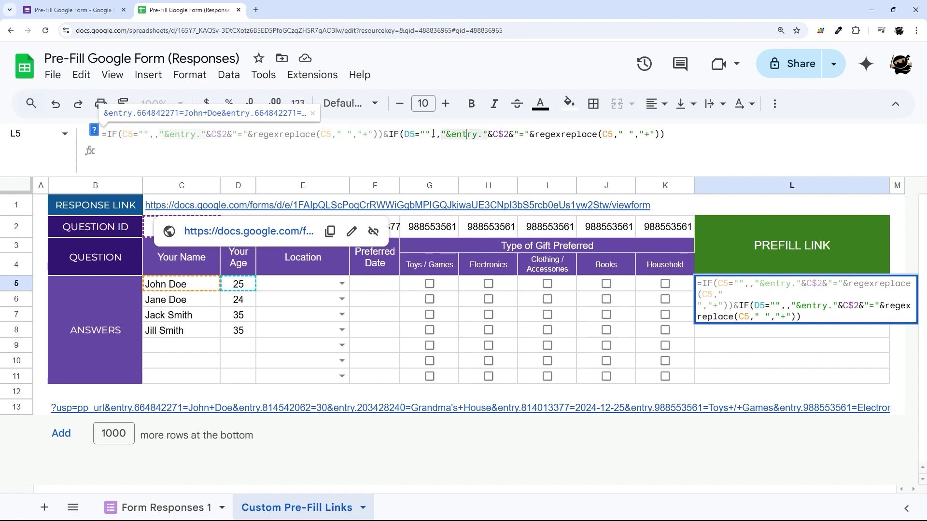
{"action": "key", "text": "BackSpace"}
{"action": "type", "text": "D"}
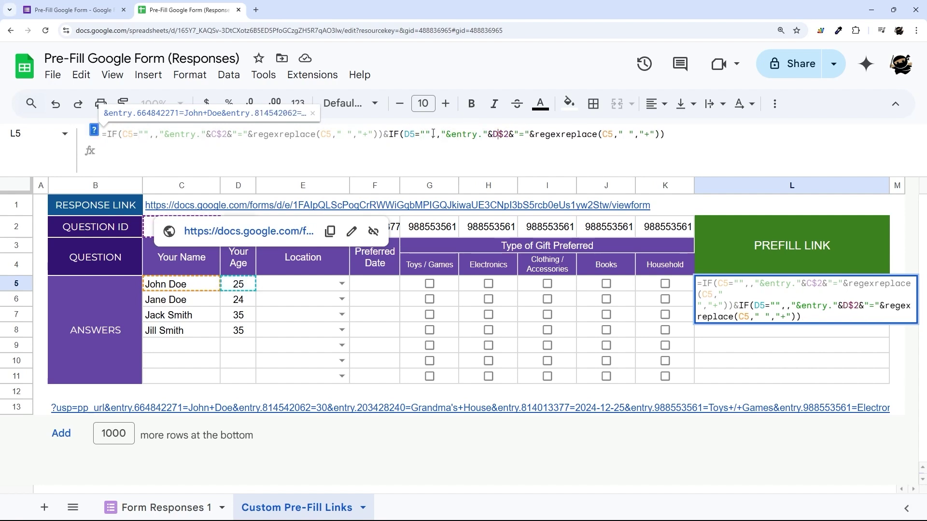
{"action": "key", "text": "Right"}
{"action": "key", "text": "Right"}
{"action": "key", "text": "Right"}
{"action": "key", "text": "Right"}
{"action": "key", "text": "Right"}
{"action": "key", "text": "Right"}
{"action": "key", "text": "Right"}
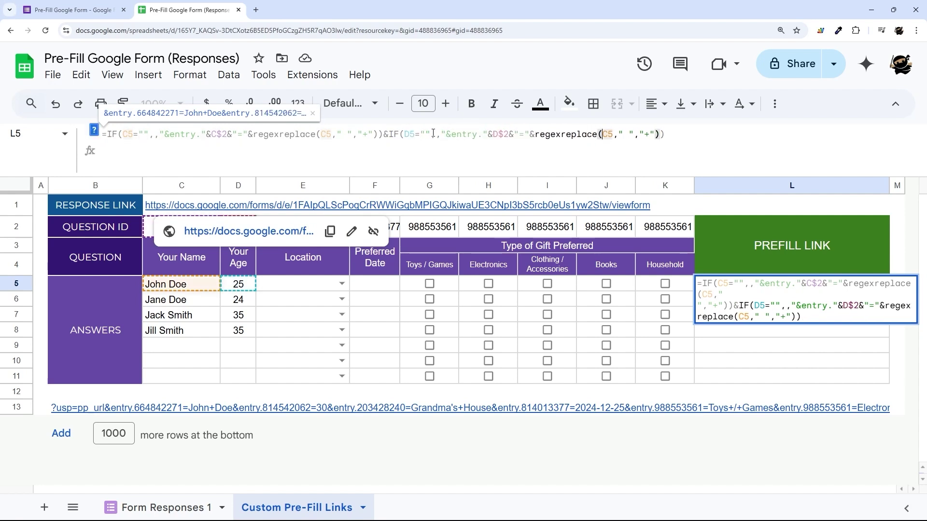
{"action": "key", "text": "Delete"}
{"action": "type", "text": "D"}
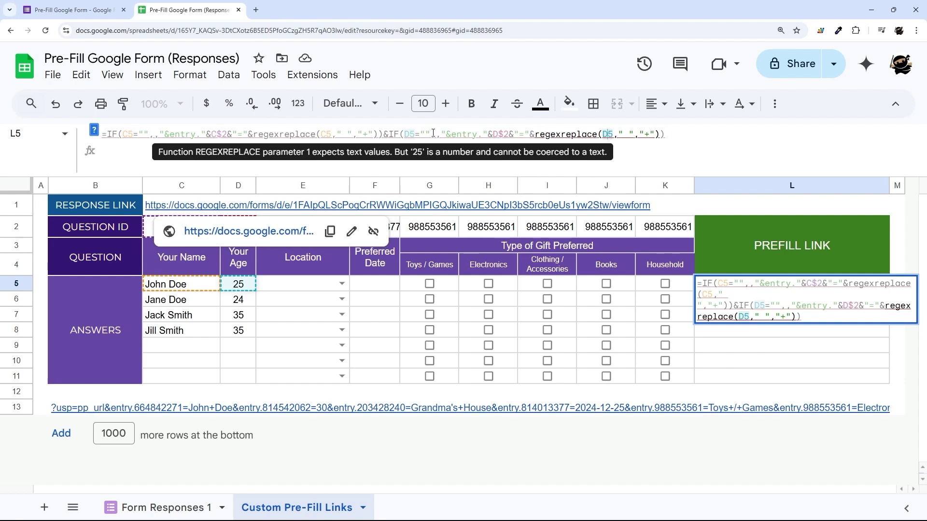
Remove the regexreplace wrapper from the age block so it ends in "="&D5), and commit the L5 formula.
{"action": "key", "text": "Right"}
{"action": "key", "text": "Right"}
{"action": "key", "text": "Right"}
{"action": "key", "text": "Right"}
{"action": "key", "text": "Right"}
{"action": "key", "text": "Delete"}
{"action": "key", "text": "Delete"}
{"action": "key", "text": "Delete"}
{"action": "key", "text": "Delete"}
{"action": "key", "text": "Delete"}
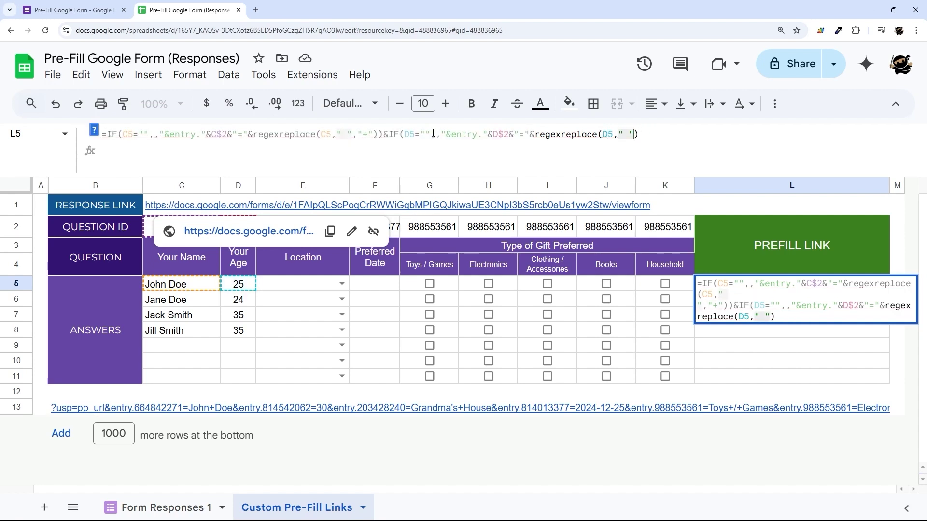
{"action": "key", "text": "BackSpace"}
{"action": "key", "text": "BackSpace"}
{"action": "key", "text": "BackSpace"}
{"action": "key", "text": "BackSpace"}
{"action": "key", "text": "Left"}
{"action": "key", "text": "Left"}
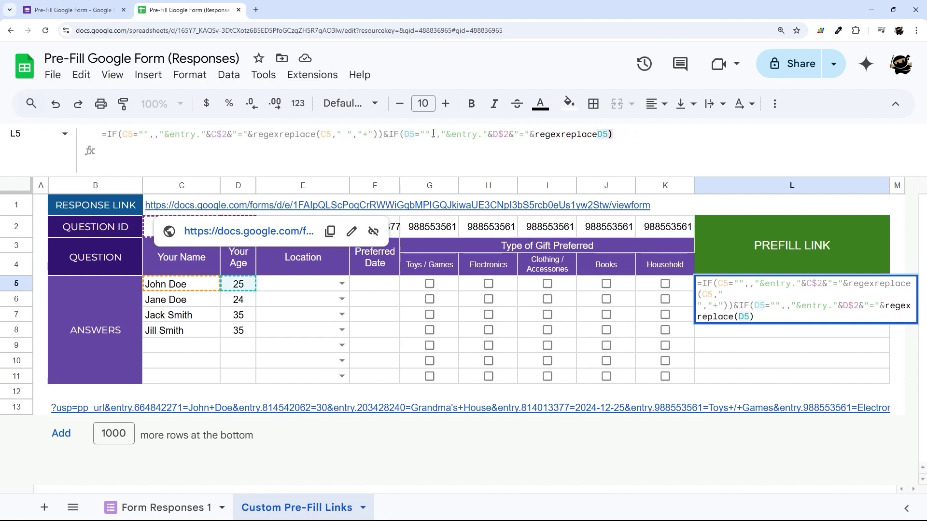
{"action": "key", "text": "BackSpace"}
{"action": "key", "text": "BackSpace"}
{"action": "key", "text": "BackSpace"}
{"action": "key", "text": "BackSpace"}
{"action": "key", "text": "BackSpace"}
{"action": "key", "text": "BackSpace"}
{"action": "key", "text": "BackSpace"}
{"action": "key", "text": "BackSpace"}
{"action": "key", "text": "BackSpace"}
{"action": "key", "text": "BackSpace"}
{"action": "key", "text": "BackSpace"}
{"action": "key", "text": "BackSpace"}
{"action": "key", "text": "BackSpace"}
{"action": "key", "text": "BackSpace"}
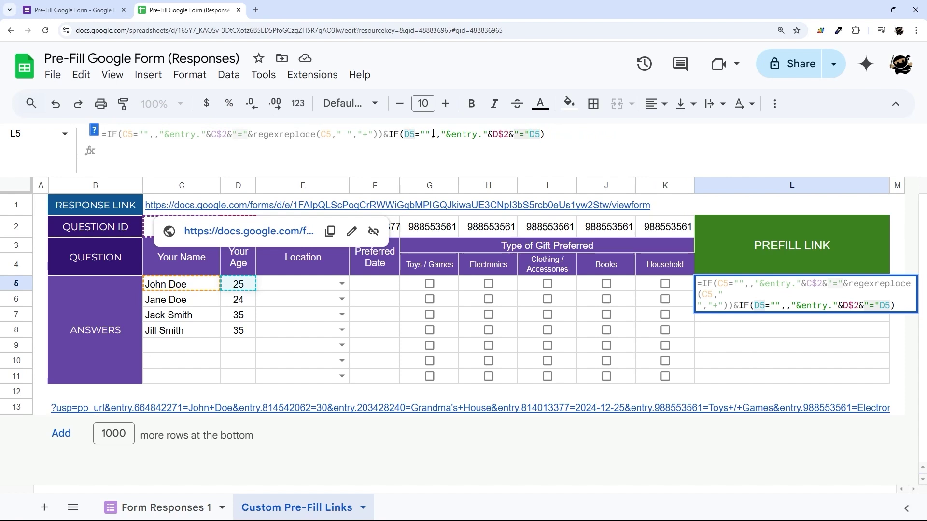
{"action": "type", "text": "&"}
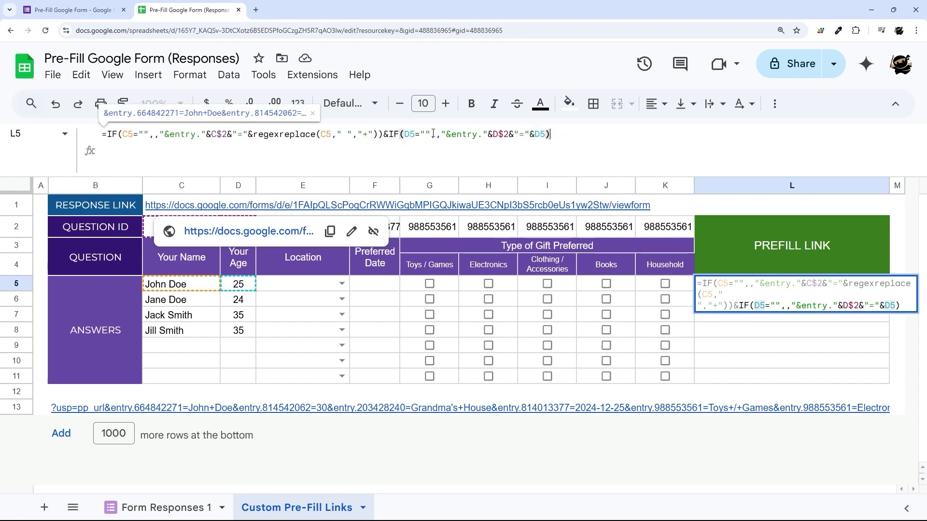
{"action": "key", "text": "Return"}
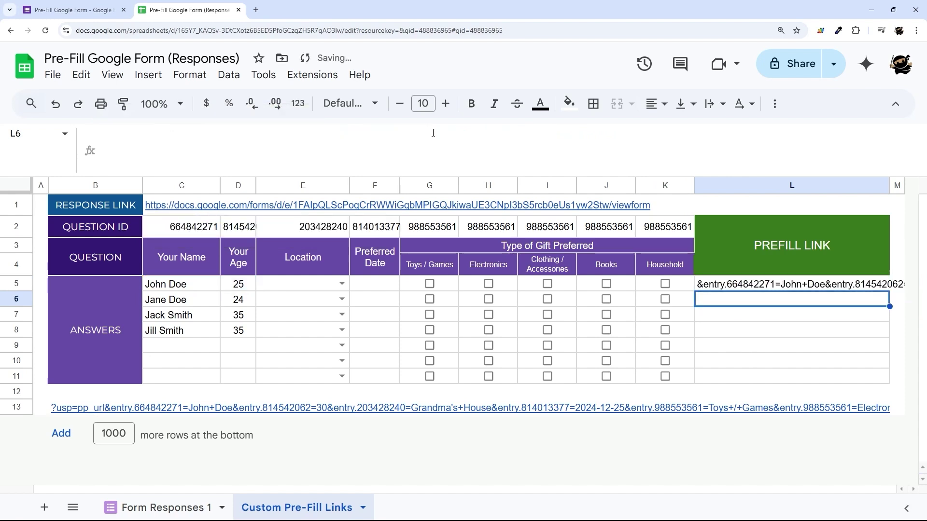
Paste the L5 result as values only into the merged row 12 cell, and clear it again.
{"action": "left_click", "coordinate": [796, 285]}
{"action": "key", "text": "ctrl+c"}
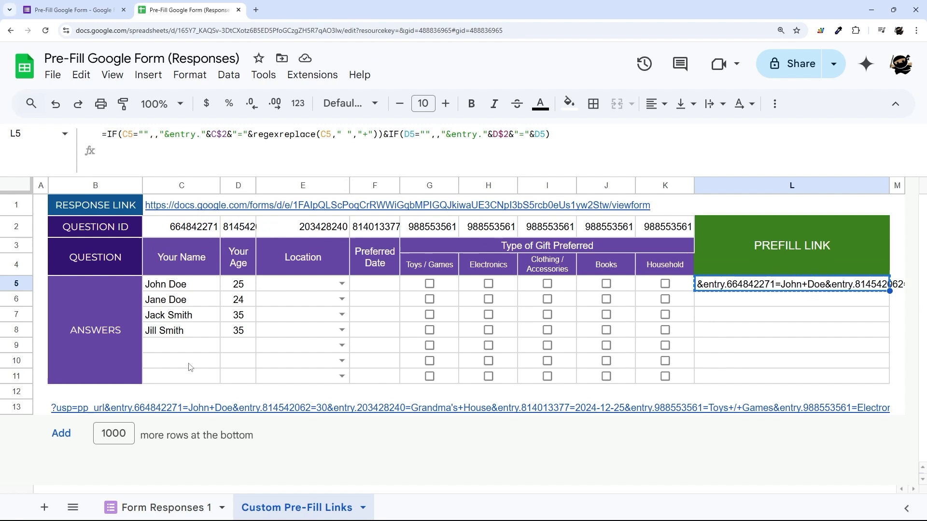
{"action": "right_click", "coordinate": [110, 394]}
{"action": "mouse_move", "coordinate": [218, 183]}
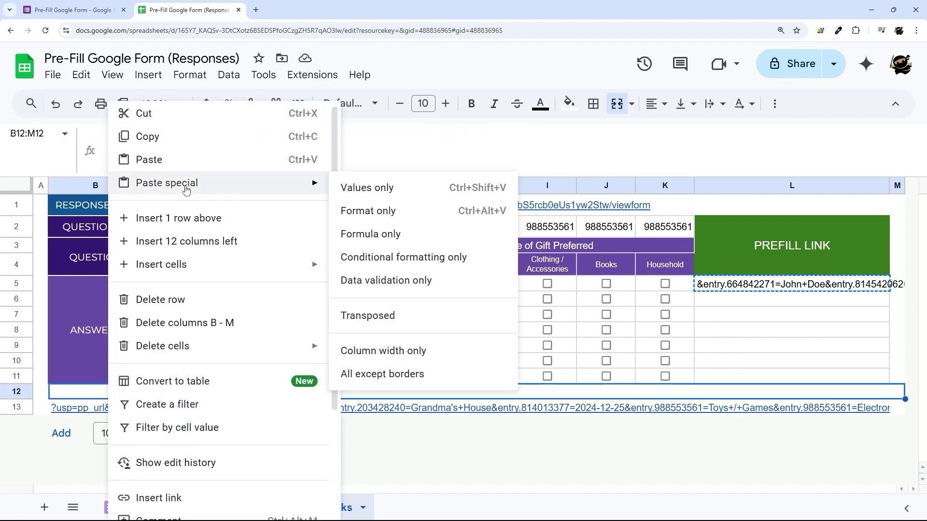
{"action": "left_click", "coordinate": [358, 188]}
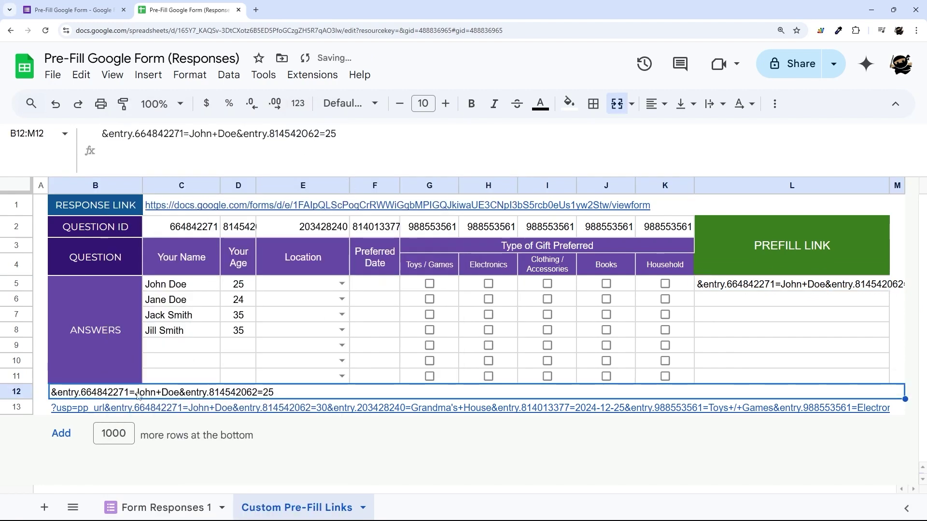
{"action": "key", "text": "Delete"}
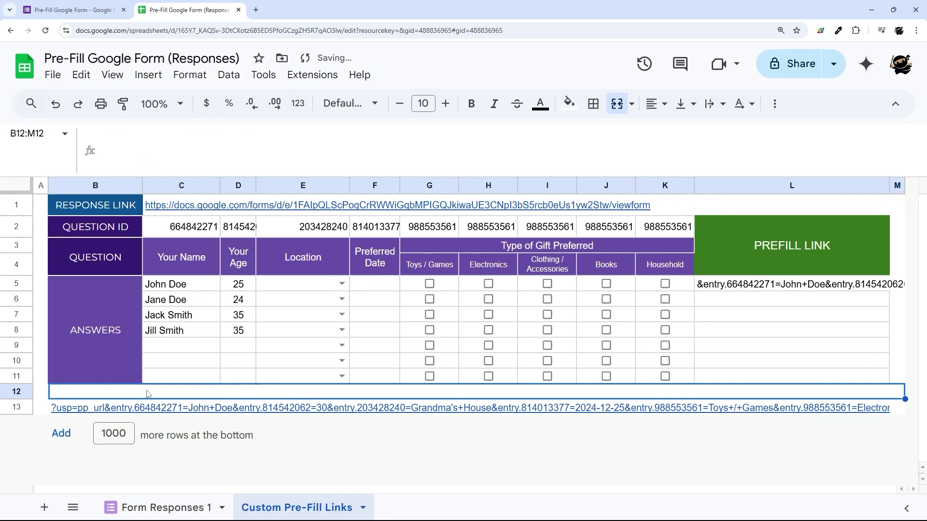
Enter a formula in the merged B12 cell that references L5, and compare both cells.
{"action": "type", "text": "="}
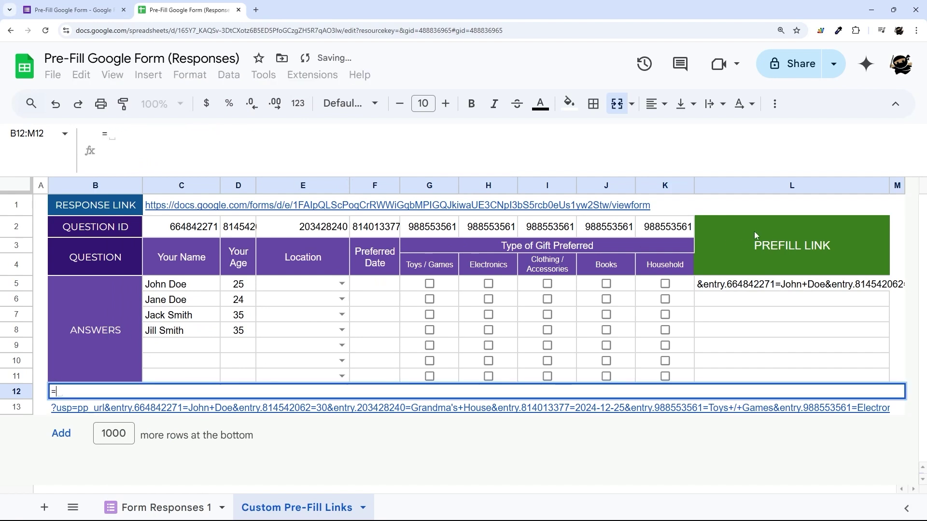
{"action": "left_click", "coordinate": [748, 288]}
{"action": "key", "text": "Return"}
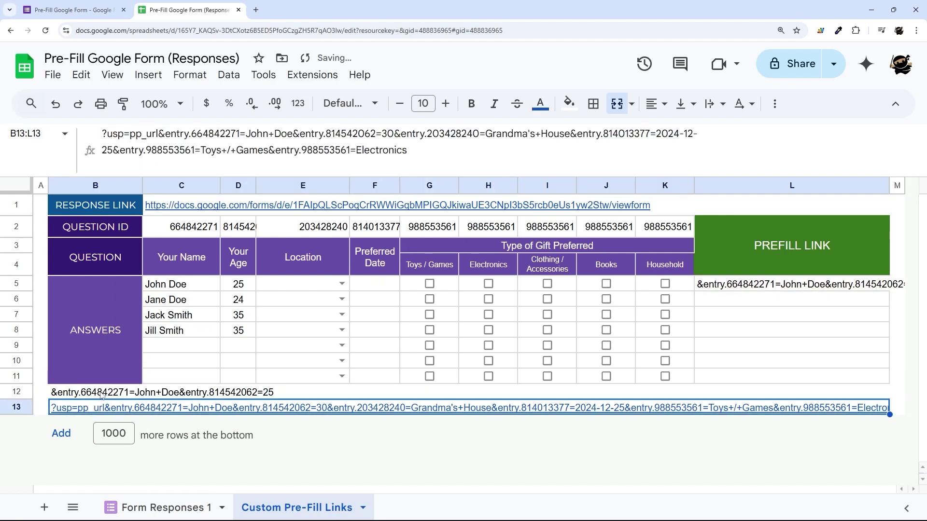
{"action": "key", "text": "Up"}
{"action": "left_click", "coordinate": [737, 283]}
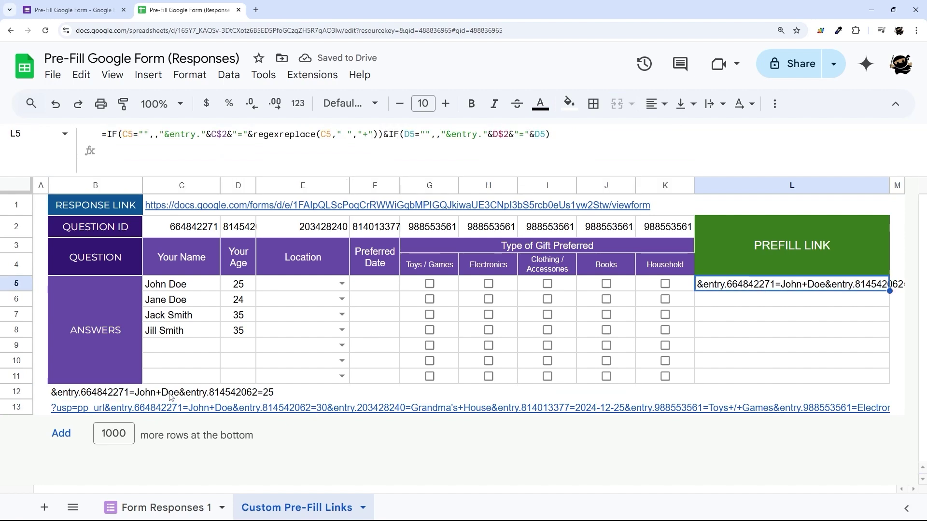
Examine the age block of the L5 formula and the location choices available in E5.
{"action": "left_click", "coordinate": [312, 289]}
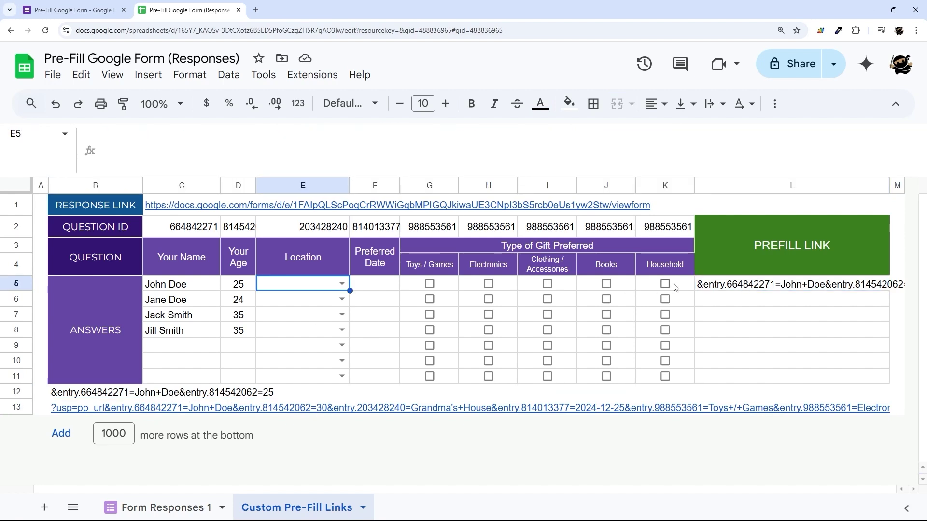
{"action": "left_click", "coordinate": [792, 283]}
{"action": "left_click_drag", "start_coordinate": [382, 135], "coordinate": [642, 131]}
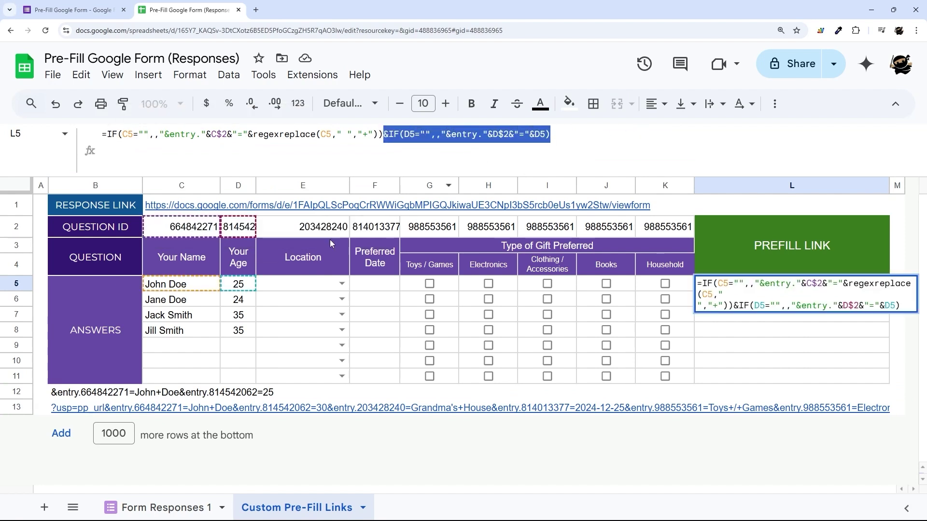
{"action": "left_click", "coordinate": [342, 284]}
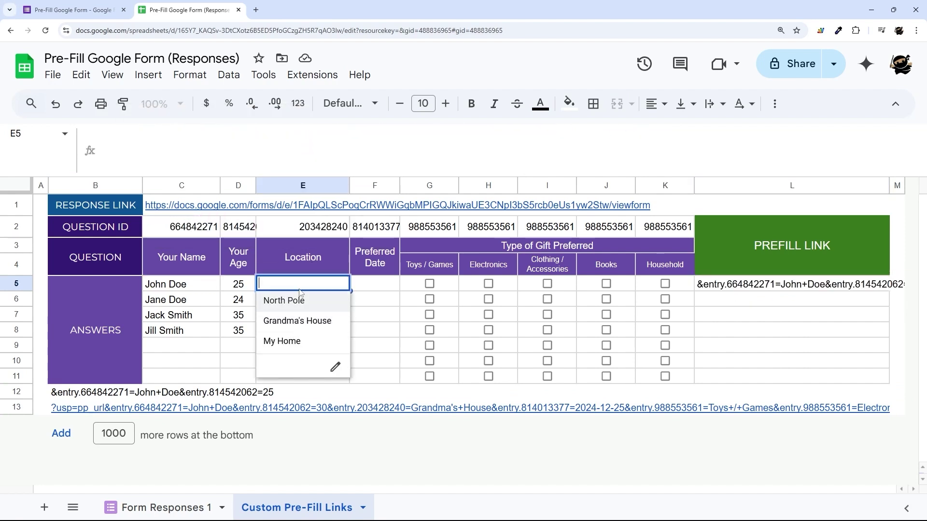
{"action": "left_click", "coordinate": [207, 288]}
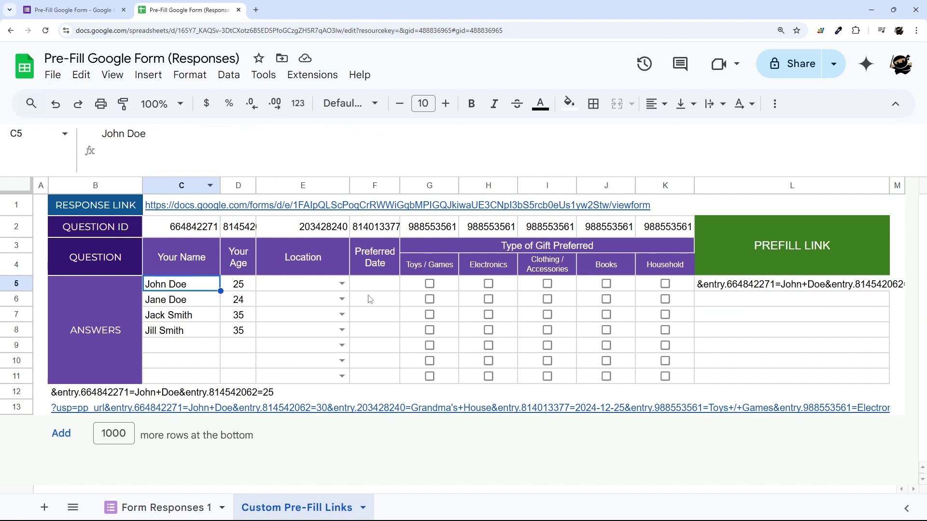
Append another copy of the name IF block with regexreplace to the L5 formula, joined with &.
{"action": "left_click", "coordinate": [723, 286]}
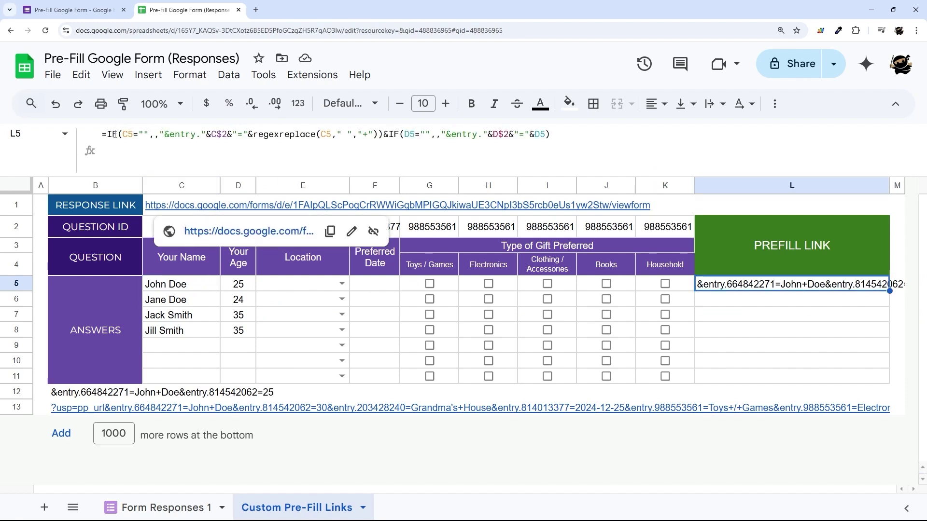
{"action": "left_click_drag", "start_coordinate": [107, 134], "coordinate": [383, 135]}
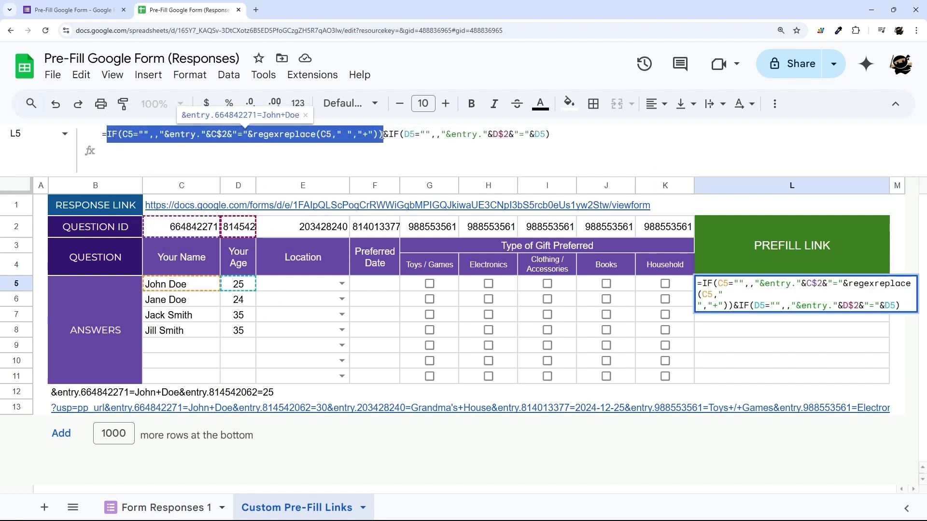
{"action": "left_click", "coordinate": [569, 136]}
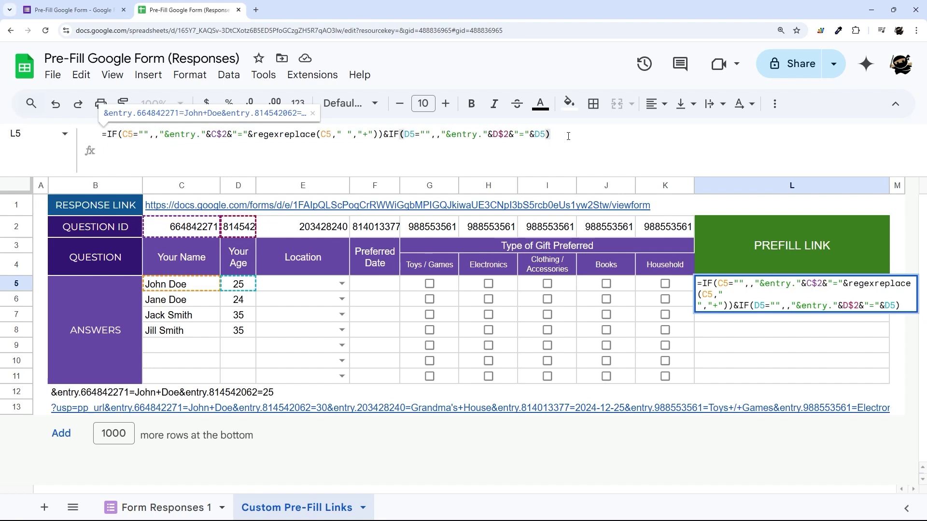
{"action": "type", "text": "&"}
{"action": "key", "text": "ctrl+v"}
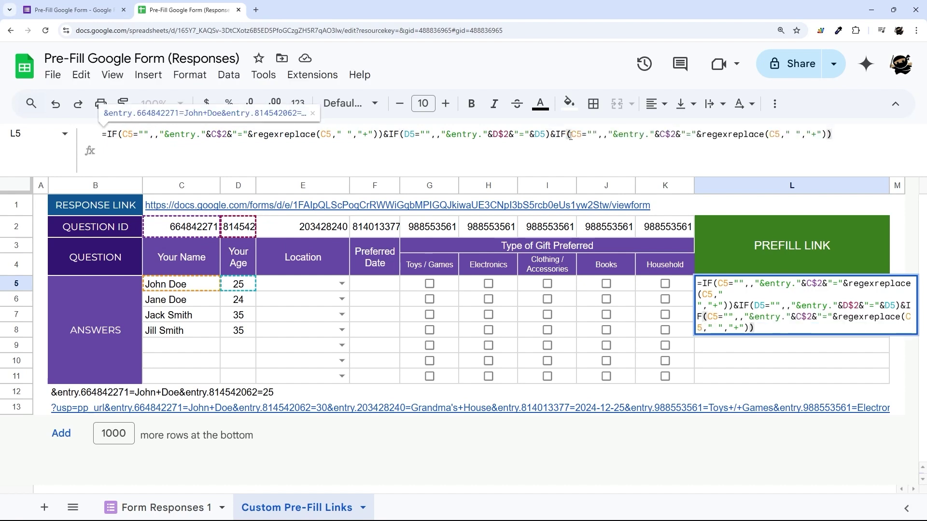
Change the last IF block of the L5 formula to reference E5, E$2 and E5 instead of the name column, and enter the formula.
{"action": "left_click", "coordinate": [578, 136]}
{"action": "key", "text": "BackSpace"}
{"action": "type", "text": "E"}
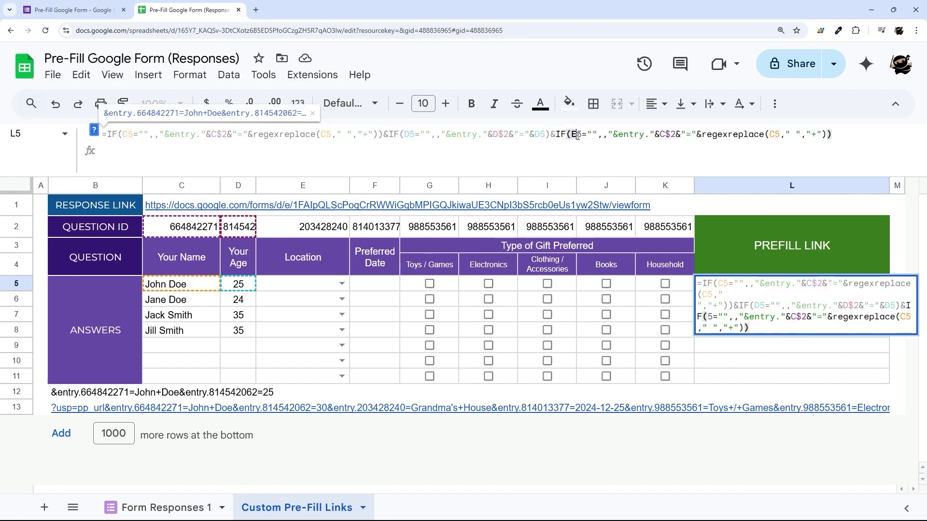
{"action": "key", "text": "Right"}
{"action": "key", "text": "Right"}
{"action": "key", "text": "Right"}
{"action": "key", "text": "Right"}
{"action": "key", "text": "Right"}
{"action": "key", "text": "Right"}
{"action": "key", "text": "Right"}
{"action": "key", "text": "Right"}
{"action": "key", "text": "Right"}
{"action": "key", "text": "Right"}
{"action": "key", "text": "Right"}
{"action": "key", "text": "Right"}
{"action": "key", "text": "Right"}
{"action": "key", "text": "Right"}
{"action": "key", "text": "Right"}
{"action": "key", "text": "Right"}
{"action": "key", "text": "Right"}
{"action": "key", "text": "BackSpace"}
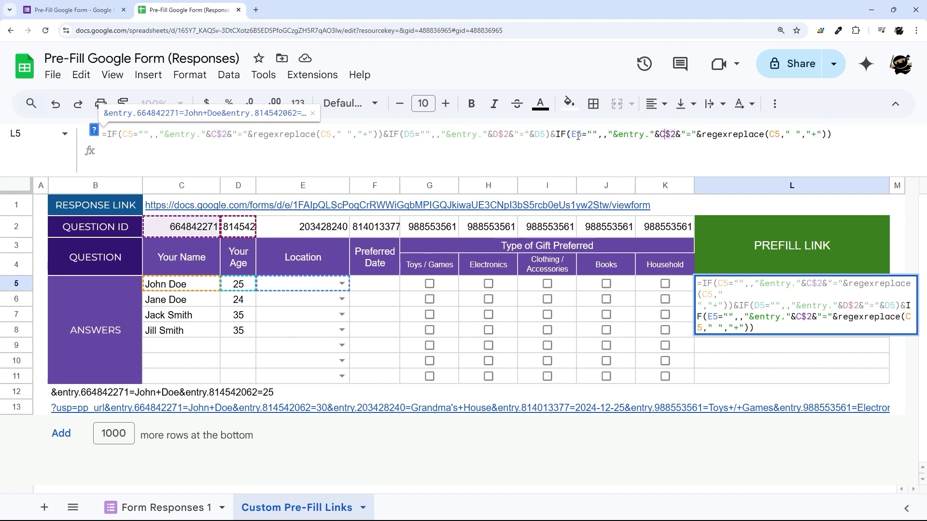
{"action": "type", "text": "E"}
{"action": "key", "text": "Right"}
{"action": "key", "text": "Right"}
{"action": "key", "text": "Right"}
{"action": "key", "text": "Right"}
{"action": "key", "text": "Right"}
{"action": "key", "text": "Right"}
{"action": "key", "text": "Right"}
{"action": "key", "text": "Right"}
{"action": "key", "text": "Right"}
{"action": "key", "text": "Right"}
{"action": "key", "text": "Right"}
{"action": "key", "text": "Right"}
{"action": "key", "text": "Right"}
{"action": "key", "text": "Right"}
{"action": "key", "text": "Right"}
{"action": "key", "text": "Right"}
{"action": "key", "text": "Right"}
{"action": "key", "text": "Right"}
{"action": "key", "text": "Right"}
{"action": "key", "text": "Right"}
{"action": "key", "text": "BackSpace"}
{"action": "type", "text": "E"}
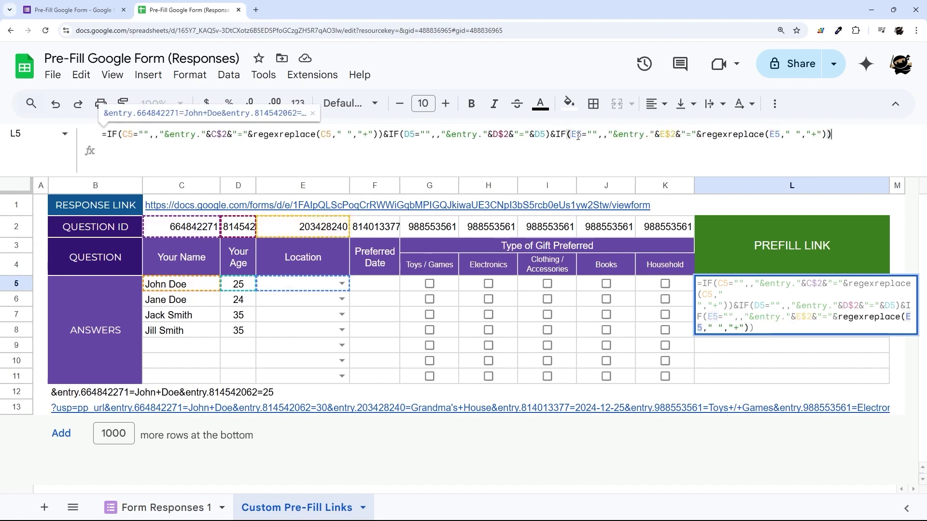
{"action": "key", "text": "Return"}
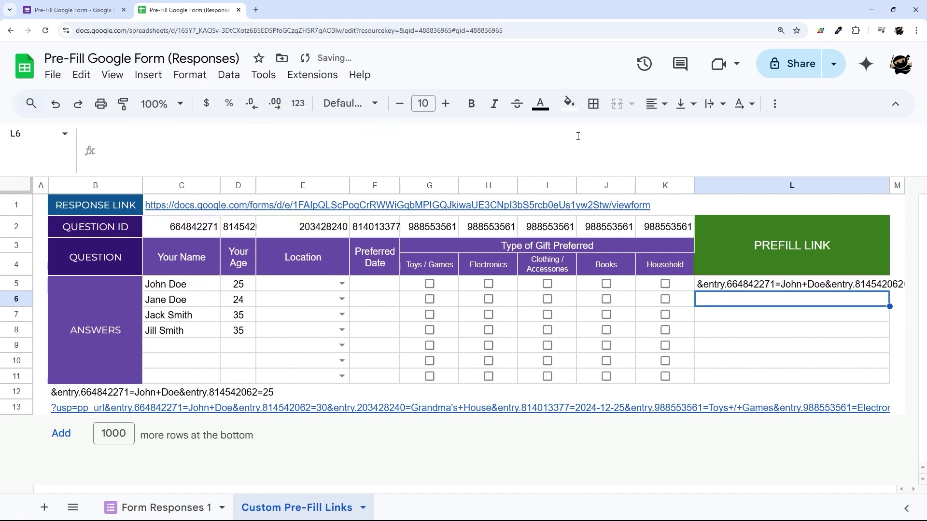
Choose North Pole as the location in E5, check the row 12 output, and change the location to Grandma's House.
{"action": "left_click", "coordinate": [318, 280]}
{"action": "left_click", "coordinate": [299, 300]}
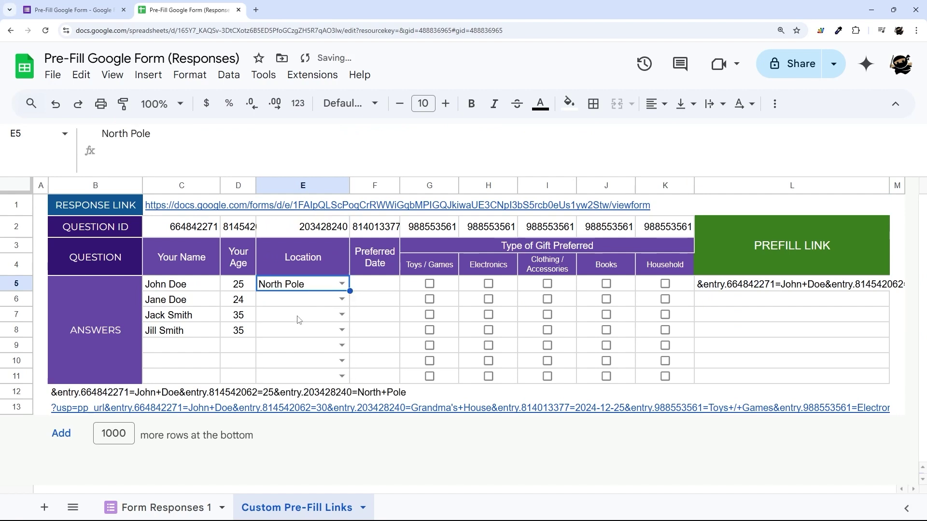
{"action": "left_click", "coordinate": [354, 394]}
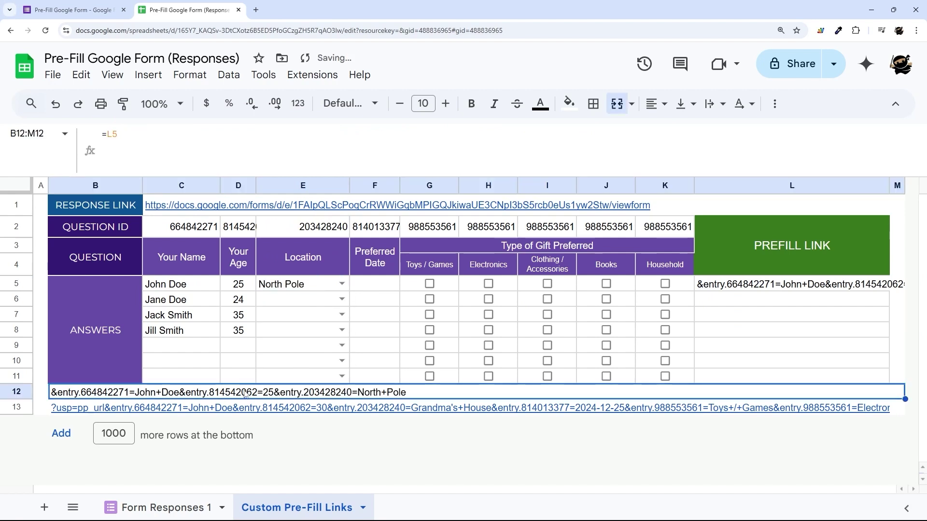
{"action": "left_click", "coordinate": [318, 285]}
{"action": "left_click", "coordinate": [297, 322]}
{"action": "mouse_move", "coordinate": [427, 415]}
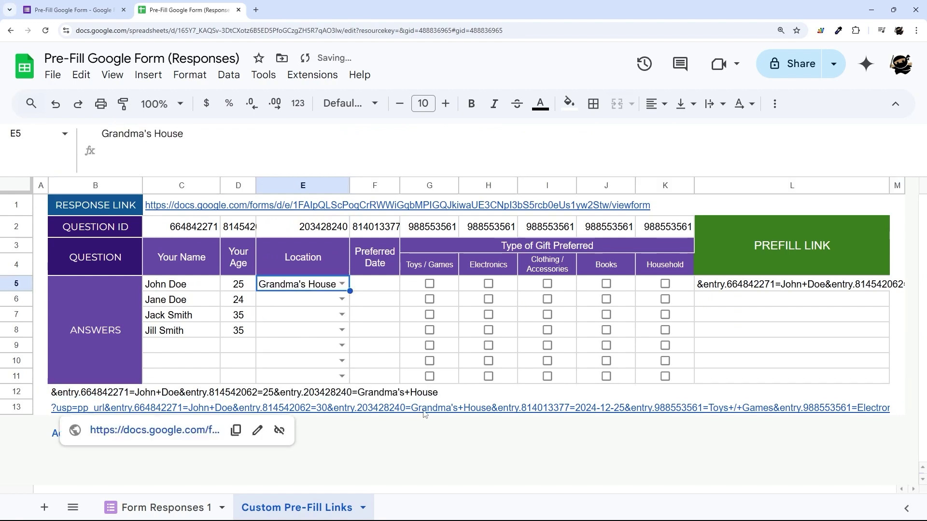
Examine the location segment of the sample link in row 13 against the row 12 output and the L5 formula.
{"action": "left_click", "coordinate": [154, 411]}
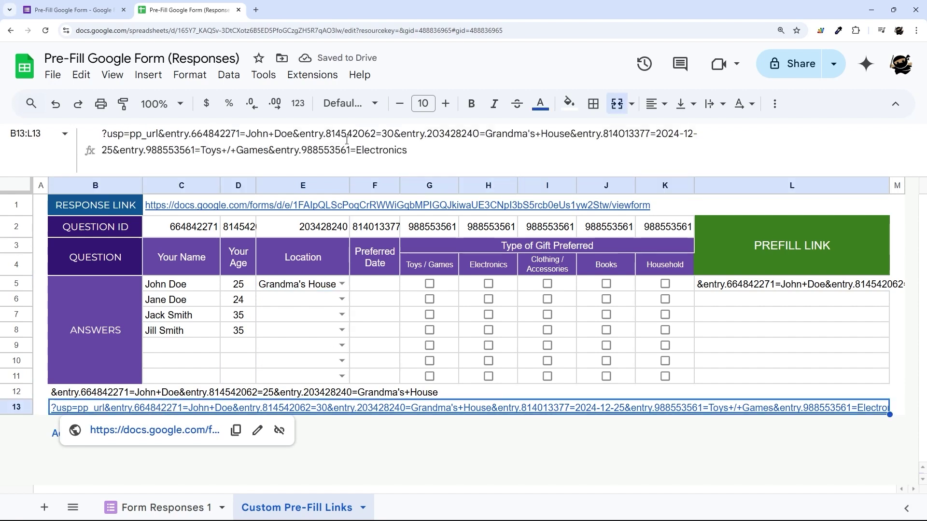
{"action": "left_click_drag", "start_coordinate": [395, 134], "coordinate": [571, 135]}
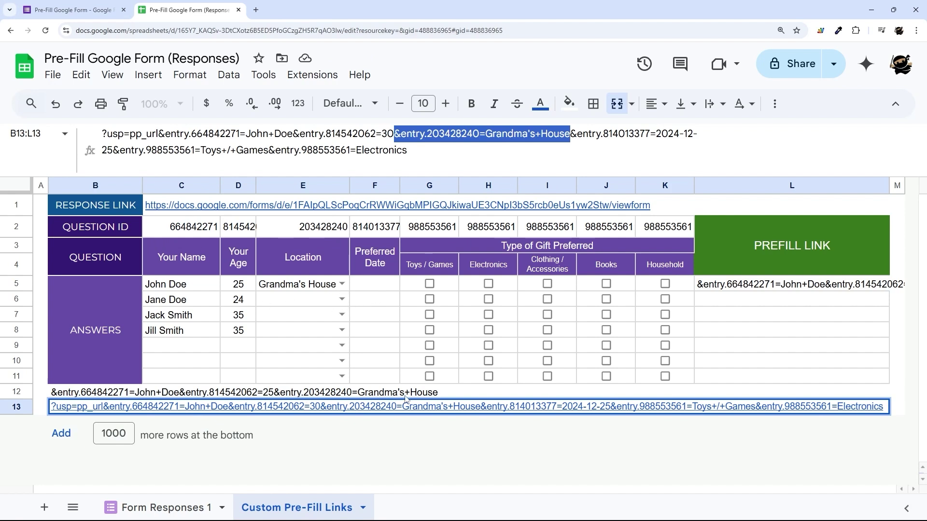
{"action": "key", "text": "Escape"}
{"action": "left_click", "coordinate": [733, 288]}
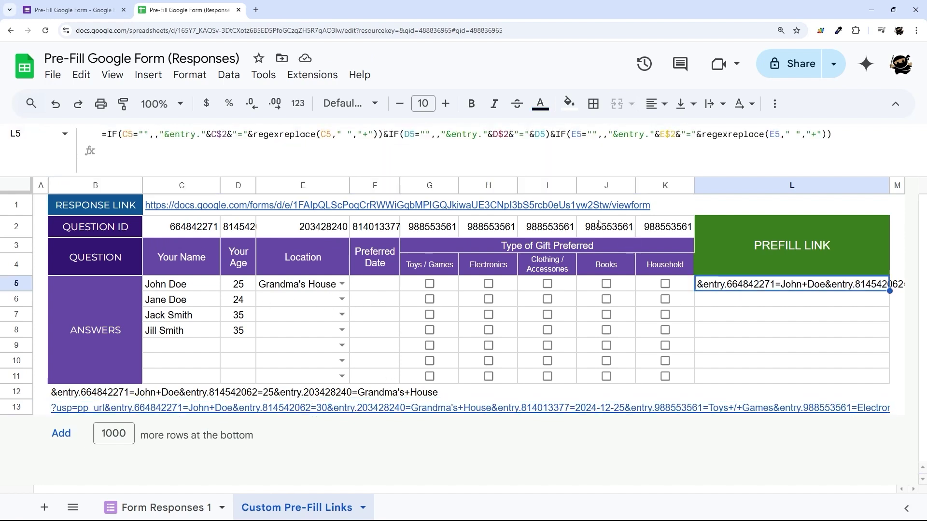
Enter 12/25/2024 as the preferred date in F5 and widen column F to fit the full date.
{"action": "double_click", "coordinate": [384, 290]}
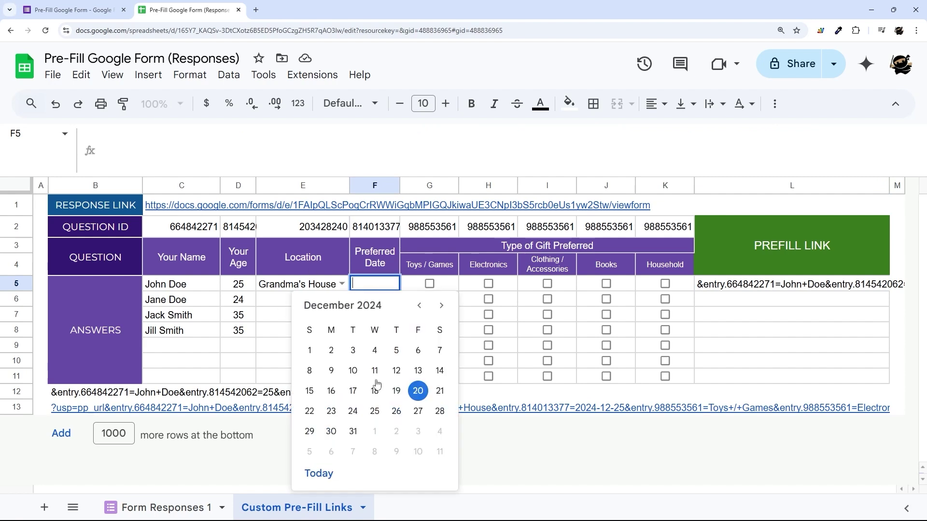
{"action": "left_click", "coordinate": [375, 411]}
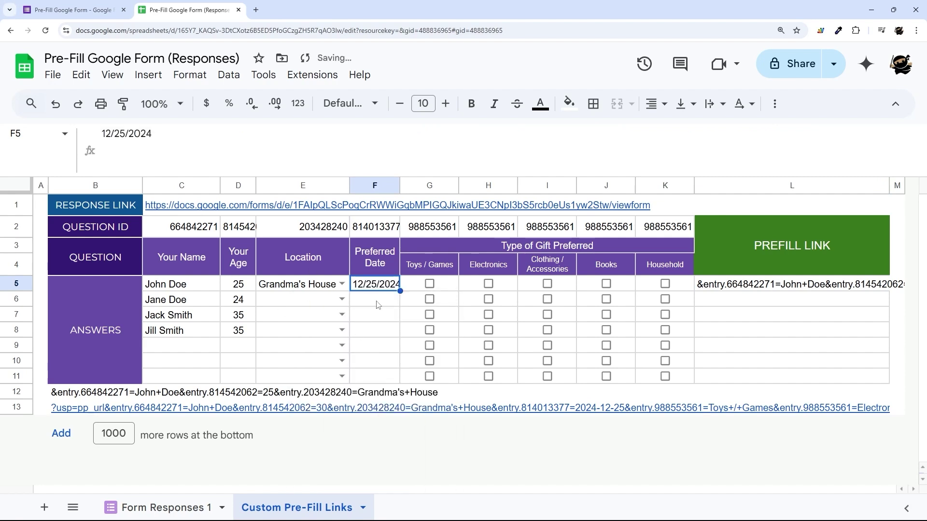
{"action": "left_click_drag", "start_coordinate": [399, 192], "coordinate": [409, 192]}
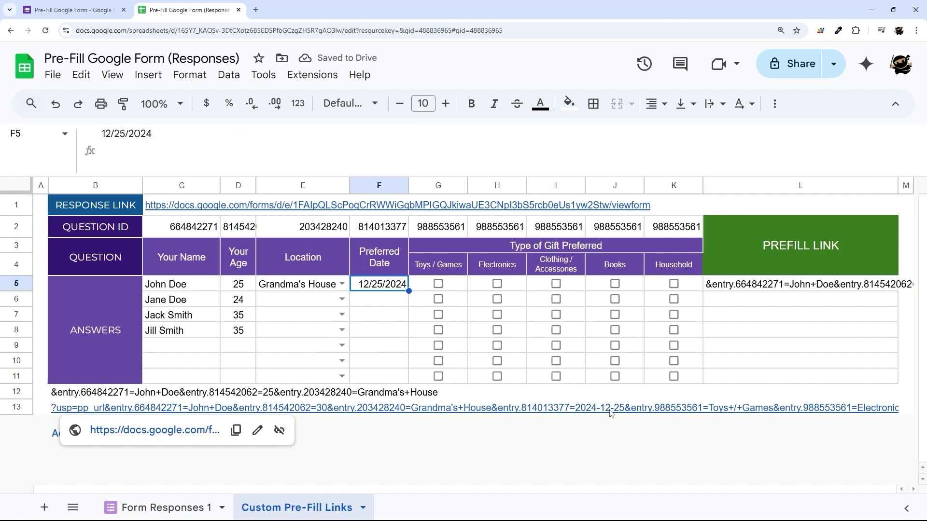
Compare the date format used in the row 13 sample link with the date in F5.
{"action": "left_click", "coordinate": [560, 416]}
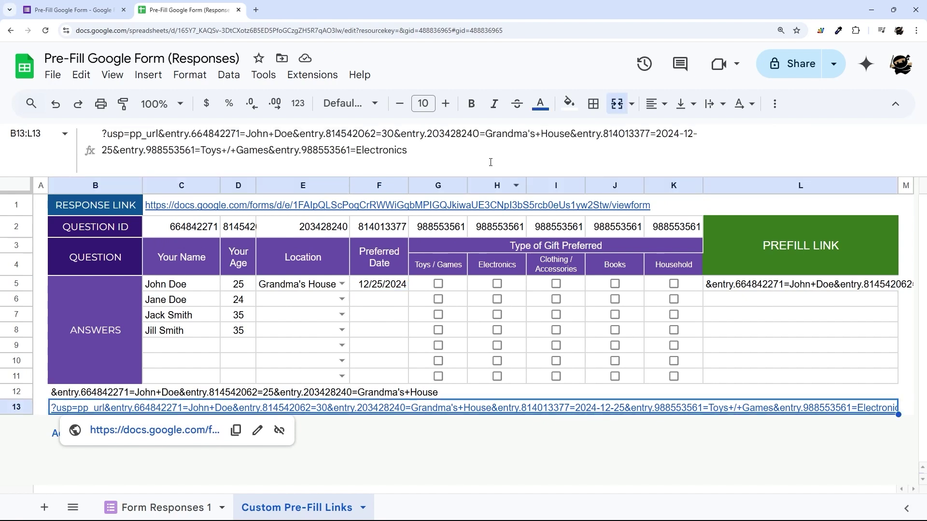
{"action": "left_click", "coordinate": [647, 135]}
{"action": "left_click_drag", "start_coordinate": [655, 133], "coordinate": [112, 153]}
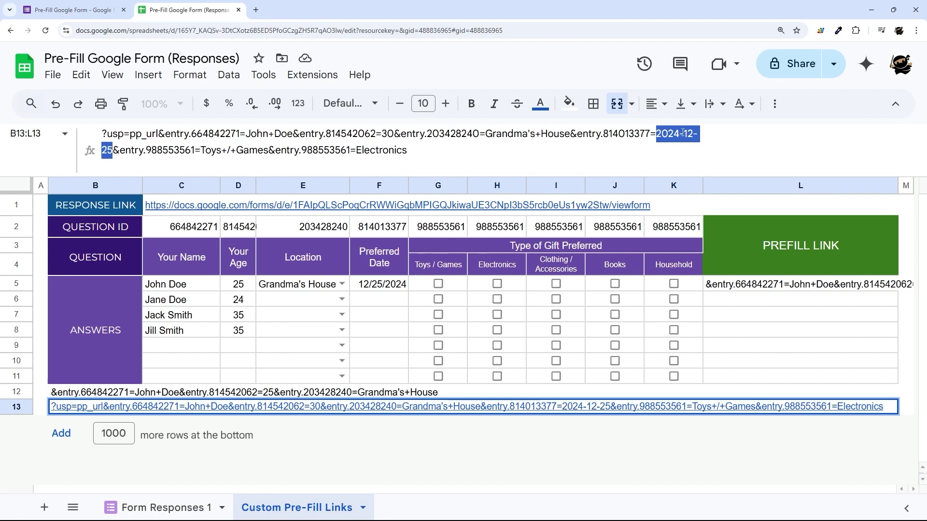
{"action": "left_click", "coordinate": [368, 284]}
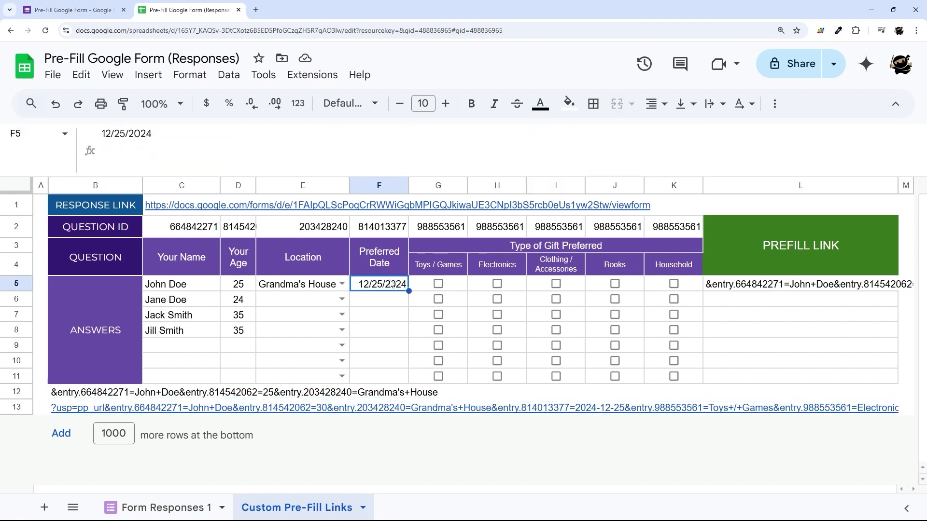
Copy the age IF block, including its leading &, to the end of the L5 formula.
{"action": "left_click", "coordinate": [742, 287]}
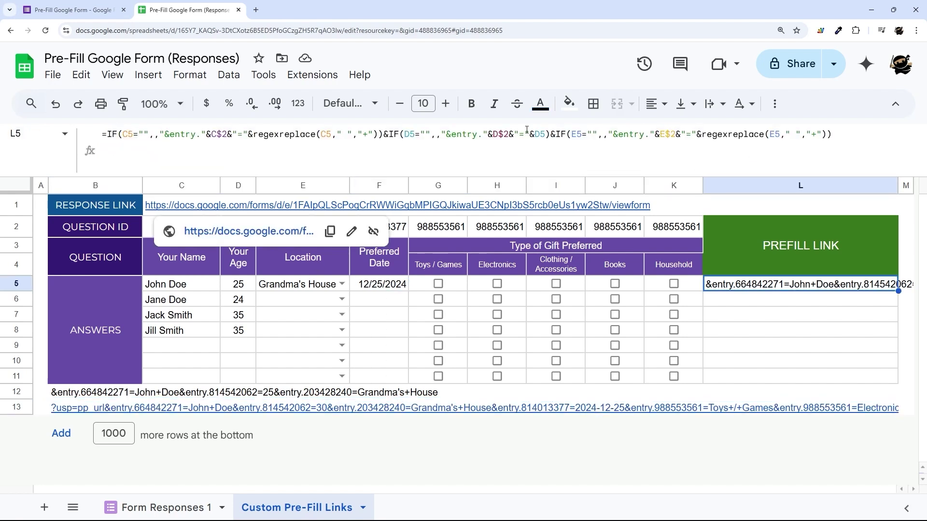
{"action": "left_click_drag", "start_coordinate": [384, 134], "coordinate": [551, 133]}
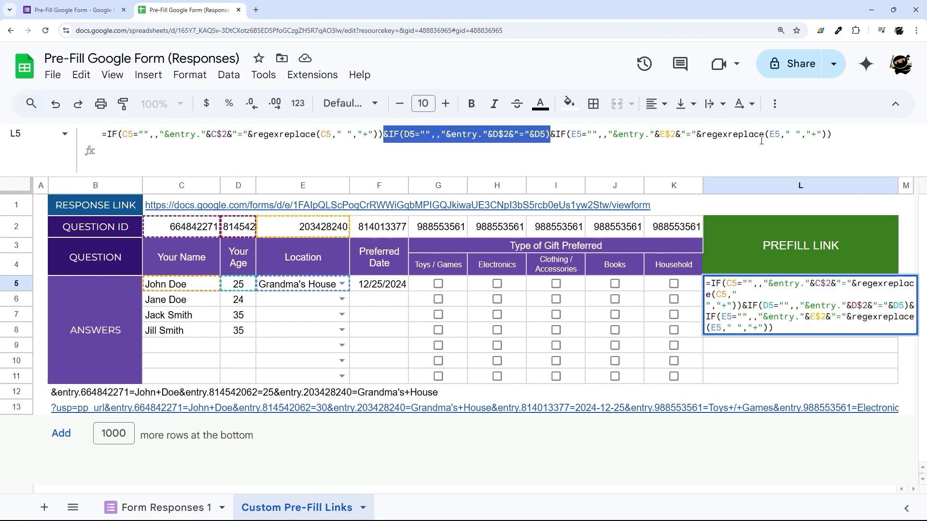
{"action": "key", "text": "ctrl+c"}
{"action": "key", "text": "End"}
{"action": "key", "text": "ctrl+v"}
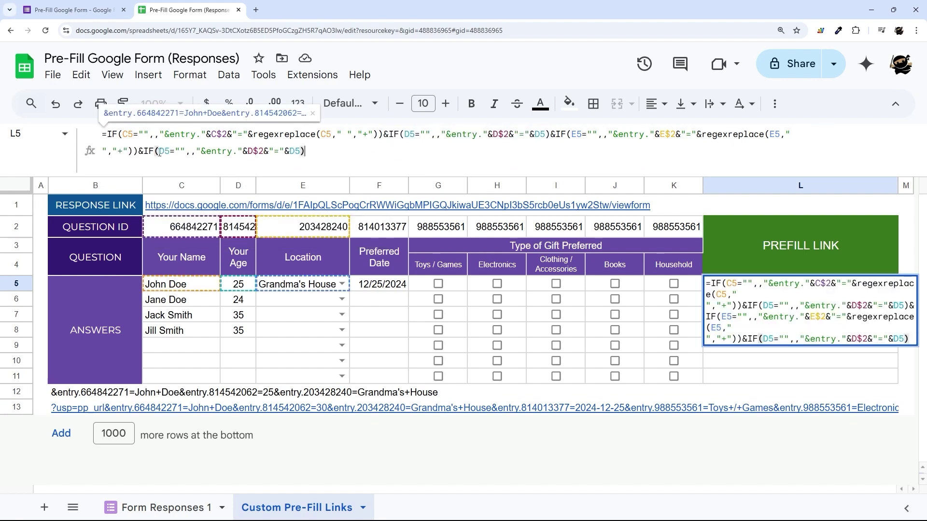
Change the pasted IF block's references to F5, F$2 and F5, enter the formula, and check the date segment in row 12.
{"action": "left_click", "coordinate": [164, 151]}
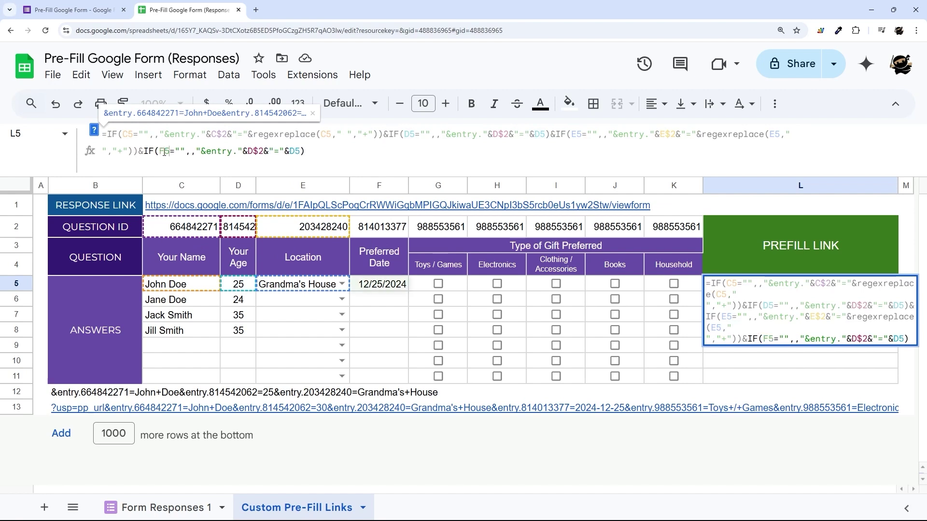
{"action": "key", "text": "BackSpace"}
{"action": "type", "text": "F"}
{"action": "key", "text": "Right"}
{"action": "key", "text": "Right"}
{"action": "key", "text": "Right"}
{"action": "key", "text": "Right"}
{"action": "key", "text": "Right"}
{"action": "key", "text": "Right"}
{"action": "key", "text": "Right"}
{"action": "key", "text": "Right"}
{"action": "key", "text": "Right"}
{"action": "key", "text": "Right"}
{"action": "key", "text": "Right"}
{"action": "key", "text": "Right"}
{"action": "key", "text": "Right"}
{"action": "key", "text": "Right"}
{"action": "key", "text": "Right"}
{"action": "key", "text": "Right"}
{"action": "key", "text": "Delete"}
{"action": "type", "text": "F"}
{"action": "key", "text": "Right"}
{"action": "key", "text": "Right"}
{"action": "key", "text": "Right"}
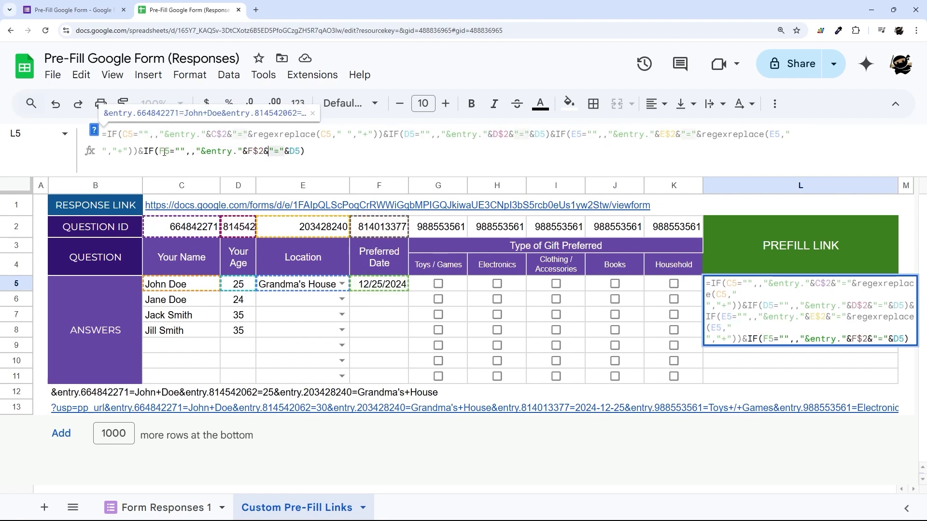
{"action": "key", "text": "Right"}
{"action": "key", "text": "Delete"}
{"action": "type", "text": "F"}
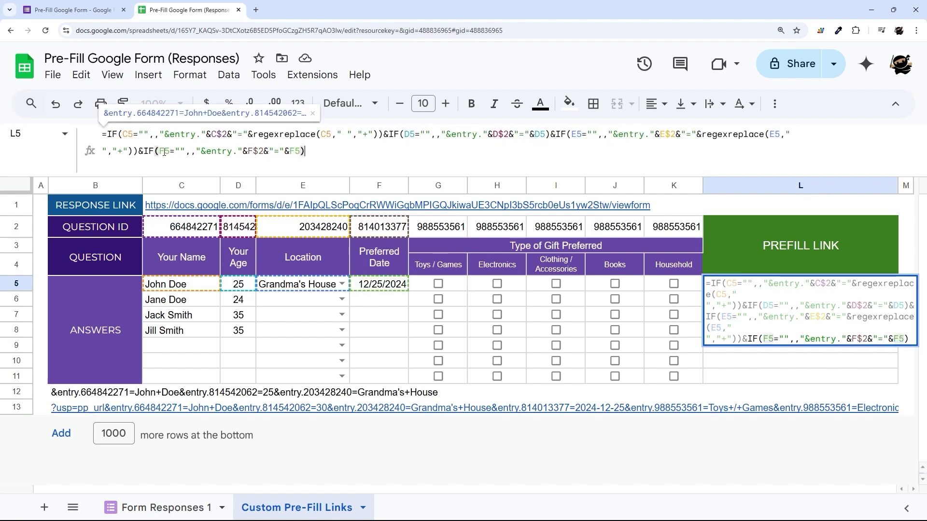
{"action": "key", "text": "Return"}
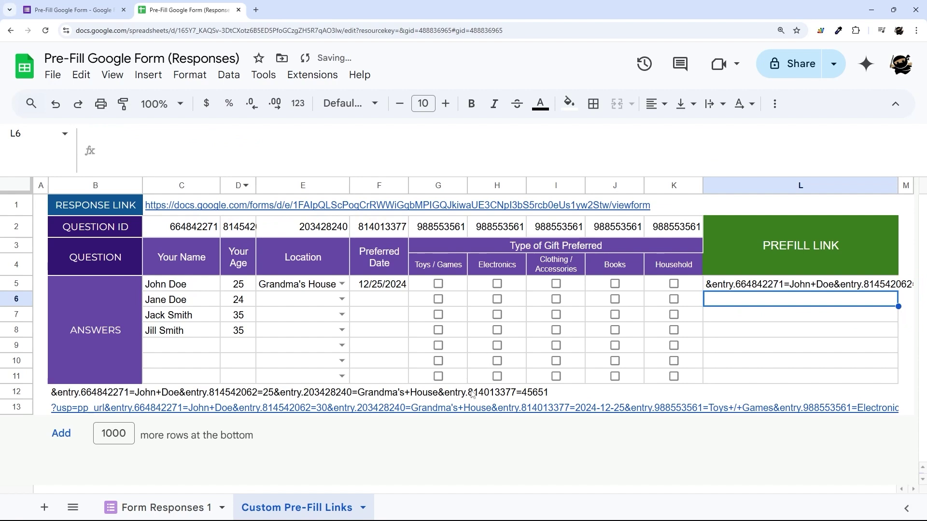
{"action": "left_click", "coordinate": [333, 390]}
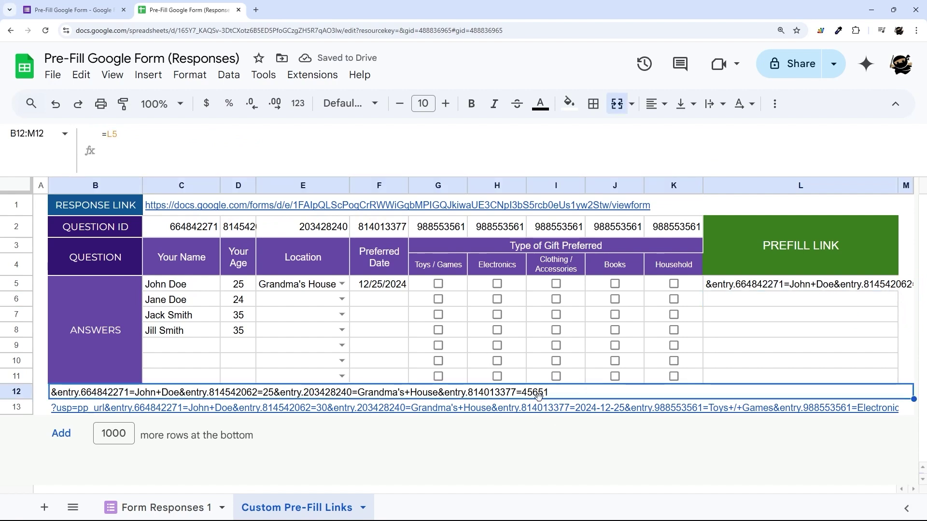
{"action": "mouse_move", "coordinate": [537, 394]}
Wrap the final F5 reference of the L5 formula in text() with the format "yyyy-mm-dd", and check the row 12 output.
{"action": "left_click", "coordinate": [799, 284]}
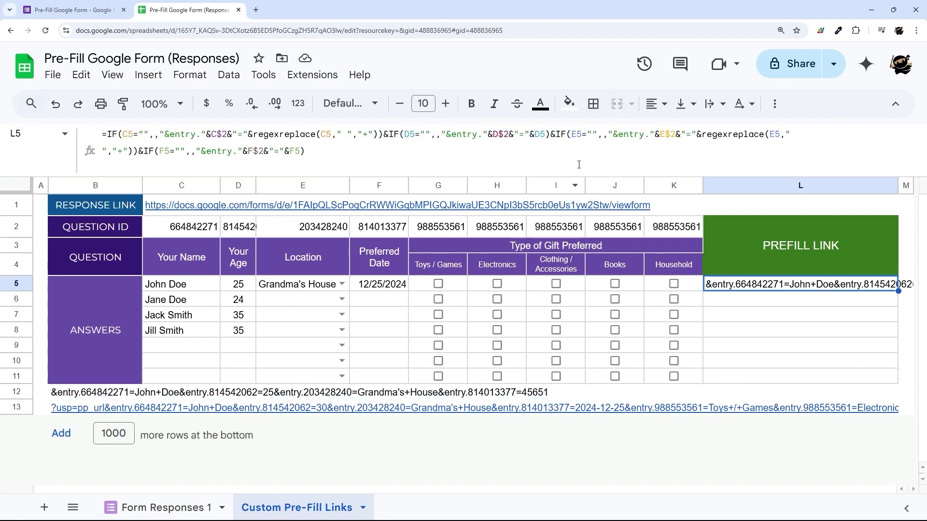
{"action": "left_click", "coordinate": [291, 153]}
{"action": "type", "text": "text("}
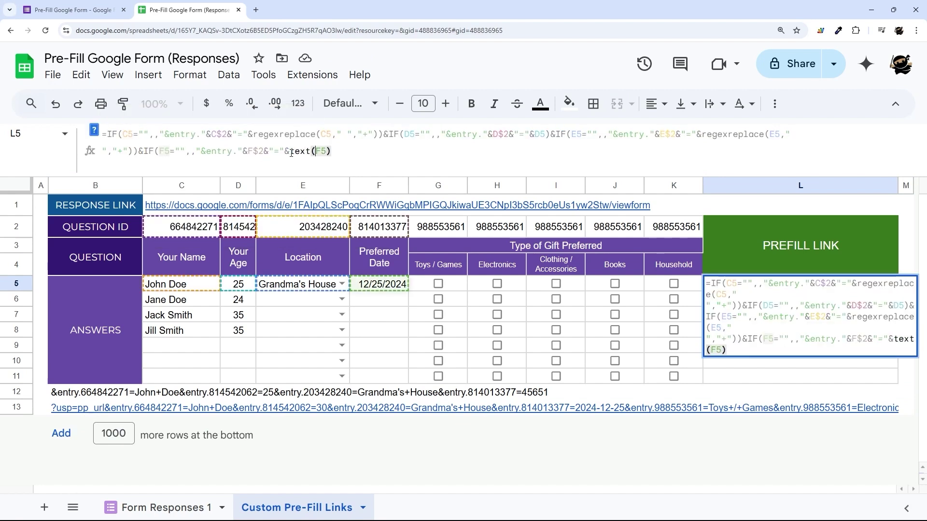
{"action": "key", "text": "Right"}
{"action": "key", "text": "Right"}
{"action": "type", "text": ")"}
{"action": "type", "text": ",\"yyy"}
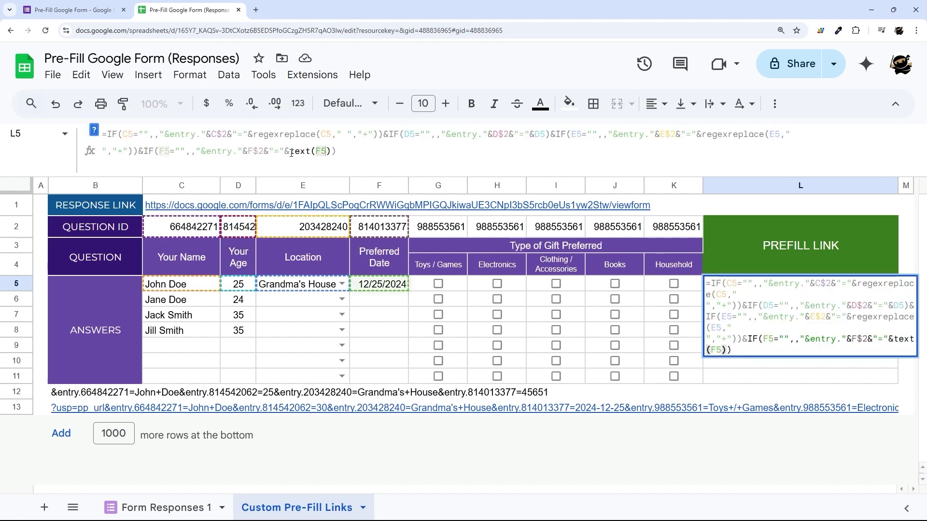
{"action": "type", "text": "-"}
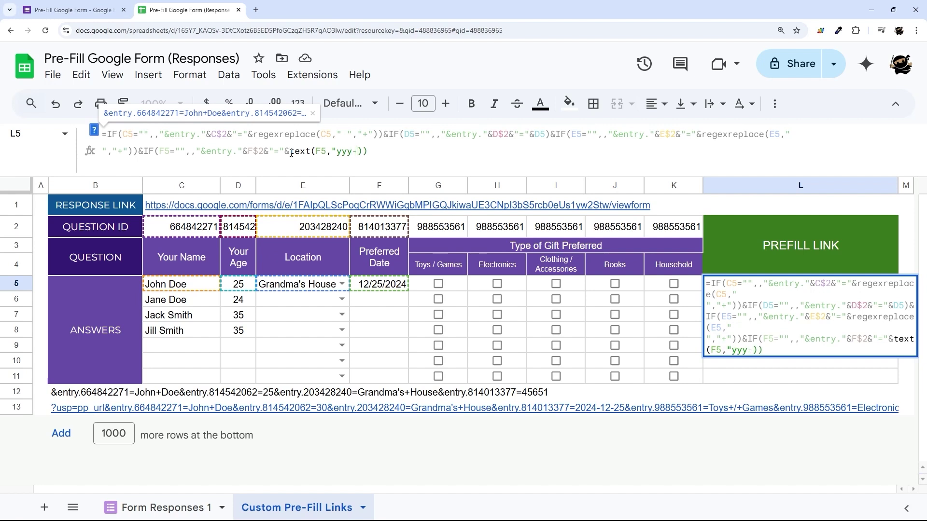
{"action": "key", "text": "BackSpace"}
{"action": "type", "text": "y-mm-dd\""}
{"action": "key", "text": "Right"}
{"action": "key", "text": "Right"}
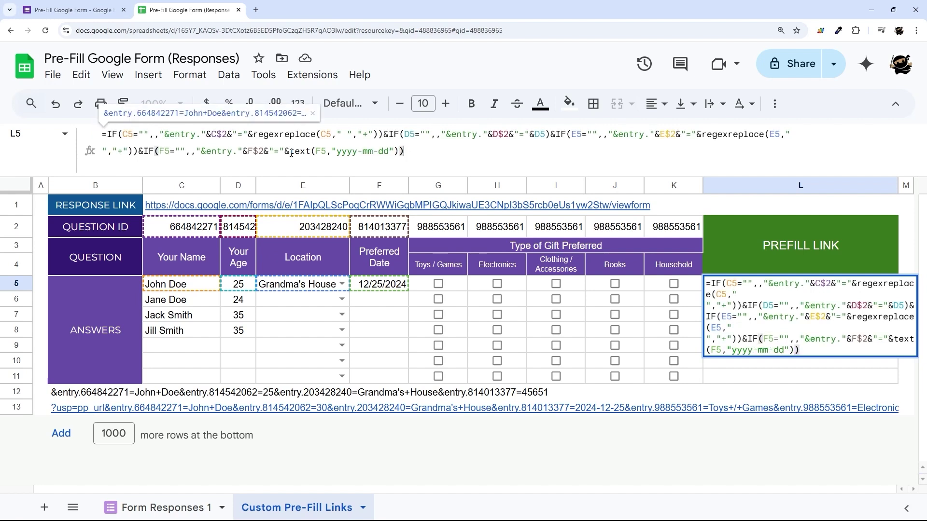
{"action": "key", "text": "Return"}
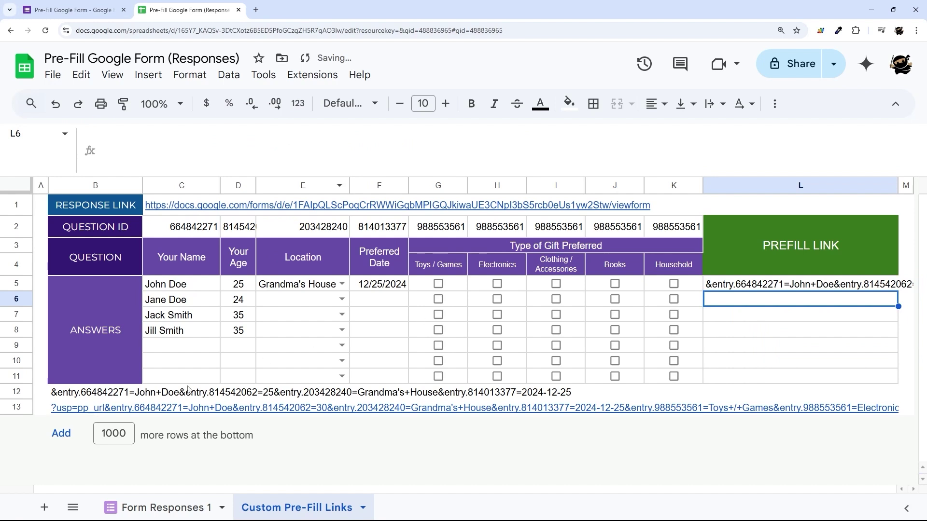
{"action": "left_click", "coordinate": [85, 392]}
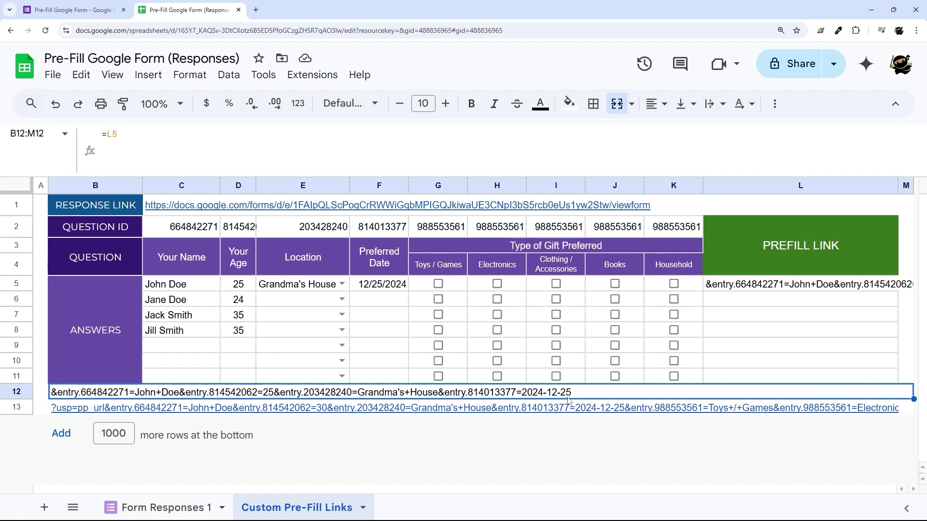
Examine the text function in the L5 formula and expand its help for the number and format arguments.
{"action": "left_click", "coordinate": [761, 279]}
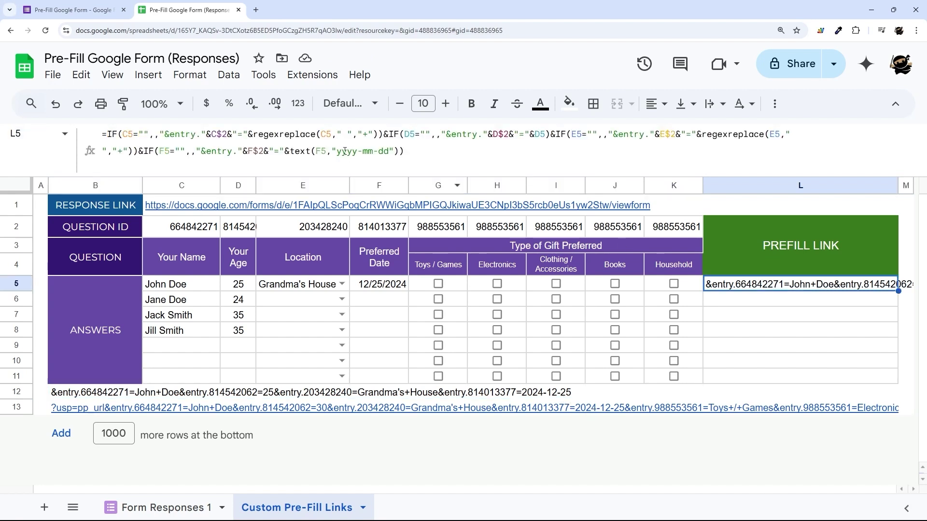
{"action": "left_click", "coordinate": [290, 151]}
{"action": "left_click_drag", "start_coordinate": [289, 152], "coordinate": [338, 151]}
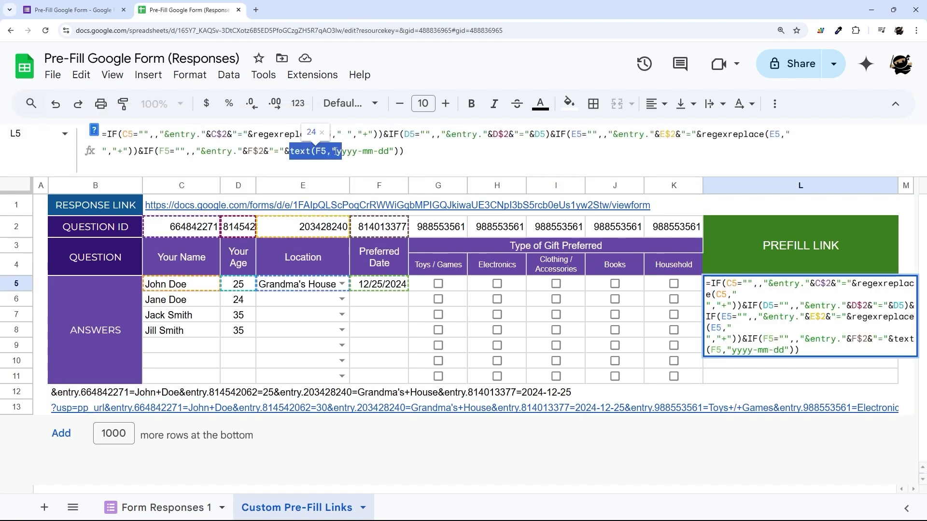
{"action": "left_click", "coordinate": [332, 151]}
{"action": "left_click", "coordinate": [94, 133]}
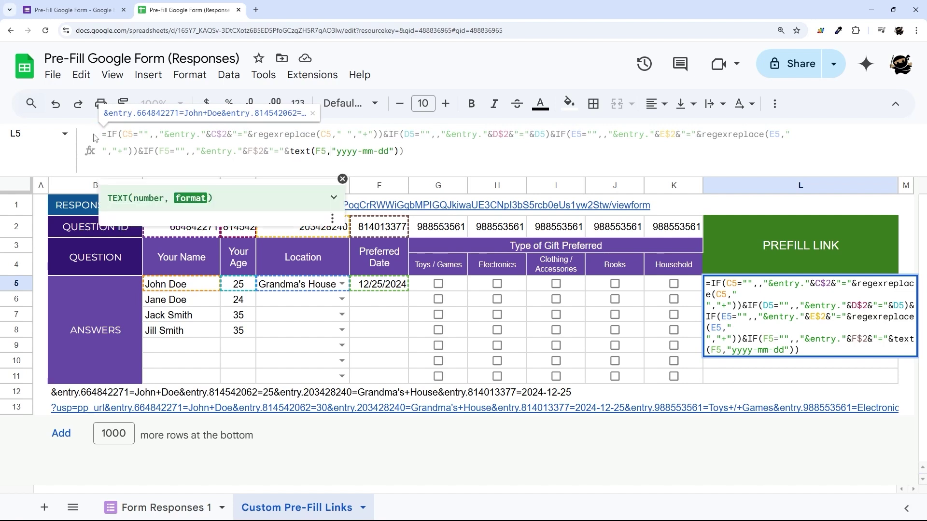
{"action": "left_click", "coordinate": [334, 198]}
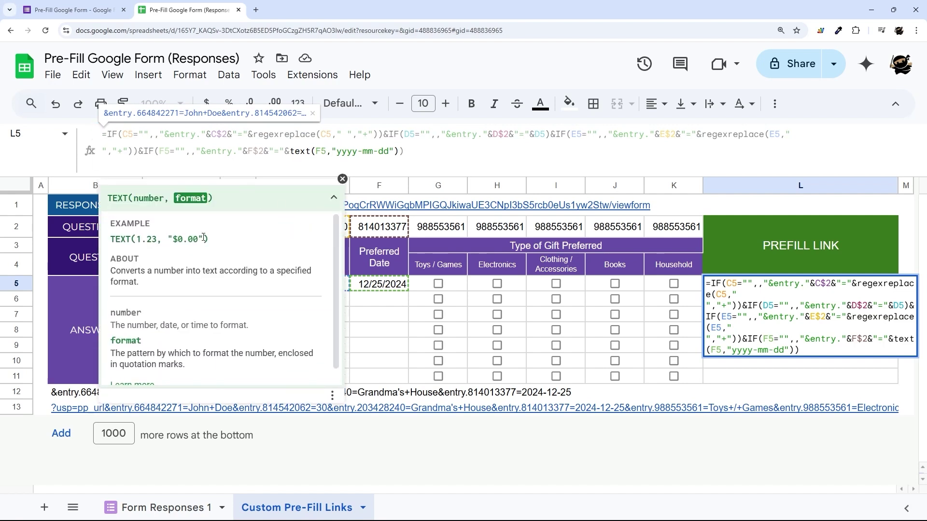
Close the text function help, review the "yyyy-mm-dd" format in the L5 formula, and enter the formula.
{"action": "scroll", "coordinate": [196, 320], "scroll_direction": "down", "scroll_amount": 1}
{"action": "left_click", "coordinate": [343, 179]}
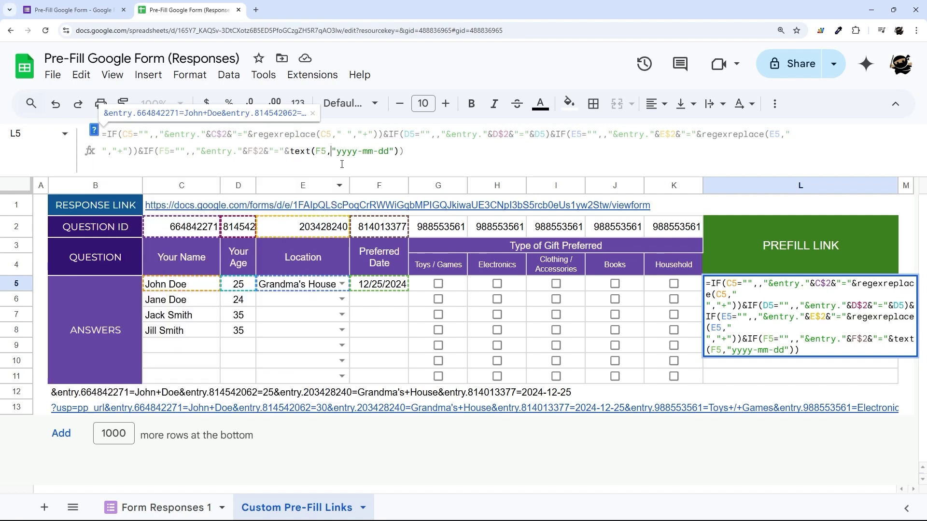
{"action": "left_click_drag", "start_coordinate": [338, 151], "coordinate": [390, 151]}
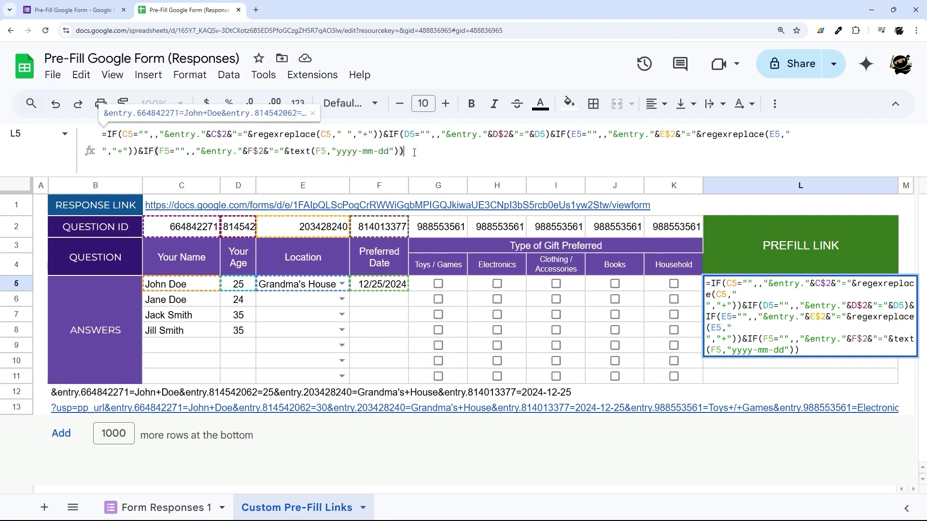
{"action": "key", "text": "Return"}
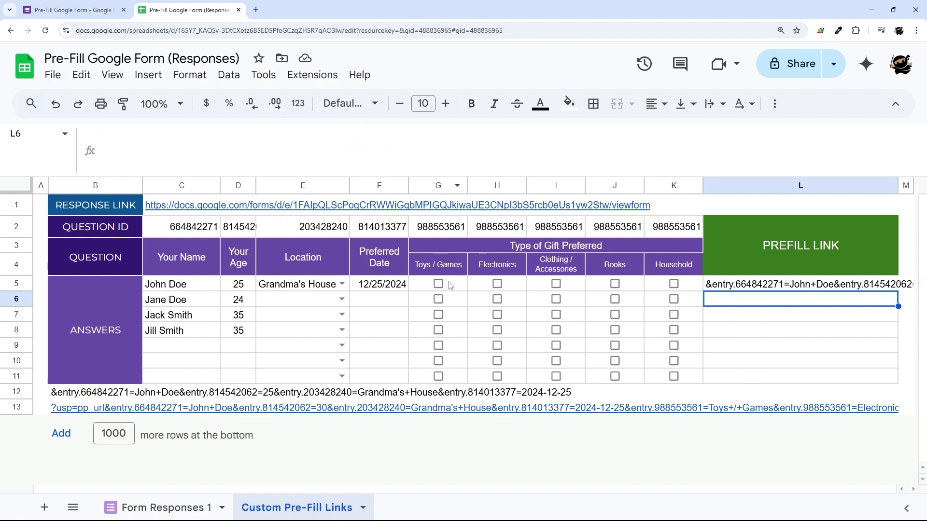
Compare the row 5 gift checkboxes and the E5 location choices with the Location and Type of Gift(s) questions in the form.
{"action": "left_click_drag", "start_coordinate": [462, 287], "coordinate": [662, 292]}
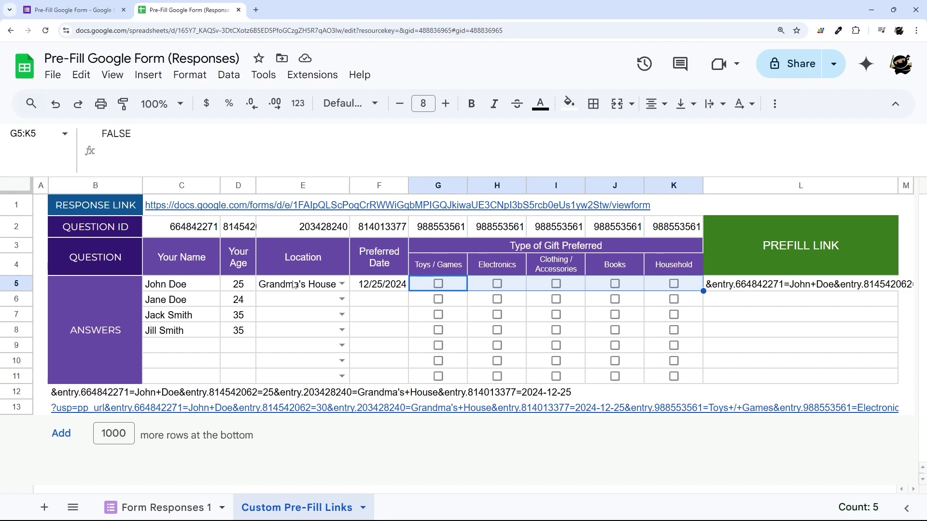
{"action": "left_click", "coordinate": [339, 284]}
{"action": "left_click", "coordinate": [339, 284]}
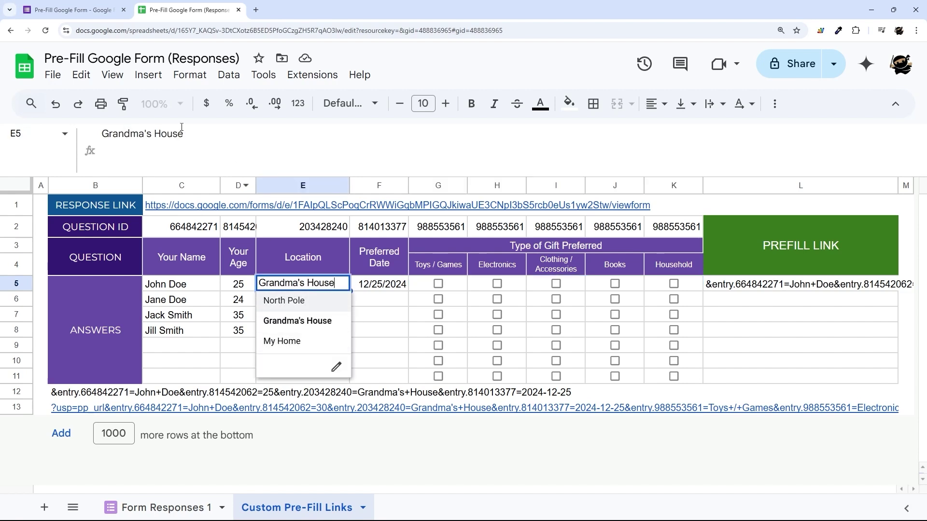
{"action": "key", "text": "ctrl+Page_Up"}
{"action": "scroll", "coordinate": [324, 259], "scroll_direction": "down", "scroll_amount": 6}
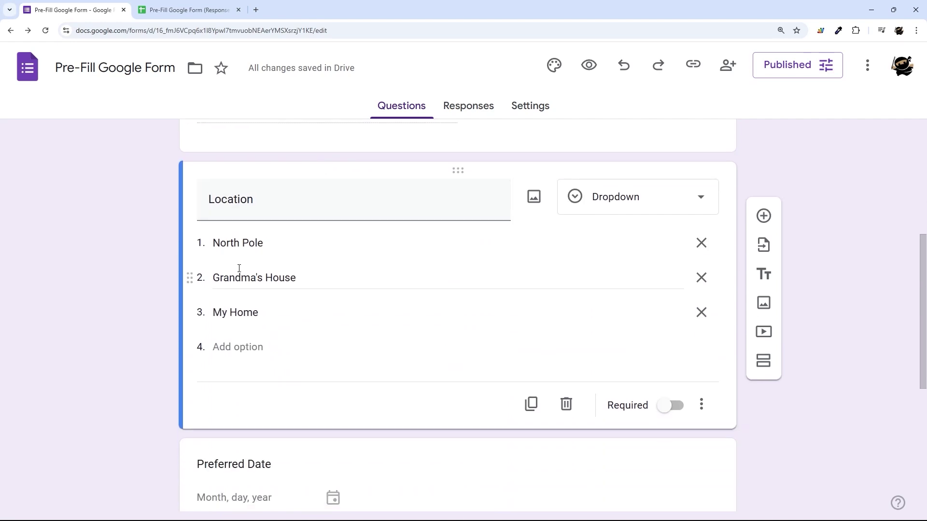
{"action": "scroll", "coordinate": [234, 302], "scroll_direction": "down", "scroll_amount": 4}
{"action": "scroll", "coordinate": [333, 295], "scroll_direction": "down", "scroll_amount": 2}
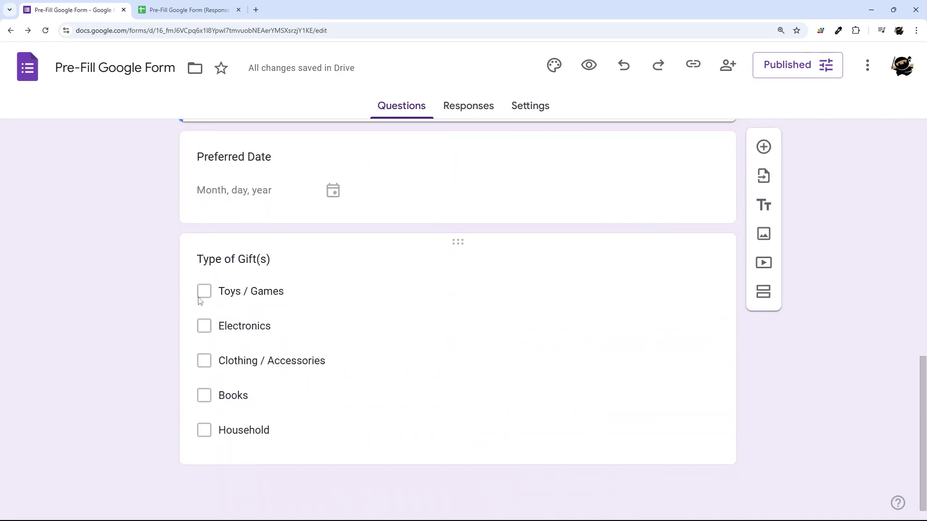
{"action": "left_click", "coordinate": [189, 10]}
Examine the data validation rule of the E5 location dropdown for the multiple selections option, and close it.
{"action": "left_click", "coordinate": [460, 290]}
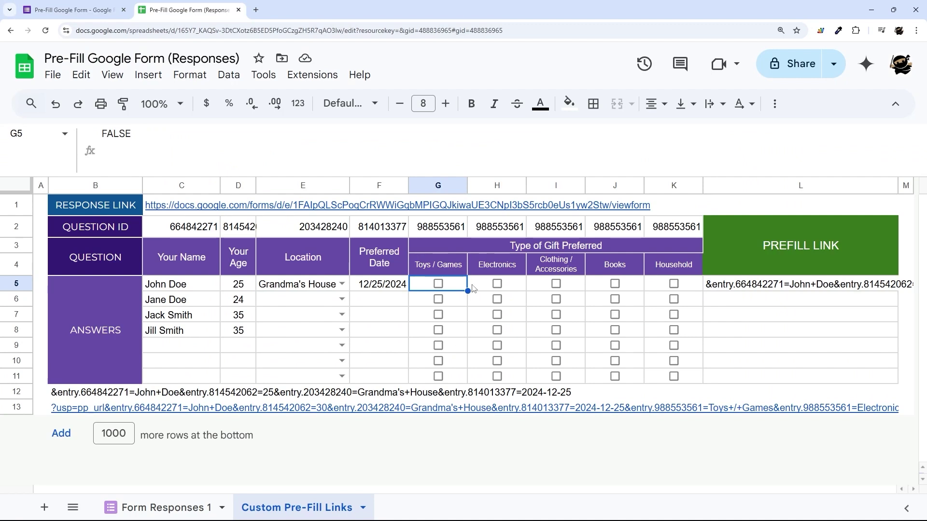
{"action": "right_click", "coordinate": [460, 291]}
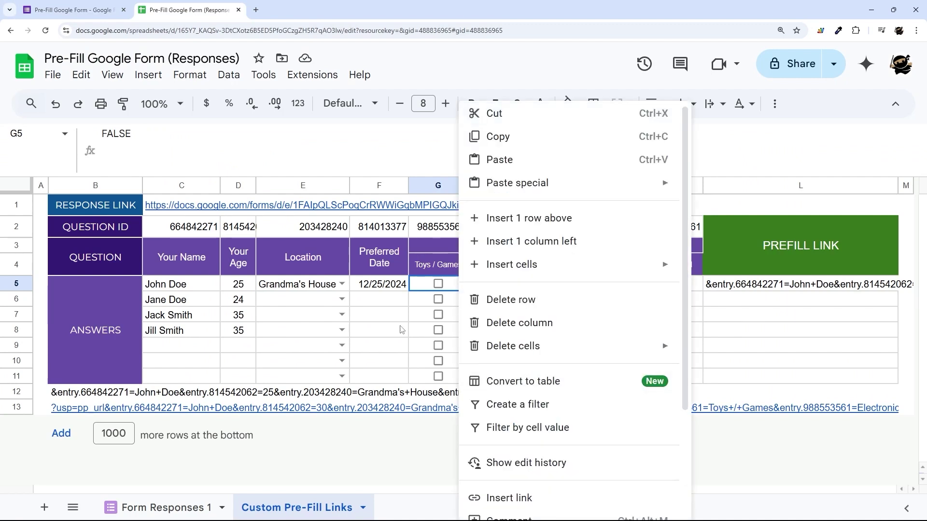
{"action": "left_click", "coordinate": [342, 284]}
{"action": "left_click", "coordinate": [336, 367]}
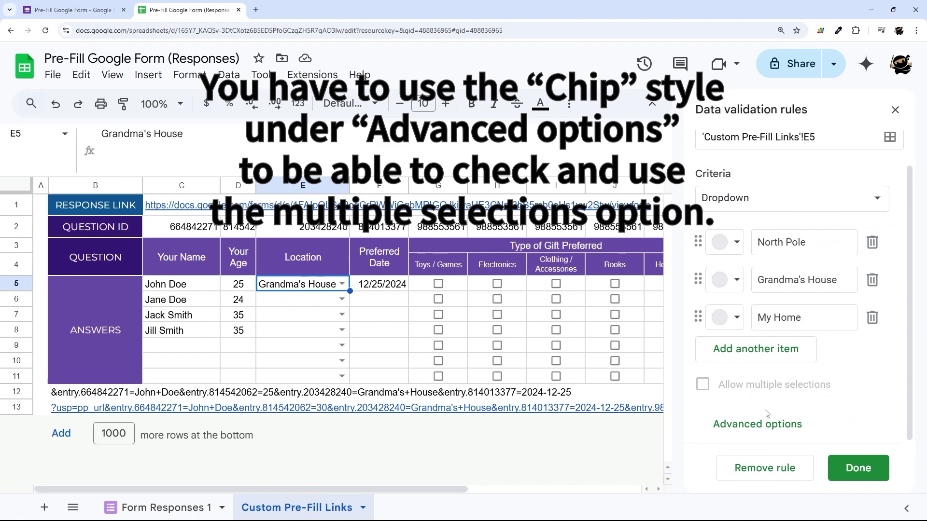
{"action": "left_click", "coordinate": [895, 110]}
Compare the gift headings in G4:K4 and the row 12 output with the form's Type of Gift(s) checkbox options.
{"action": "left_click_drag", "start_coordinate": [453, 268], "coordinate": [662, 376]}
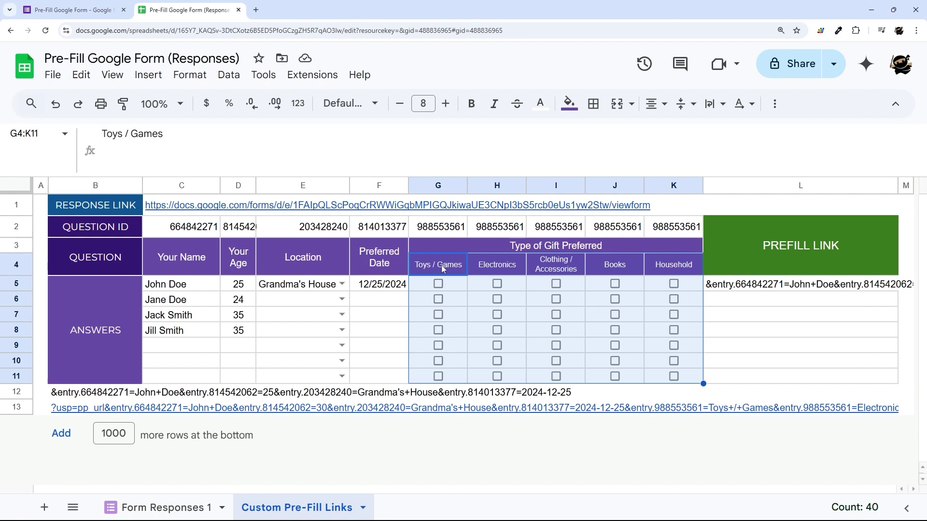
{"action": "left_click_drag", "start_coordinate": [441, 265], "coordinate": [672, 269]}
{"action": "left_click", "coordinate": [736, 285]}
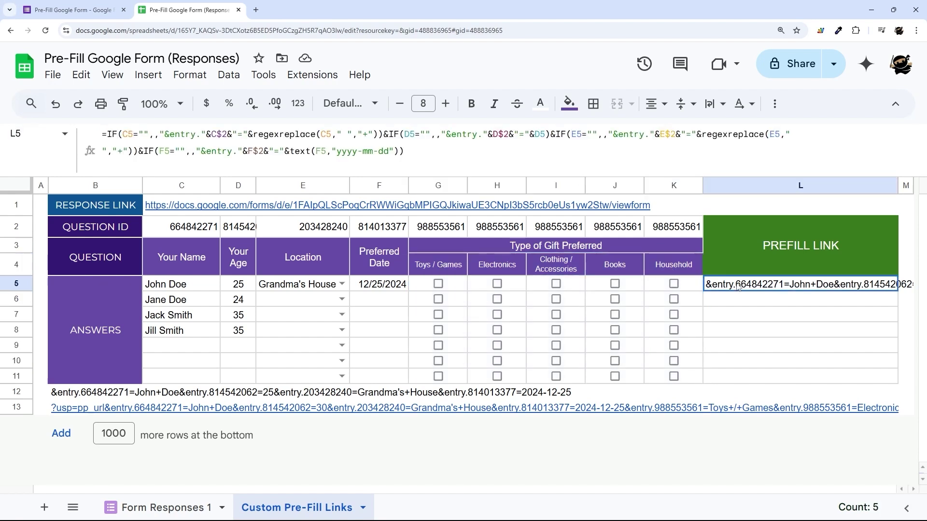
{"action": "left_click", "coordinate": [91, 392]}
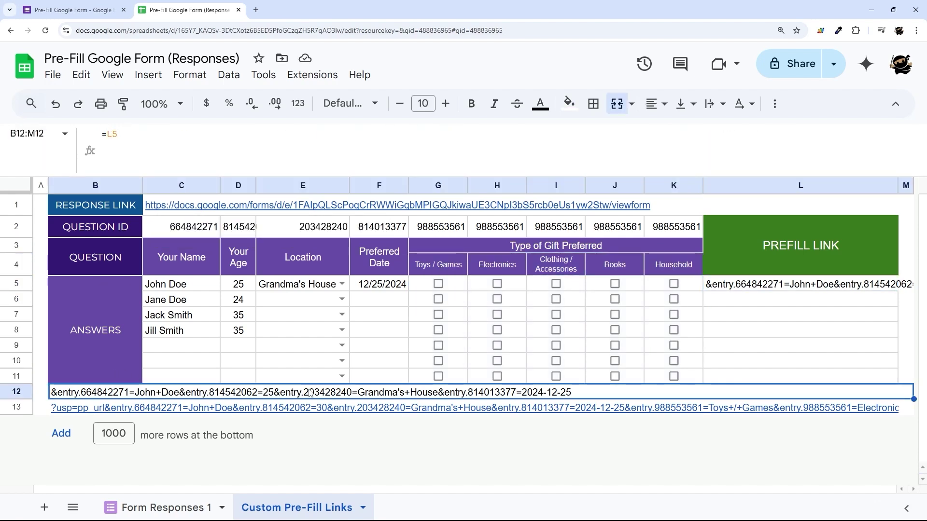
{"action": "left_click", "coordinate": [742, 289]}
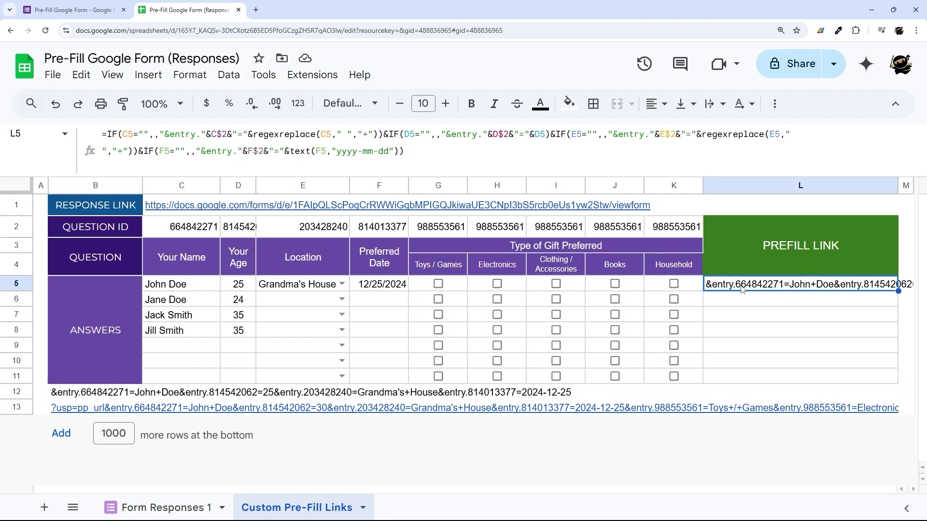
{"action": "left_click_drag", "start_coordinate": [673, 272], "coordinate": [455, 266]}
{"action": "key", "text": "ctrl+Page_Up"}
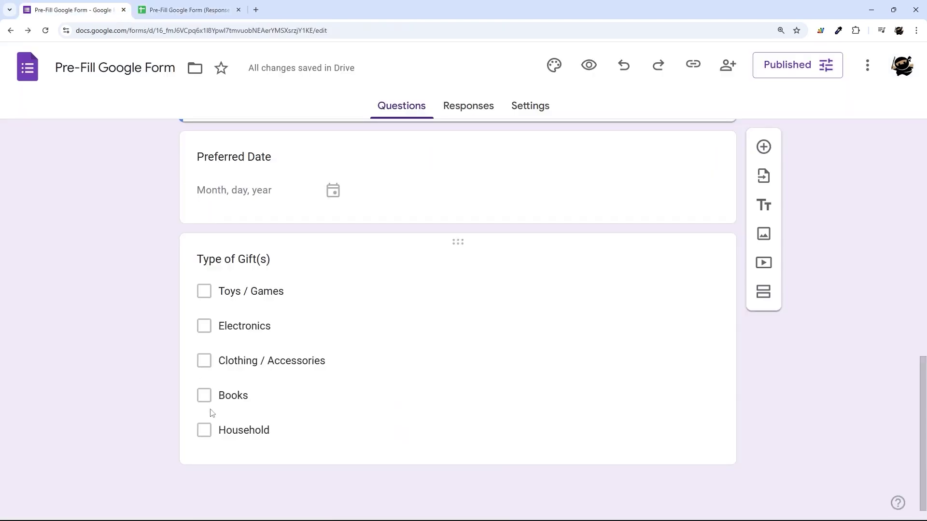
{"action": "left_click", "coordinate": [156, 13]}
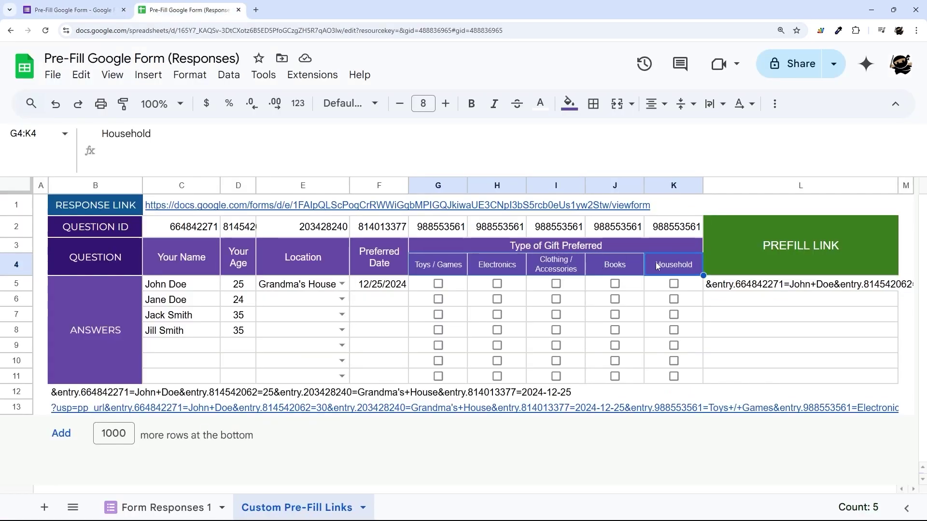
Append another copy of the age IF block, including its leading &, after the date segment of the L5 formula.
{"action": "left_click", "coordinate": [763, 284]}
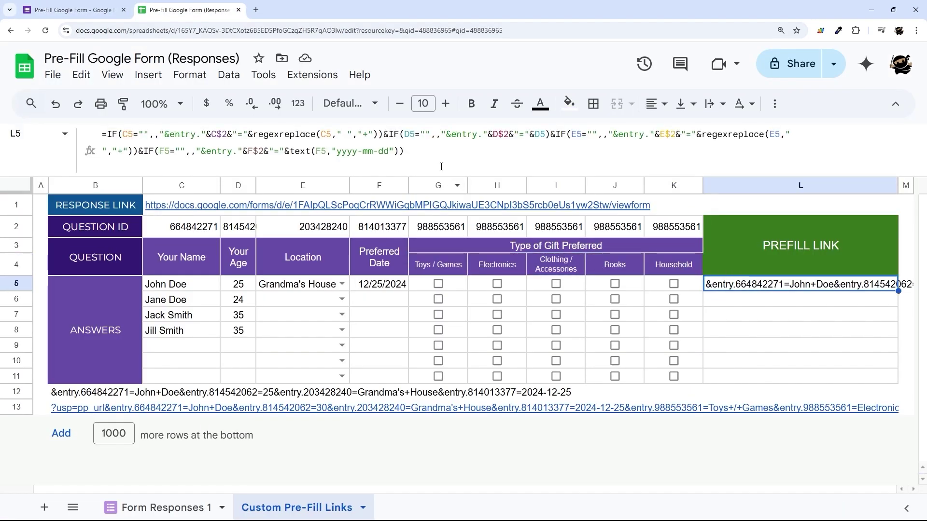
{"action": "left_click_drag", "start_coordinate": [138, 151], "coordinate": [550, 134]}
{"action": "left_click", "coordinate": [421, 152]}
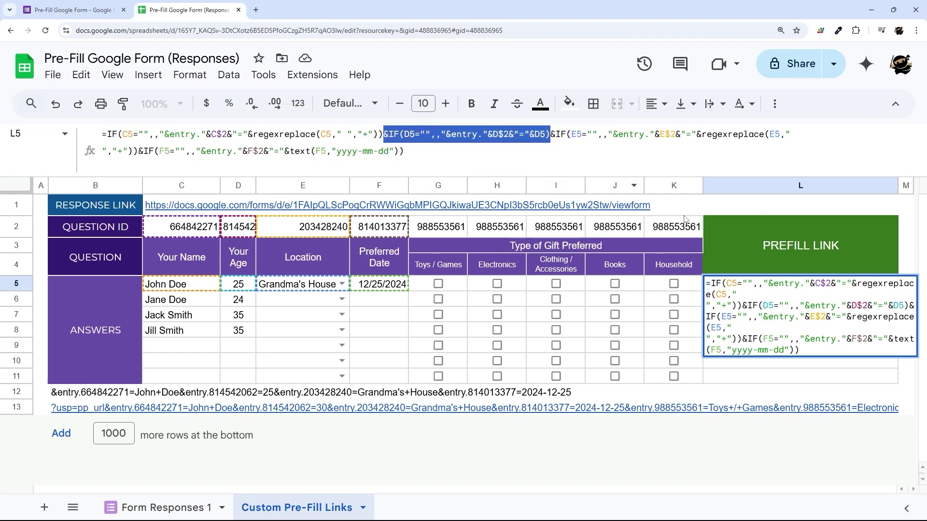
{"action": "key", "text": "ctrl+c"}
{"action": "left_click", "coordinate": [431, 151]}
{"action": "key", "text": "ctrl+v"}
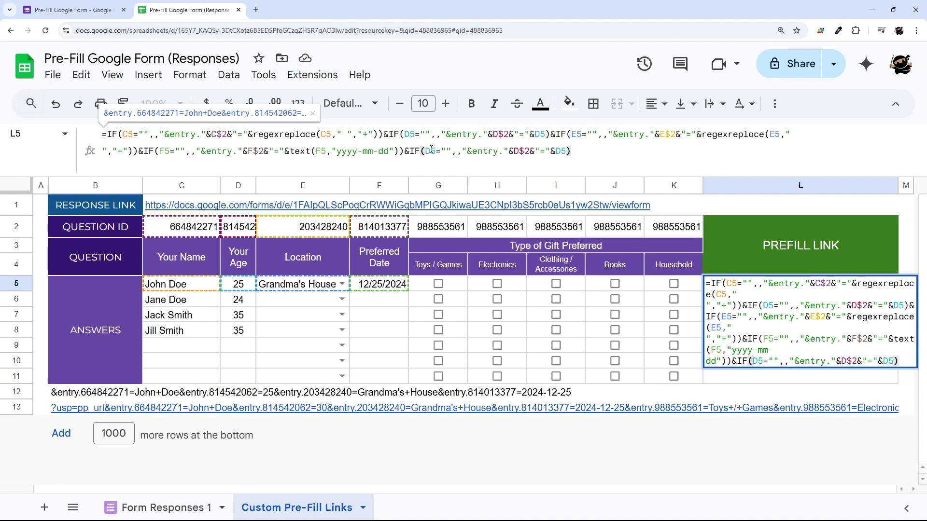
Change the condition of the appended IF block in L5 to G5=true.
{"action": "key", "text": "Left"}
{"action": "key", "text": "Left"}
{"action": "key", "text": "Left"}
{"action": "key", "text": "Left"}
{"action": "key", "text": "Left"}
{"action": "key", "text": "Left"}
{"action": "key", "text": "Left"}
{"action": "key", "text": "Left"}
{"action": "key", "text": "Left"}
{"action": "key", "text": "Left"}
{"action": "key", "text": "Left"}
{"action": "key", "text": "Left"}
{"action": "key", "text": "Left"}
{"action": "key", "text": "Left"}
{"action": "key", "text": "Left"}
{"action": "key", "text": "Left"}
{"action": "key", "text": "Left"}
{"action": "key", "text": "Left"}
{"action": "key", "text": "Left"}
{"action": "key", "text": "Left"}
{"action": "key", "text": "BackSpace"}
{"action": "key", "text": "BackSpace"}
{"action": "key", "text": "BackSpace"}
{"action": "type", "text": "G5="}
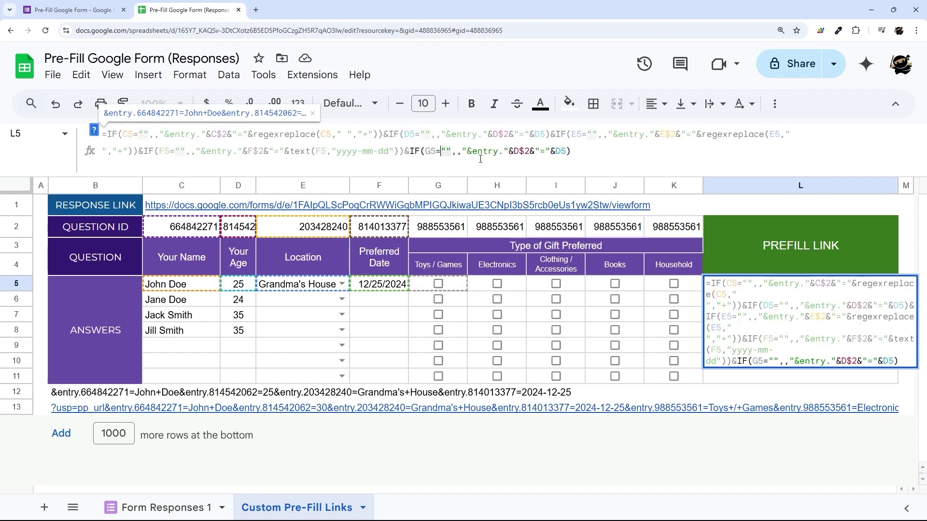
{"action": "type", "text": "true"}
{"action": "key", "text": "Delete"}
{"action": "key", "text": "Delete"}
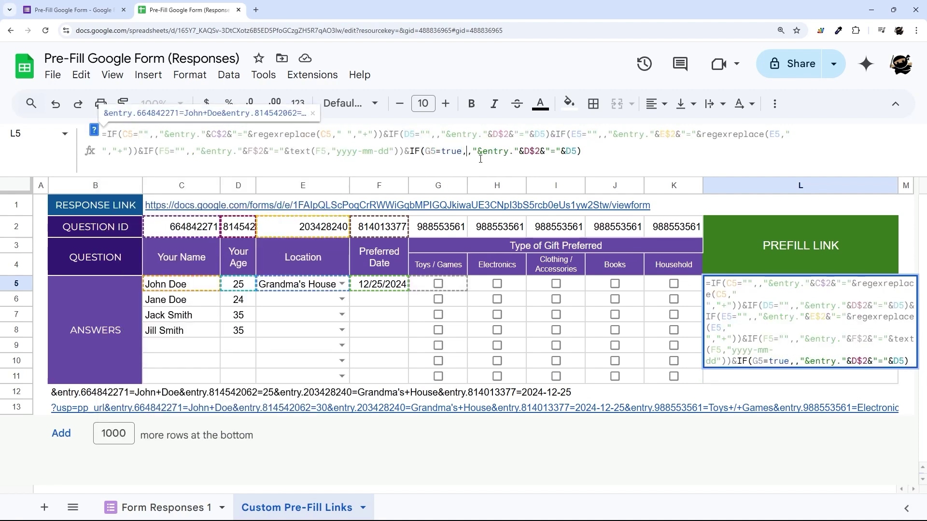
Change the appended block's question ID reference to G$2 and its answer reference to G$4, and enter the formula.
{"action": "key", "text": "Right"}
{"action": "key", "text": "Right"}
{"action": "key", "text": "Right"}
{"action": "key", "text": "Right"}
{"action": "key", "text": "Right"}
{"action": "key", "text": "Right"}
{"action": "key", "text": "Right"}
{"action": "key", "text": "Right"}
{"action": "key", "text": "Right"}
{"action": "key", "text": "Right"}
{"action": "key", "text": "Right"}
{"action": "key", "text": "Right"}
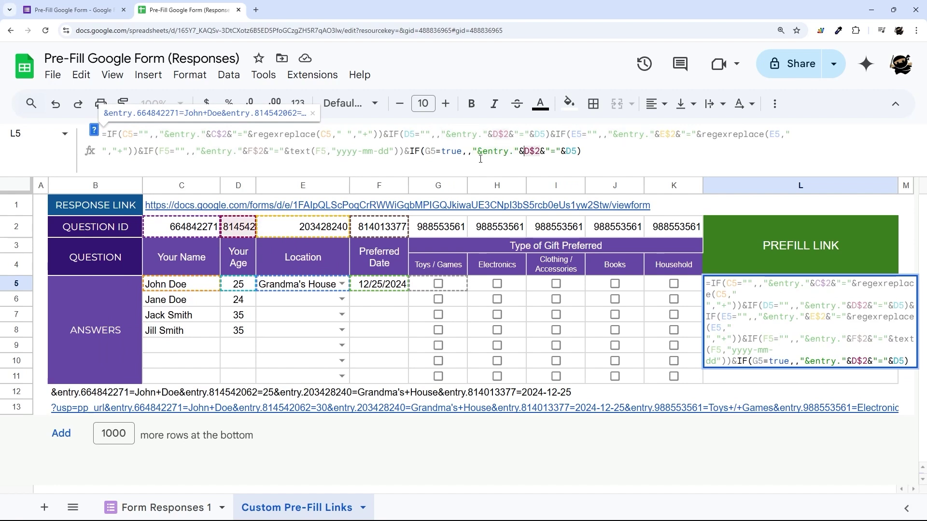
{"action": "key", "text": "Delete"}
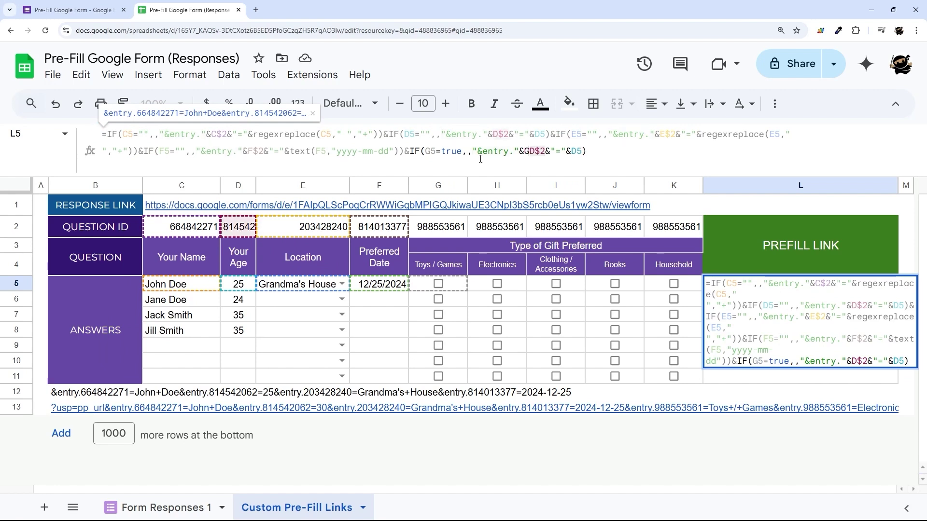
{"action": "type", "text": "G"}
{"action": "key", "text": "Right"}
{"action": "key", "text": "Right"}
{"action": "key", "text": "Right"}
{"action": "key", "text": "Right"}
{"action": "key", "text": "Right"}
{"action": "key", "text": "Right"}
{"action": "key", "text": "Right"}
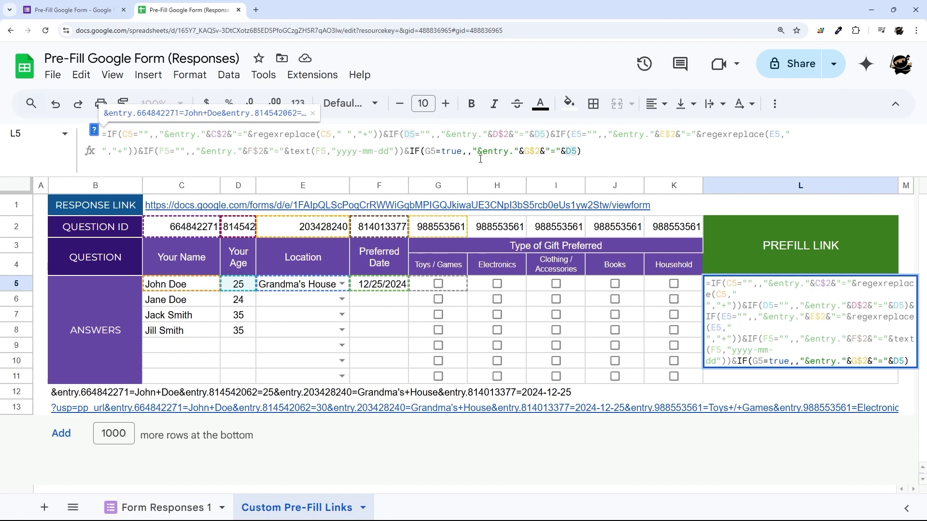
{"action": "key", "text": "Delete"}
{"action": "type", "text": "G"}
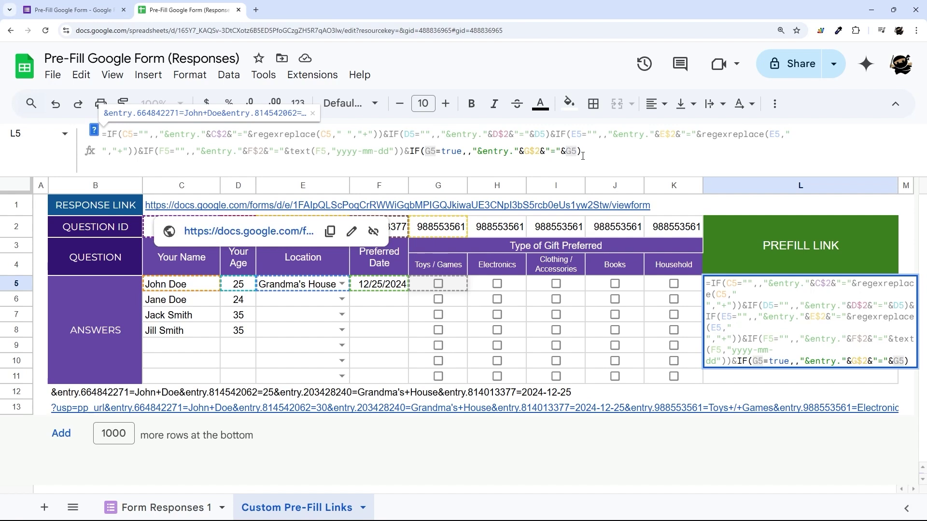
{"action": "key", "text": "BackSpace"}
{"action": "type", "text": "4"}
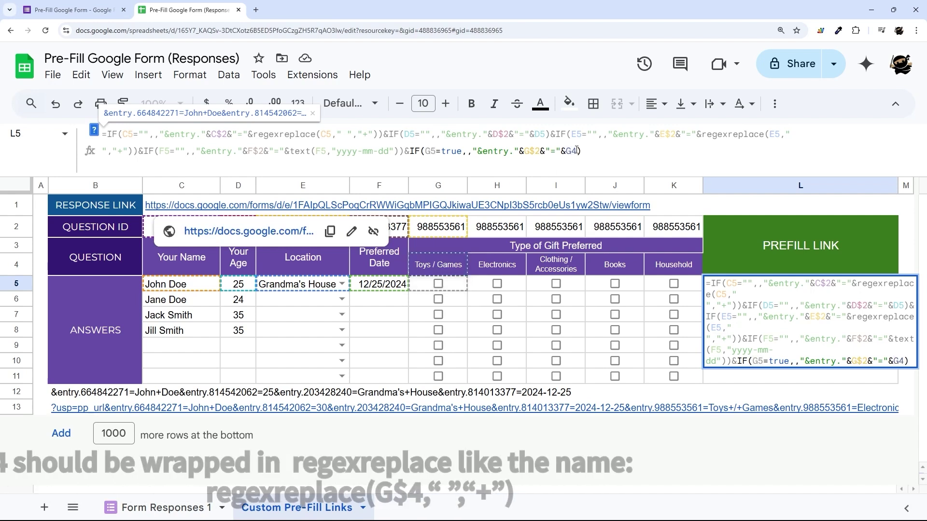
{"action": "left_click", "coordinate": [572, 151]}
{"action": "type", "text": "$"}
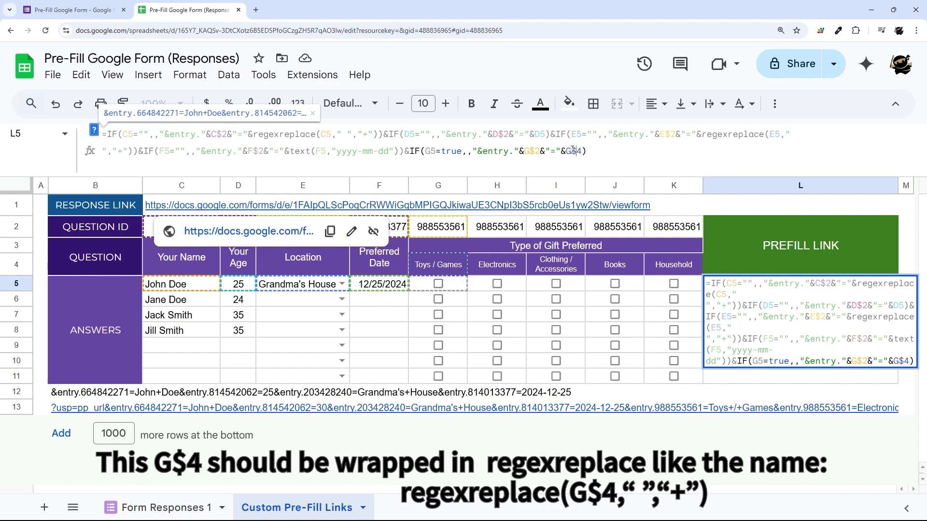
{"action": "mouse_move", "coordinate": [566, 151]}
{"action": "left_mouse_down"}
{"action": "mouse_move", "coordinate": [583, 151]}
{"action": "mouse_move", "coordinate": [567, 151]}
{"action": "left_mouse_up"}
{"action": "left_click", "coordinate": [579, 150]}
{"action": "key", "text": "Return"}
Fill the L5 formula down through L7, inspect the copy in L6, and toggle the Toys / Games checkbox in G5 on and off.
{"action": "left_click", "coordinate": [782, 284]}
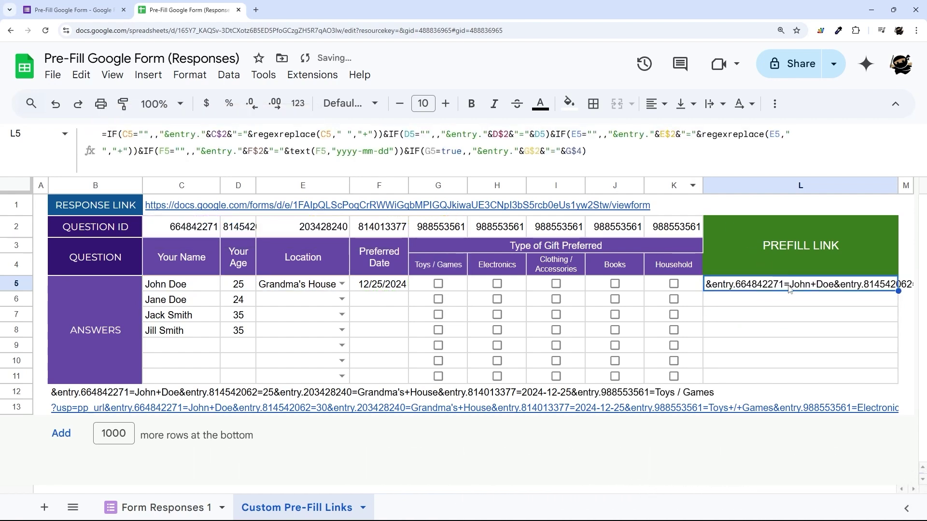
{"action": "left_click_drag", "start_coordinate": [898, 292], "coordinate": [896, 310]}
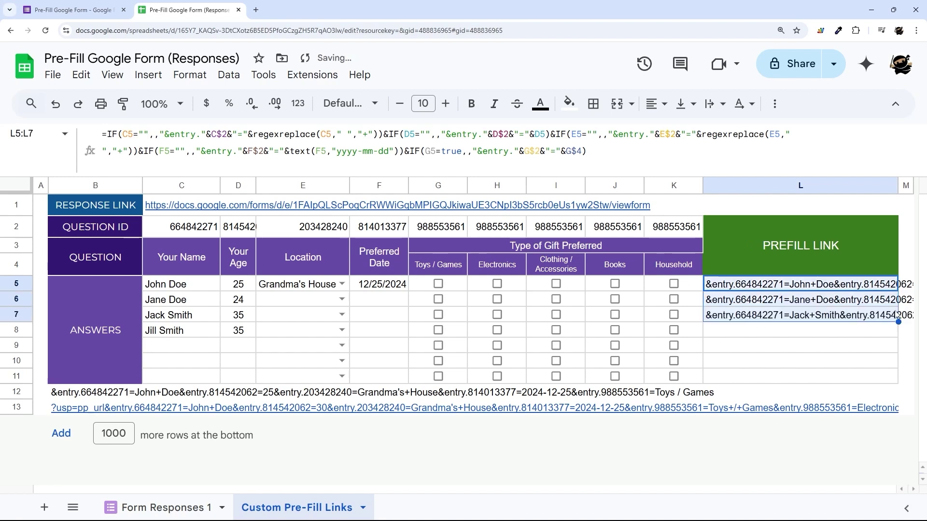
{"action": "left_click", "coordinate": [755, 359]}
{"action": "left_click", "coordinate": [782, 308]}
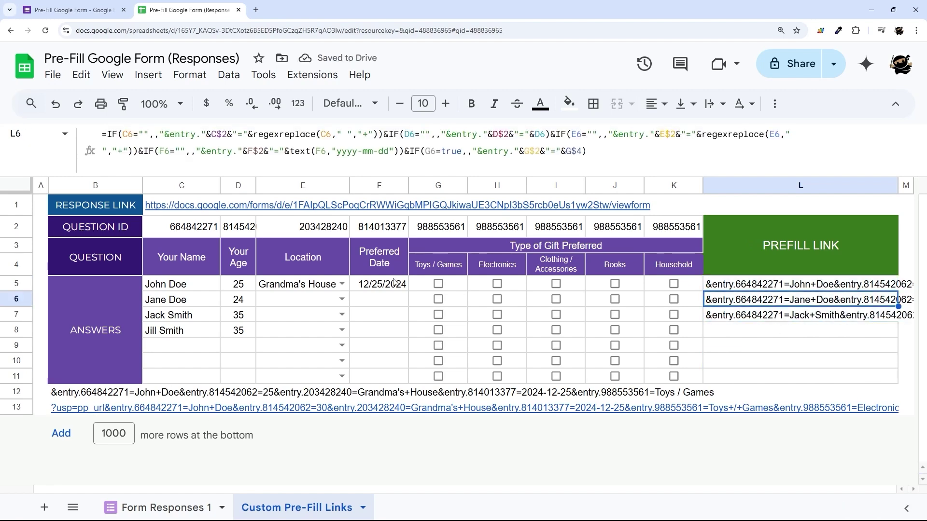
{"action": "left_click", "coordinate": [438, 284]}
{"action": "left_click", "coordinate": [438, 284]}
Change the gift block's condition in the L5 formula to G5=false and enter the formula.
{"action": "left_click", "coordinate": [766, 287]}
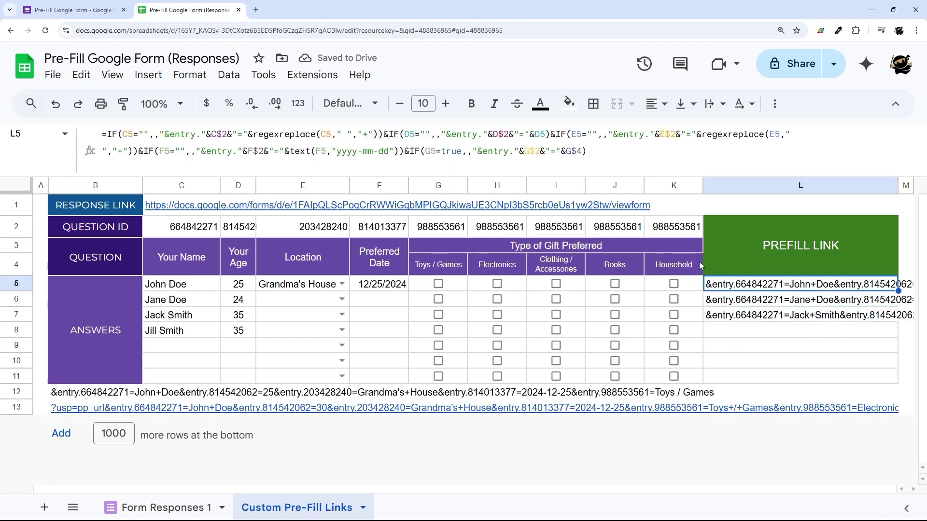
{"action": "double_click", "coordinate": [451, 151]}
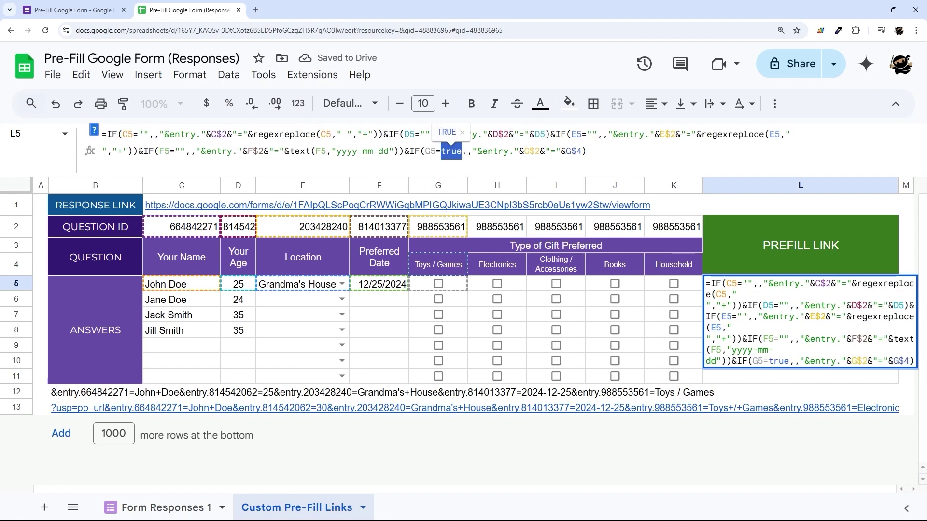
{"action": "type", "text": "false"}
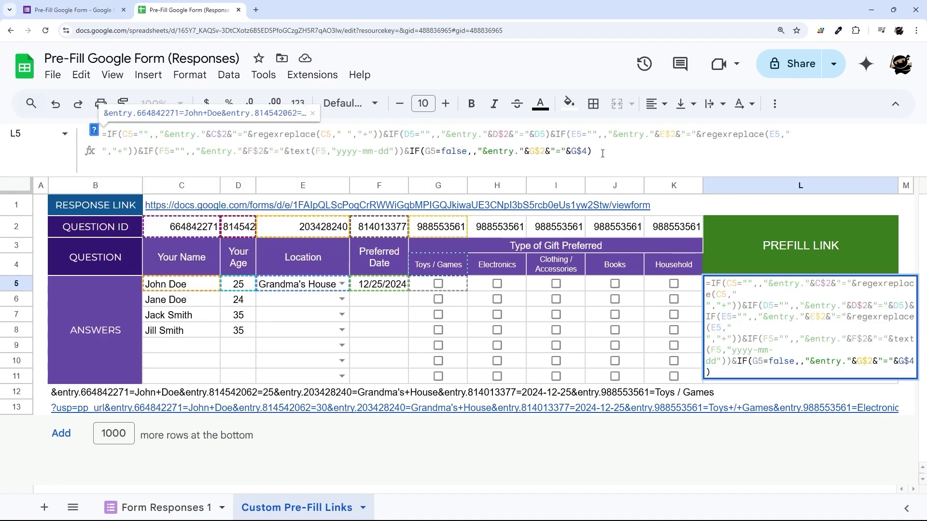
{"action": "key", "text": "Return"}
Fill the L5 formula down through L7 and check the gift segment of the row 12 output.
{"action": "left_click", "coordinate": [756, 285]}
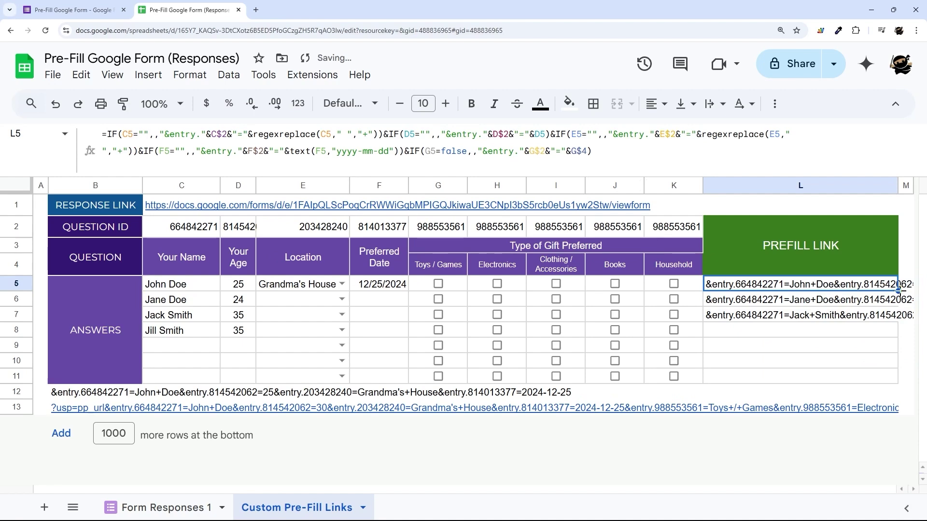
{"action": "left_click_drag", "start_coordinate": [898, 291], "coordinate": [888, 319]}
{"action": "left_click", "coordinate": [530, 392]}
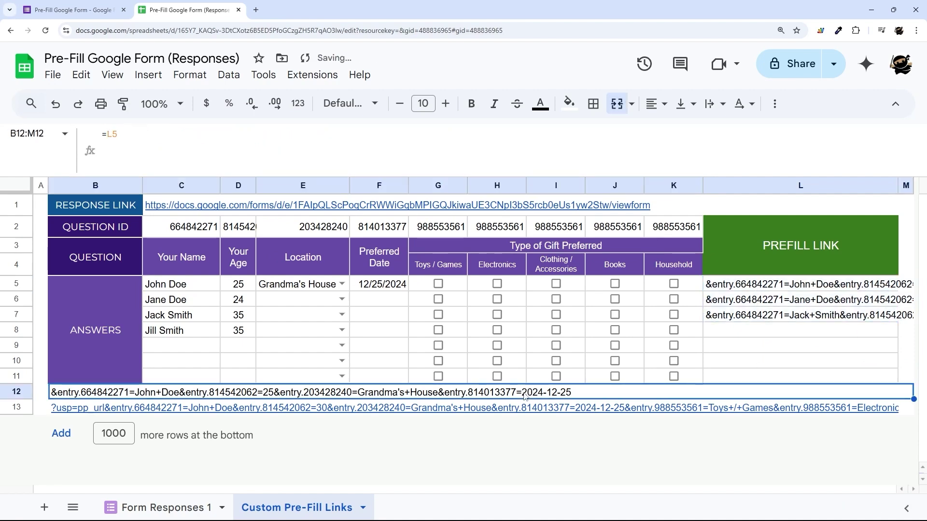
Point the row 12 preview cell to =L6 and toggle the Toys / Games checkbox in G6 on and off.
{"action": "type", "text": "=L6"}
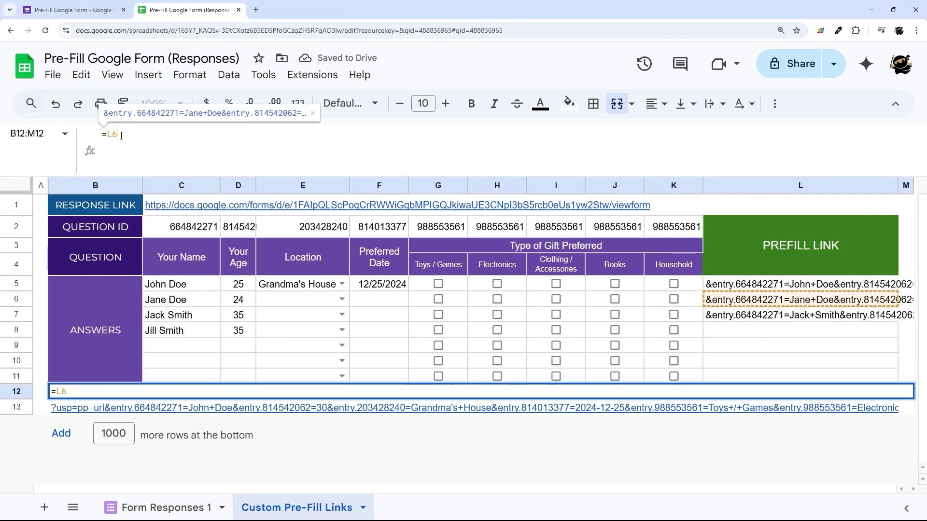
{"action": "key", "text": "Return"}
{"action": "left_click", "coordinate": [124, 391]}
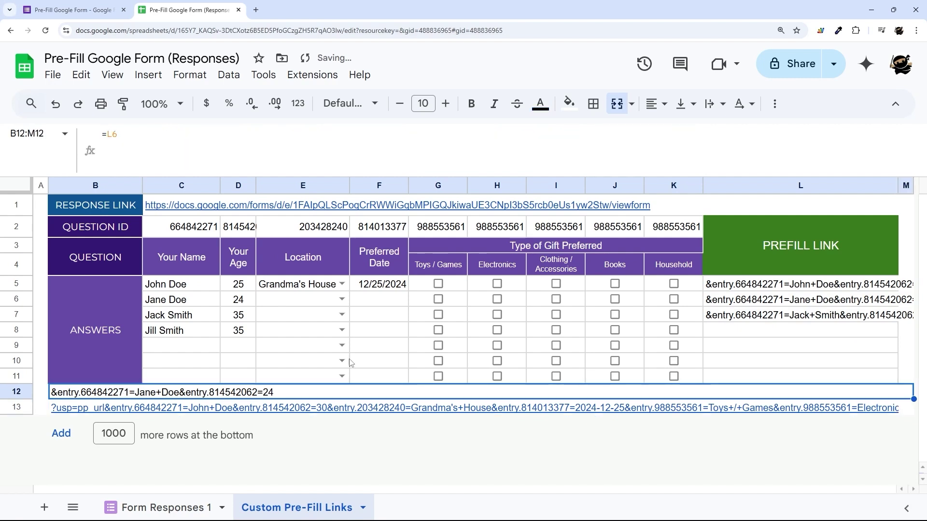
{"action": "left_click", "coordinate": [440, 301]}
{"action": "left_click", "coordinate": [439, 300]}
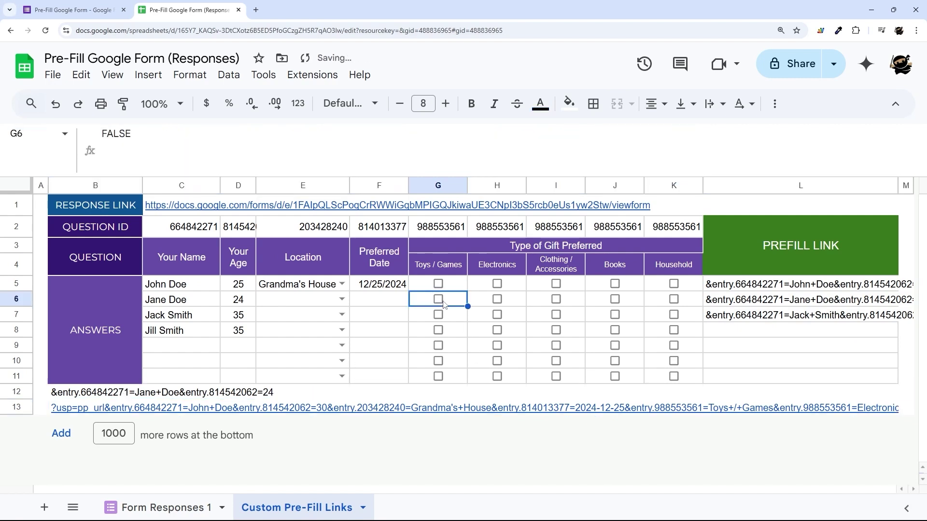
Point the row 12 preview cell back to =L5 and clear the copied formulas from L6:L11.
{"action": "left_click", "coordinate": [84, 388]}
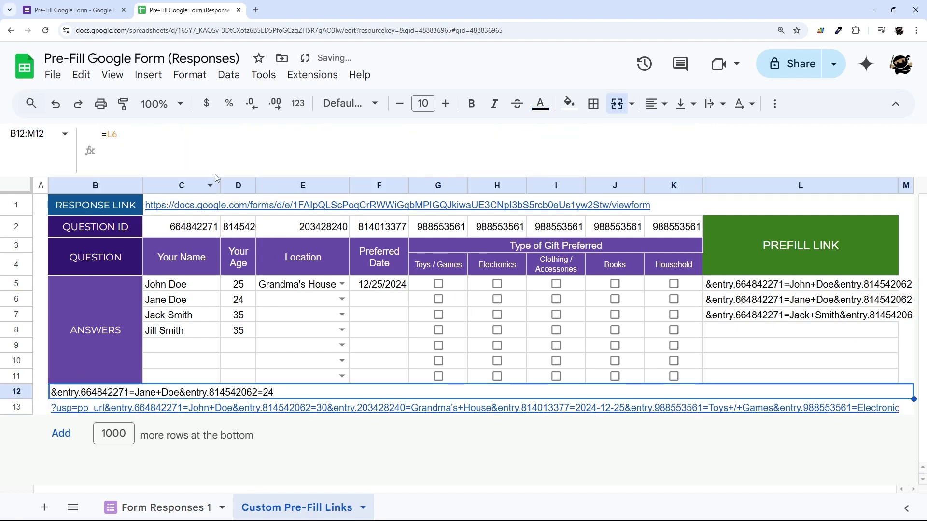
{"action": "type", "text": "=L5"}
{"action": "key", "text": "BackSpace"}
{"action": "type", "text": "5"}
{"action": "key", "text": "Return"}
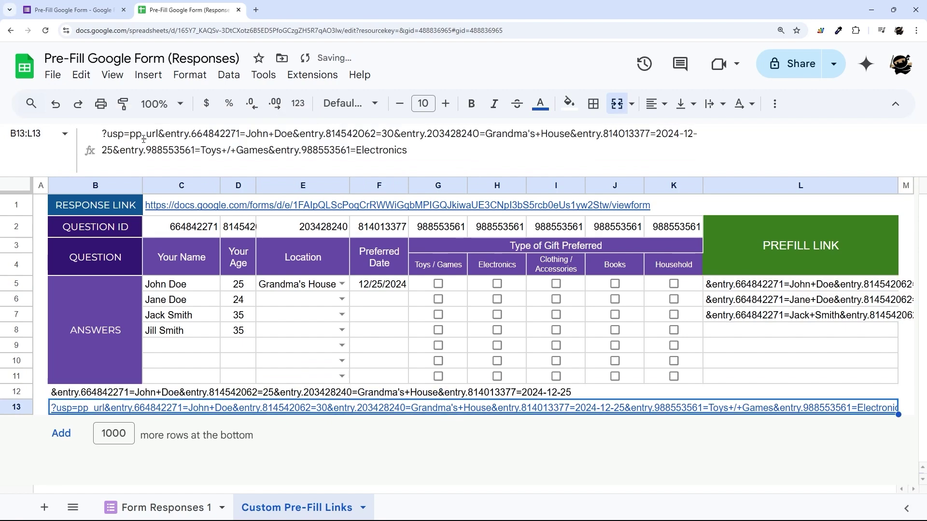
{"action": "left_click_drag", "start_coordinate": [767, 300], "coordinate": [740, 374]}
{"action": "key", "text": "Delete"}
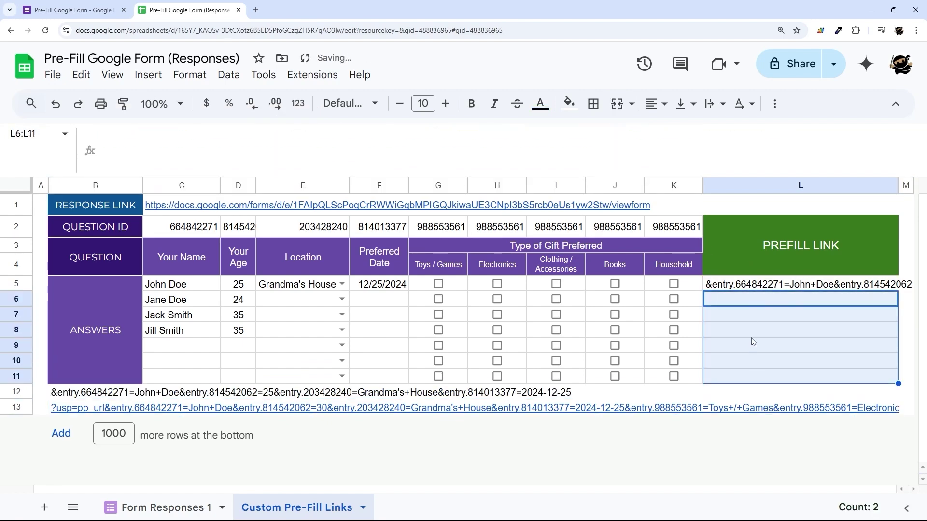
Append a copy of the gift block to the end of the L5 formula with its references changed to H5, H$2 and H$4.
{"action": "left_click", "coordinate": [749, 287]}
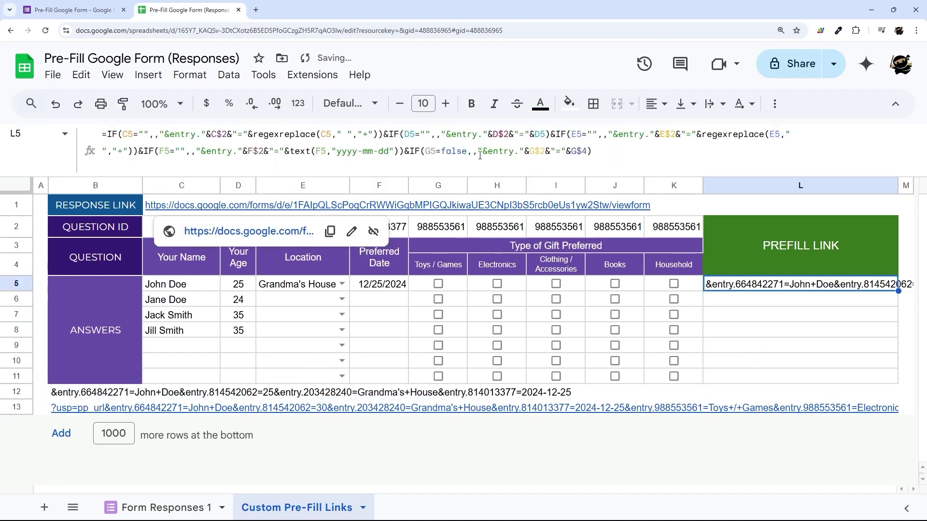
{"action": "left_click_drag", "start_coordinate": [595, 158], "coordinate": [412, 151]}
{"action": "key", "text": "ctrl+c"}
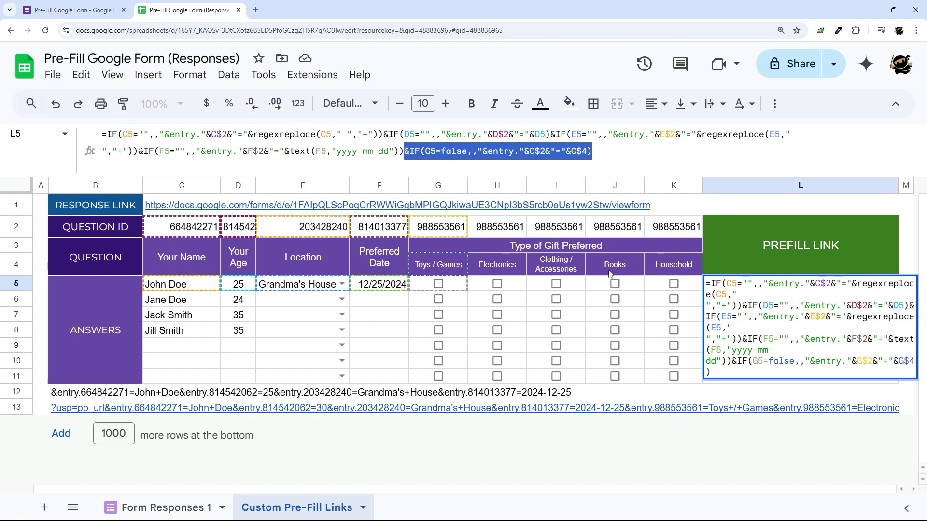
{"action": "left_click", "coordinate": [618, 153]}
{"action": "type", "text": "&IF(H5=false,,\"&entry.\"&H$2&\"=\"&H$4)"}
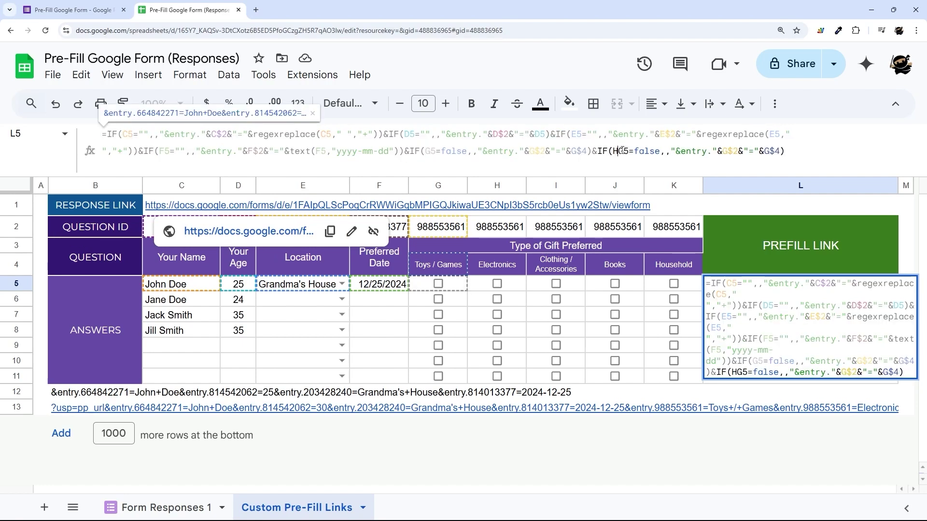
Append three more copies of the G5 gift block to the L5 formula and put every gift block on its own line.
{"action": "key", "text": "ctrl+v"}
{"action": "left_click", "coordinate": [128, 168]}
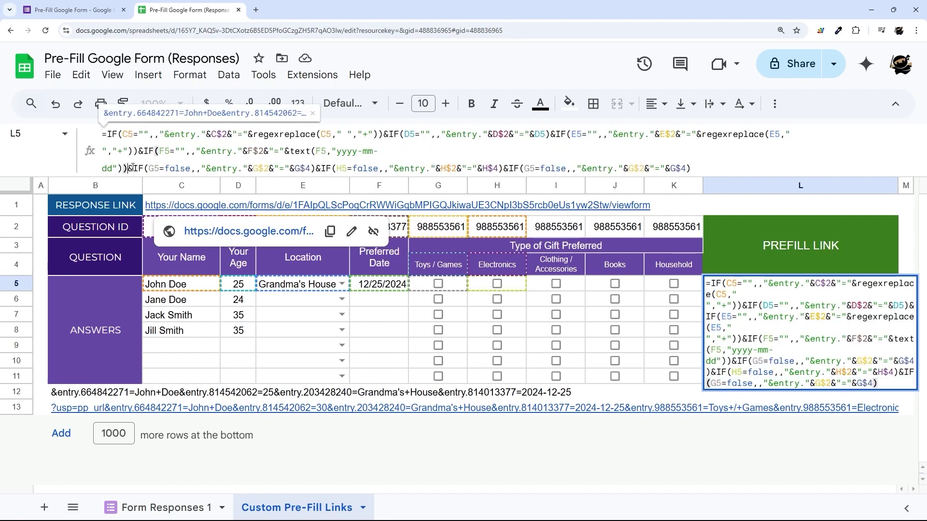
{"action": "key", "text": "ctrl+Return"}
{"action": "left_click", "coordinate": [288, 168]}
{"action": "key", "text": "ctrl+Return"}
{"action": "left_click", "coordinate": [290, 186]}
{"action": "key", "text": "ctrl+Return"}
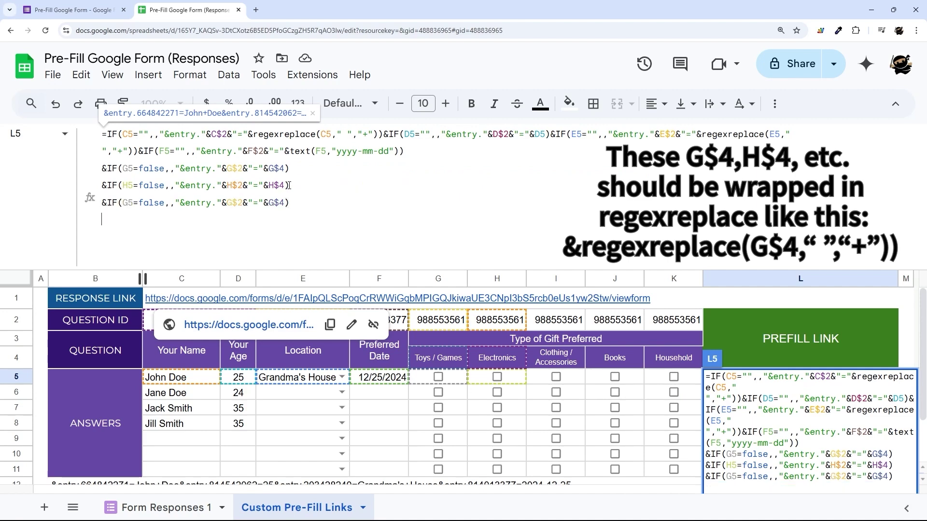
{"action": "key", "text": "ctrl+v"}
{"action": "key", "text": "ctrl+Return"}
{"action": "key", "text": "ctrl+v"}
{"action": "key", "text": "ctrl+Return"}
Change the third gift block's references in the L5 formula to I5, I$2 and I$4.
{"action": "double_click", "coordinate": [127, 203]}
{"action": "type", "text": "I5"}
{"action": "double_click", "coordinate": [234, 202]}
{"action": "type", "text": "I"}
{"action": "double_click", "coordinate": [276, 203]}
{"action": "type", "text": "I"}
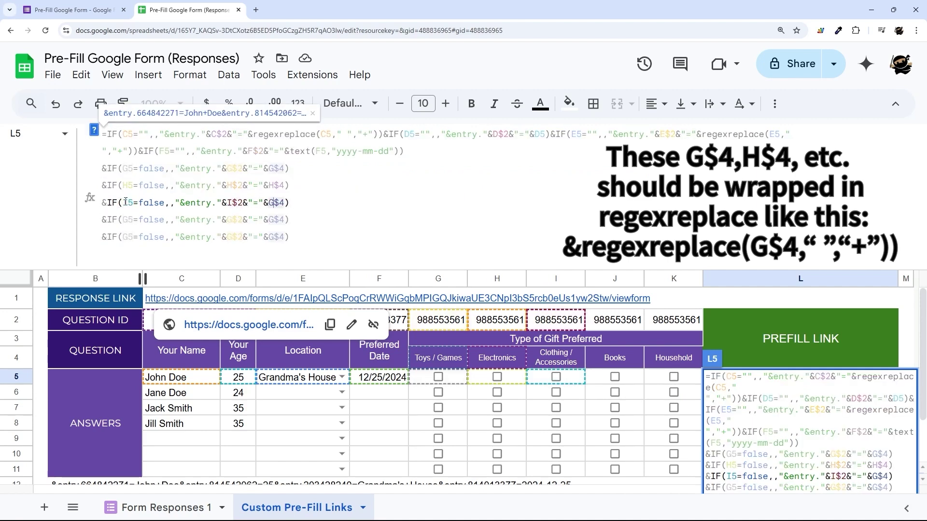
Change the fourth gift block's references in the L5 formula to J5, J$2 and J$4.
{"action": "double_click", "coordinate": [126, 220]}
{"action": "type", "text": "J5"}
{"action": "double_click", "coordinate": [234, 220]}
{"action": "type", "text": "J"}
{"action": "double_click", "coordinate": [276, 220]}
{"action": "type", "text": "J"}
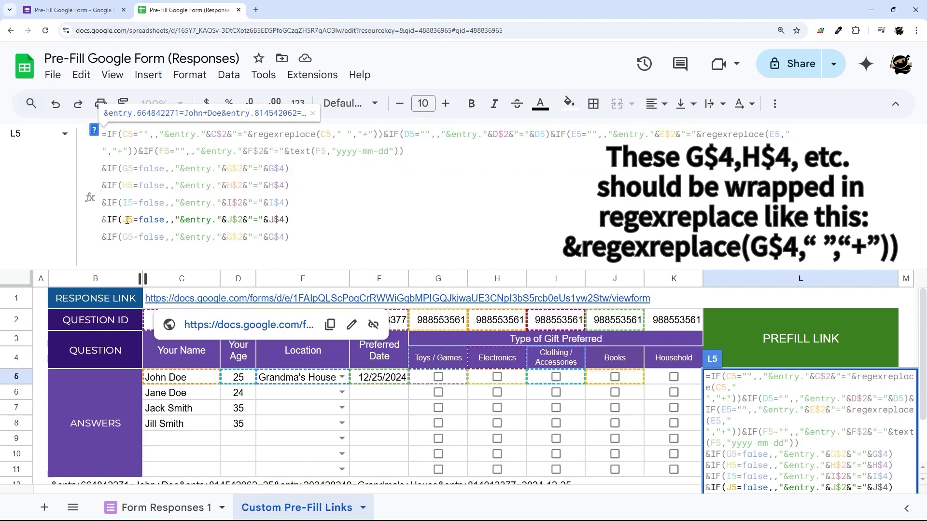
Change the fifth gift block's references to K5, K$2 and K$4 and enter the L5 formula.
{"action": "double_click", "coordinate": [127, 237]}
{"action": "type", "text": "K5"}
{"action": "double_click", "coordinate": [235, 237]}
{"action": "type", "text": "K"}
{"action": "double_click", "coordinate": [276, 236]}
{"action": "type", "text": "K"}
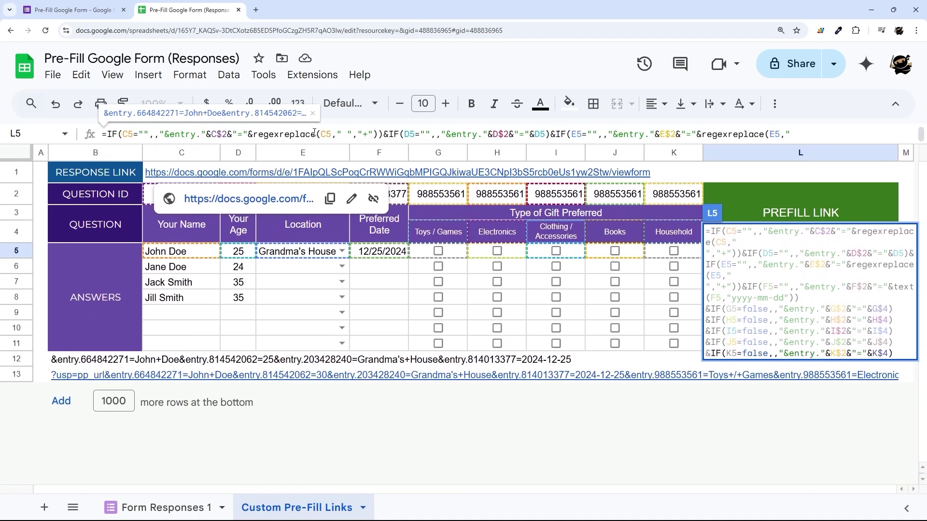
{"action": "key", "text": "Return"}
Enlarge the formula display for L5 and review the gift blocks on their separate lines.
{"action": "left_click", "coordinate": [761, 255]}
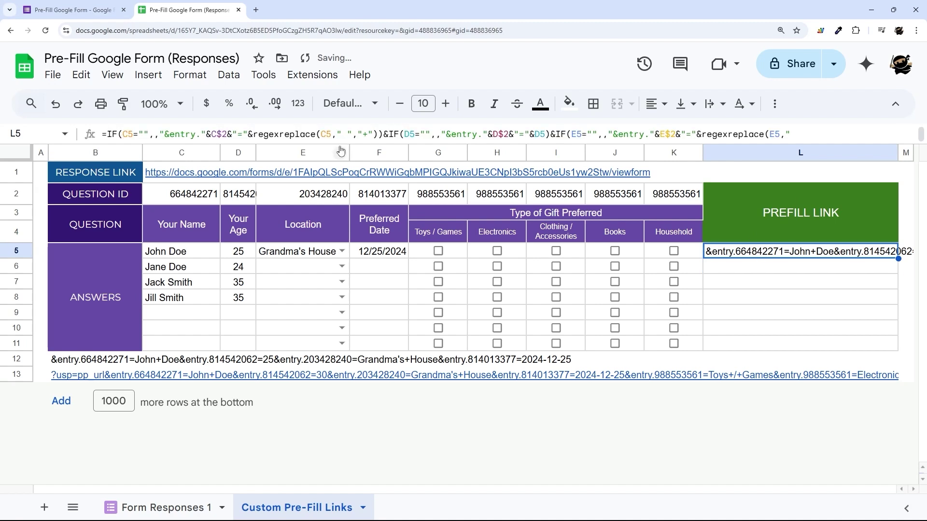
{"action": "left_click_drag", "start_coordinate": [320, 143], "coordinate": [320, 276]}
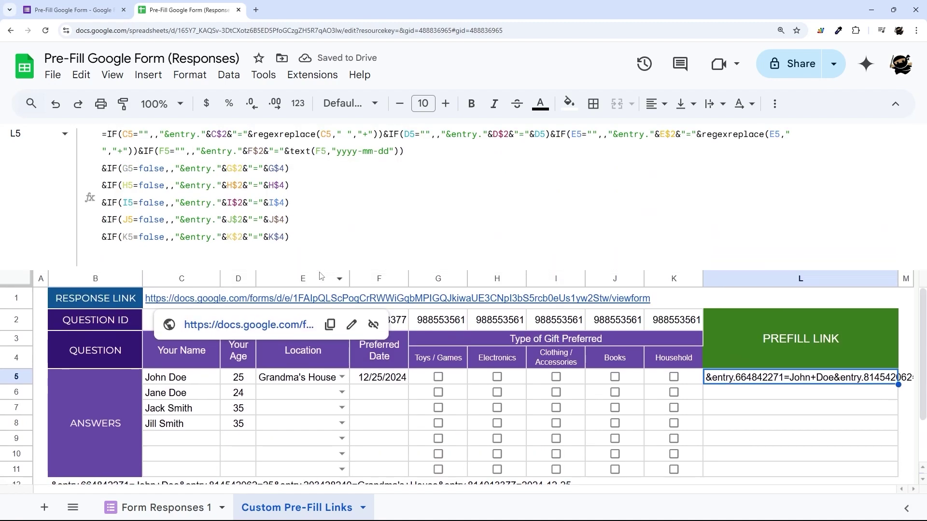
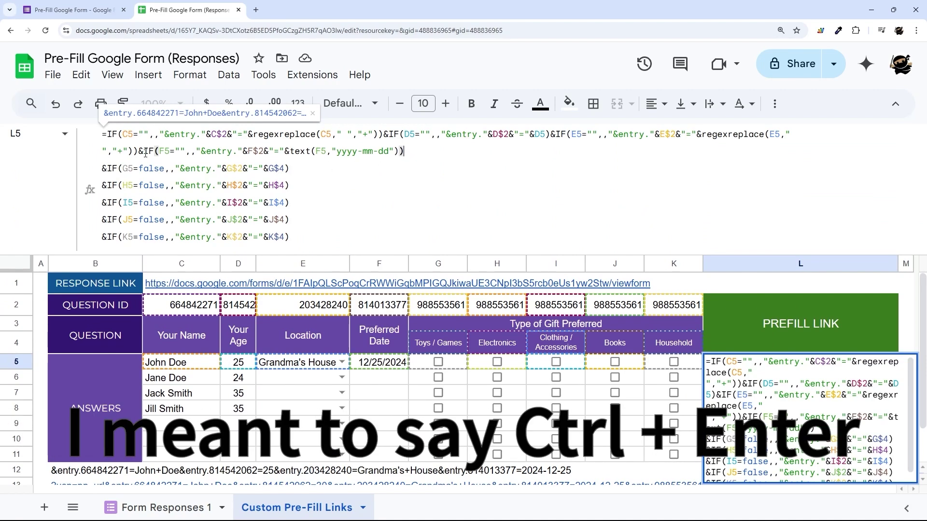
{"action": "left_click_drag", "start_coordinate": [102, 168], "coordinate": [289, 168]}
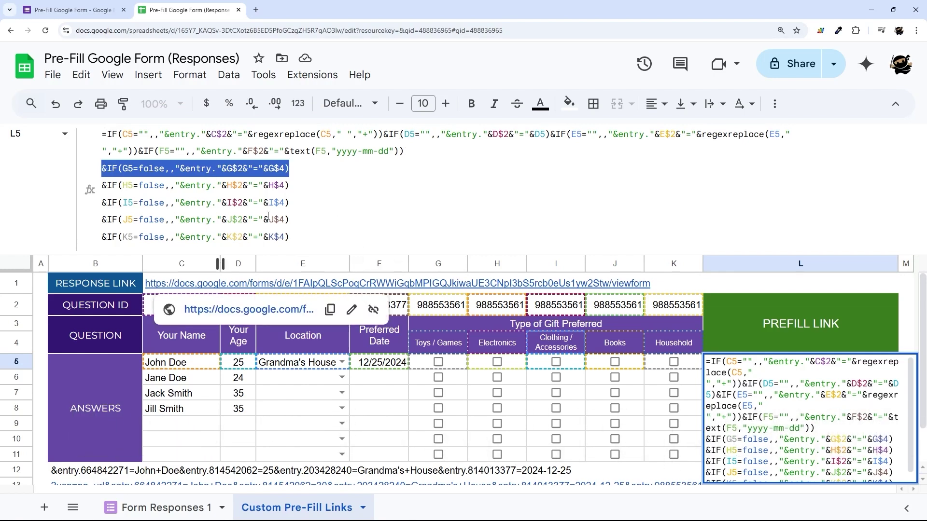
{"action": "key", "text": "Return"}
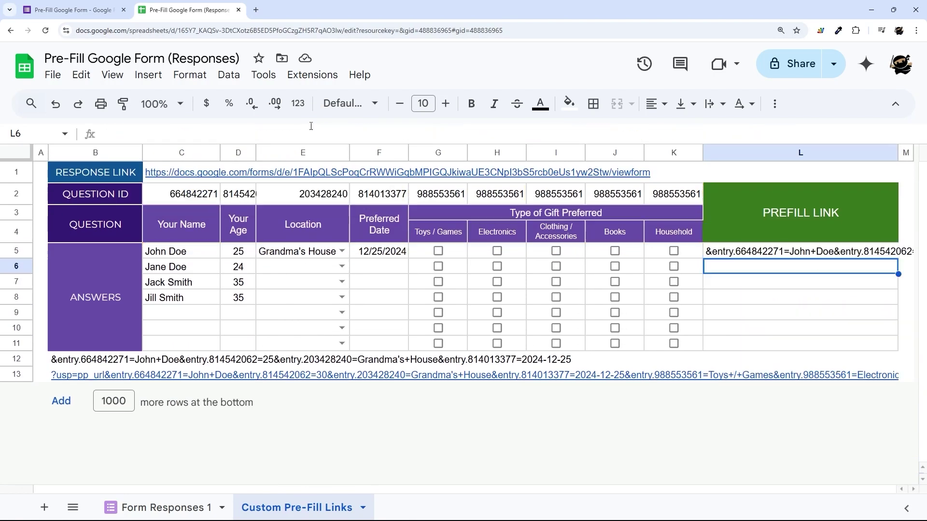
Test the L5 formula by toggling row 5's Toys / Games, Electronics, Clothing / Accessories and Books checkboxes on and off.
{"action": "left_click", "coordinate": [728, 253]}
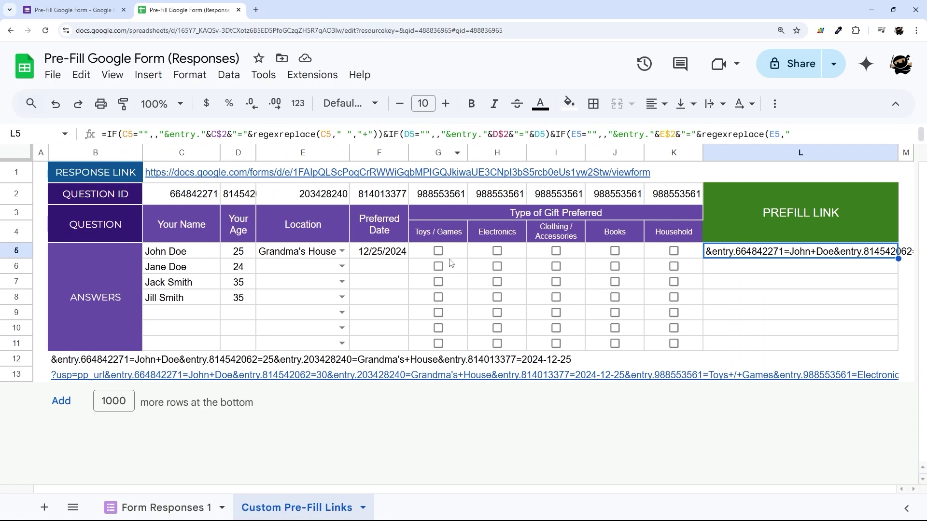
{"action": "left_click", "coordinate": [439, 251]}
{"action": "left_click", "coordinate": [497, 251]}
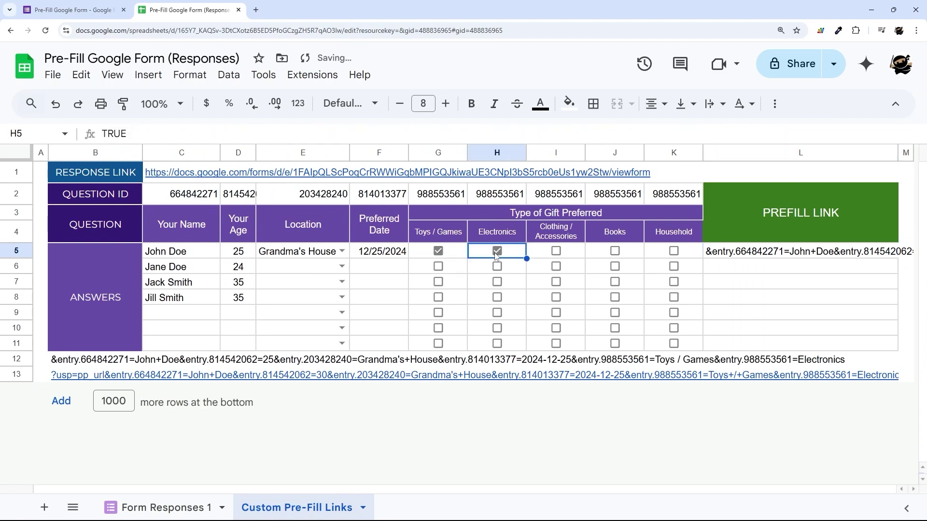
{"action": "left_click", "coordinate": [441, 253]}
{"action": "left_click", "coordinate": [557, 253]}
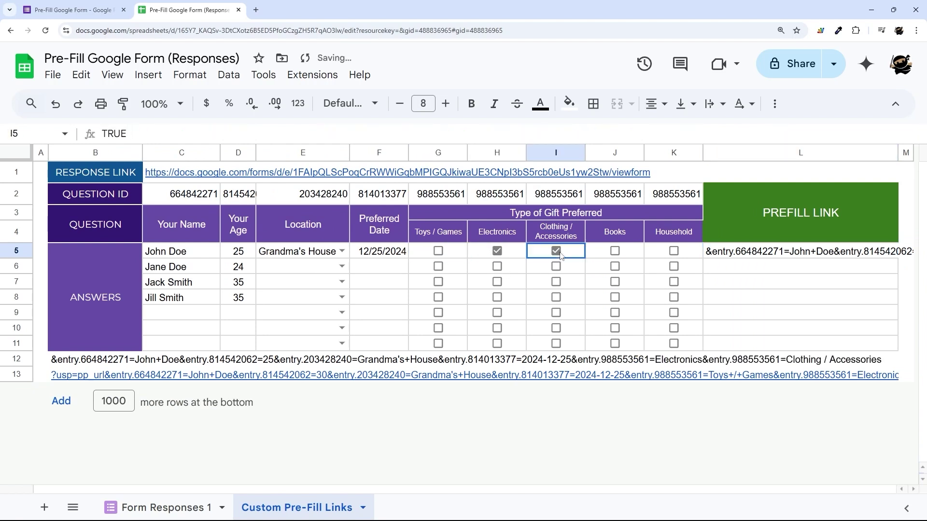
{"action": "left_click", "coordinate": [557, 252]}
{"action": "left_click", "coordinate": [613, 253]}
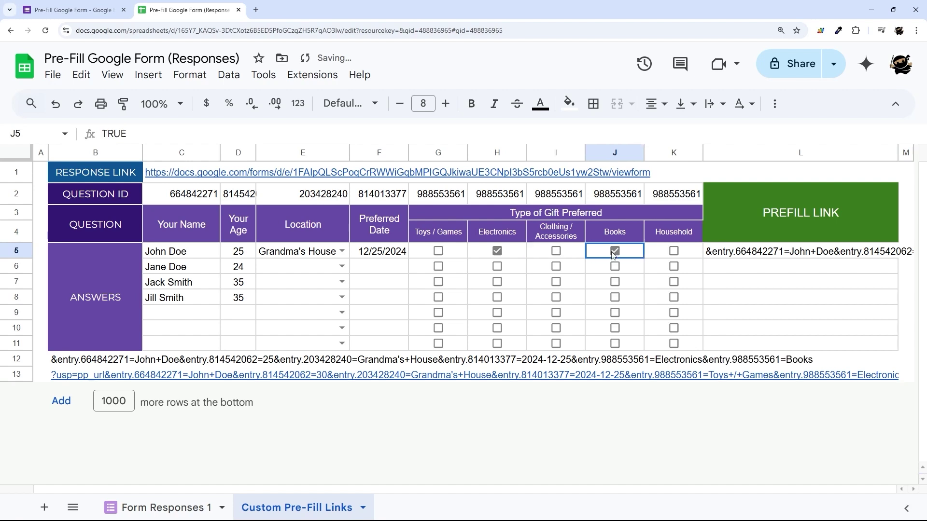
{"action": "left_click", "coordinate": [614, 253]}
{"action": "left_click", "coordinate": [497, 251]}
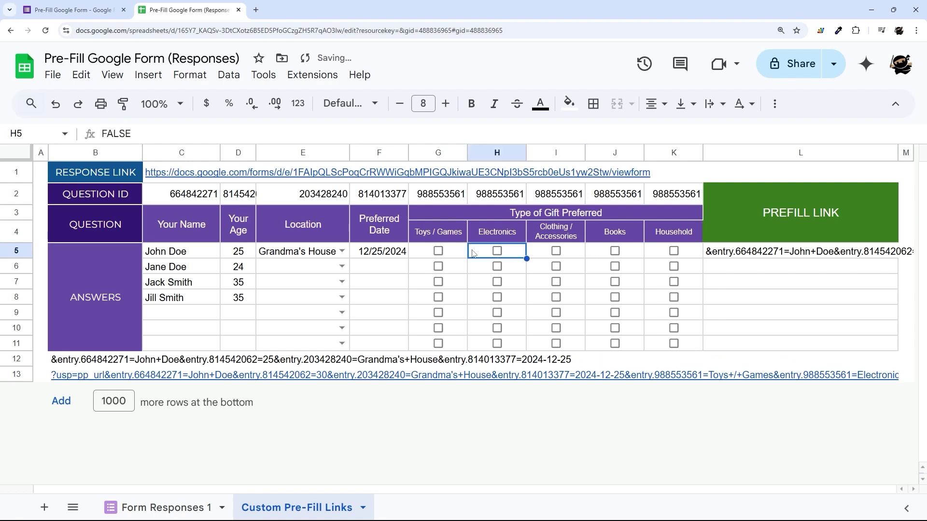
{"action": "left_click", "coordinate": [438, 252]}
{"action": "left_click", "coordinate": [440, 252]}
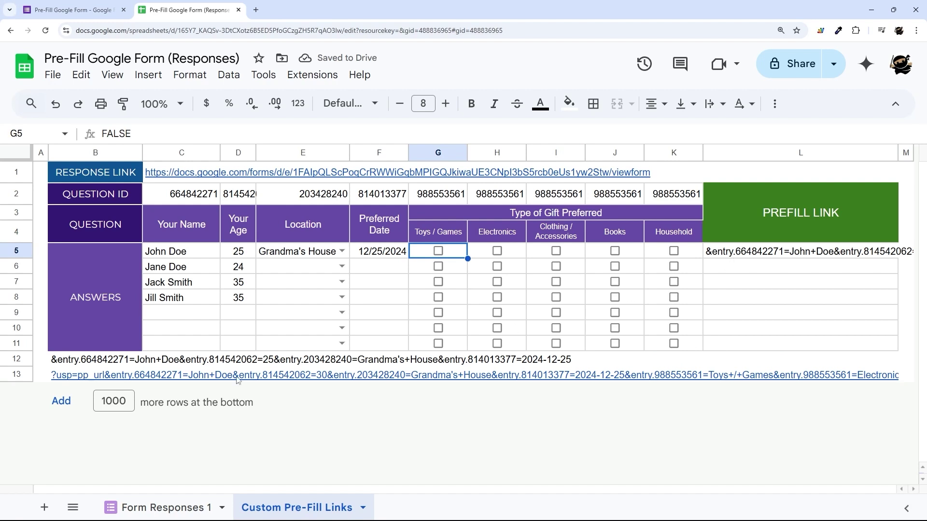
Check the prefix of the sample link in row 13 and prepend "?usp=pp_url"& to the L5 formula.
{"action": "left_click", "coordinate": [82, 379]}
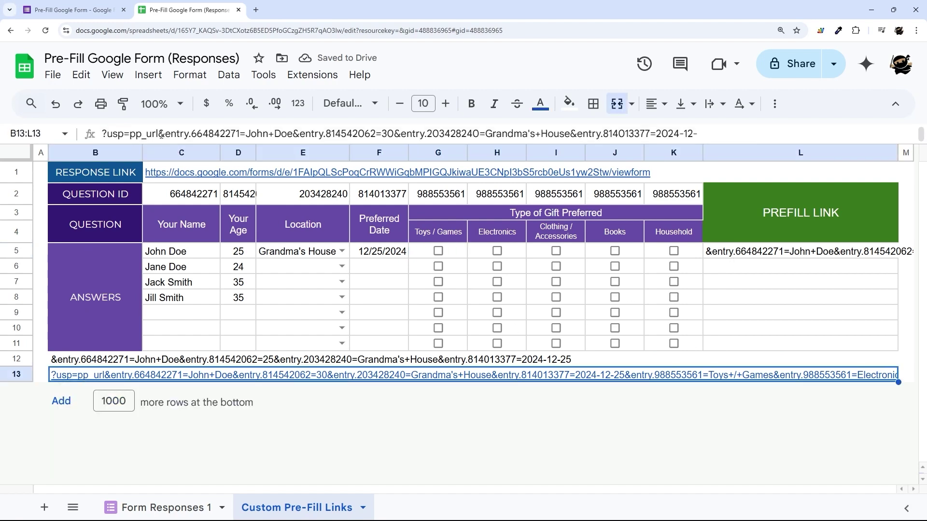
{"action": "left_click_drag", "start_coordinate": [157, 133], "coordinate": [90, 135]}
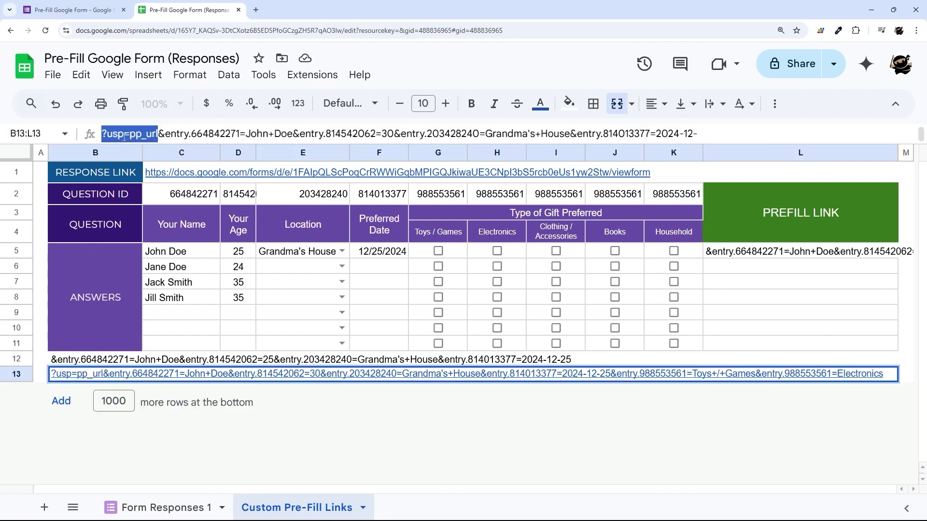
{"action": "key", "text": "Escape"}
{"action": "left_click", "coordinate": [732, 249]}
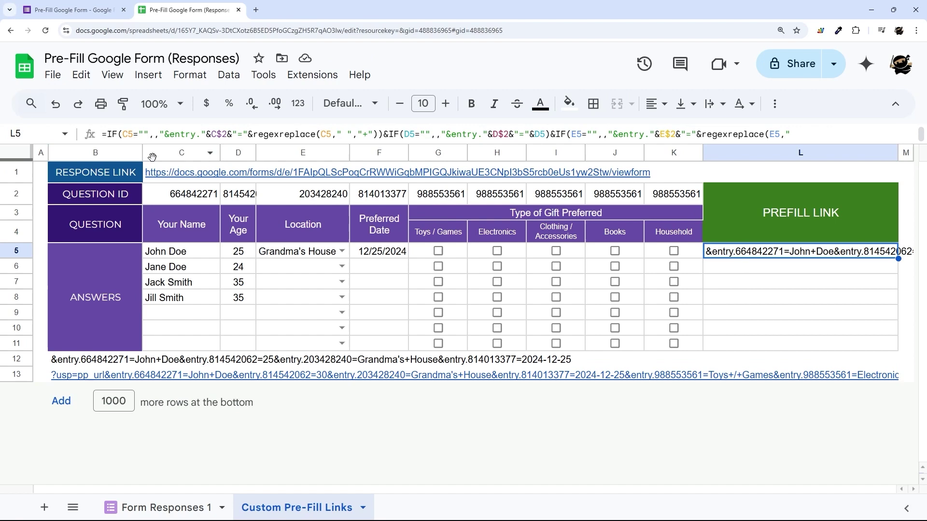
{"action": "left_click", "coordinate": [109, 132]}
{"action": "type", "text": "\"?usp=pp_url\""}
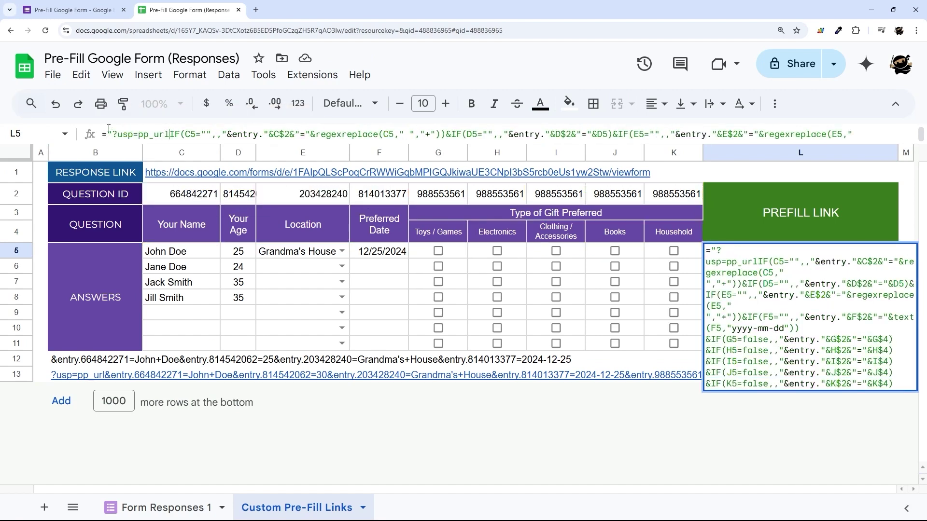
{"action": "type", "text": "&"}
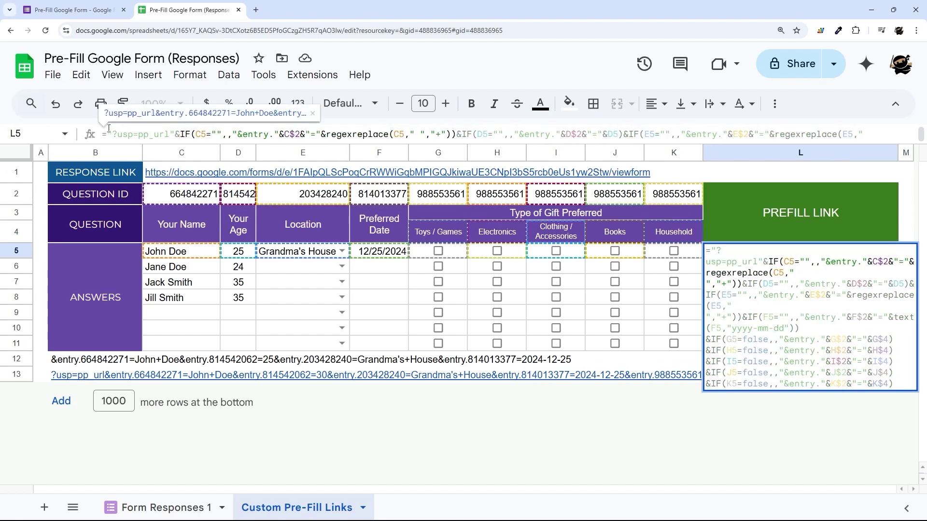
{"action": "key", "text": "Return"}
Compare the row 12 output with the row 13 sample, set the age in D5 to 30 and check Toys / Games in G5.
{"action": "left_click", "coordinate": [783, 256]}
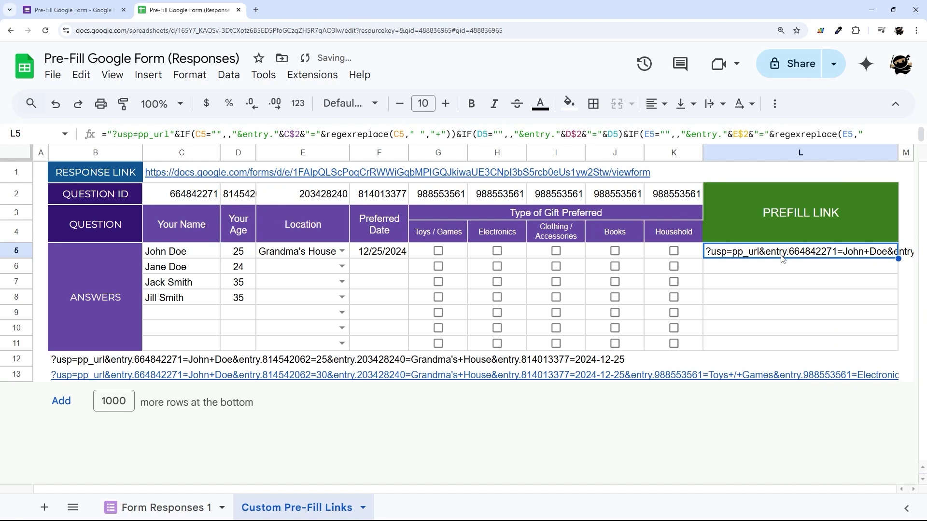
{"action": "left_click", "coordinate": [72, 363]}
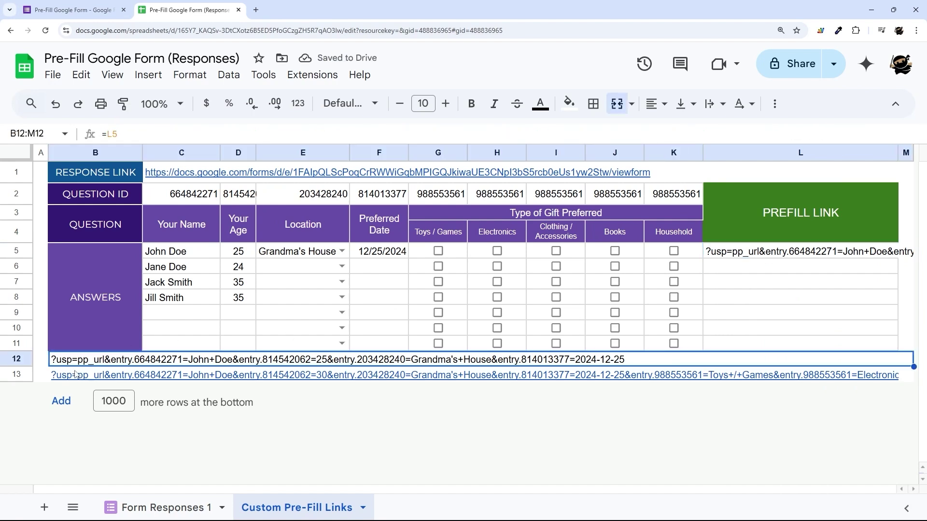
{"action": "mouse_move", "coordinate": [164, 375]}
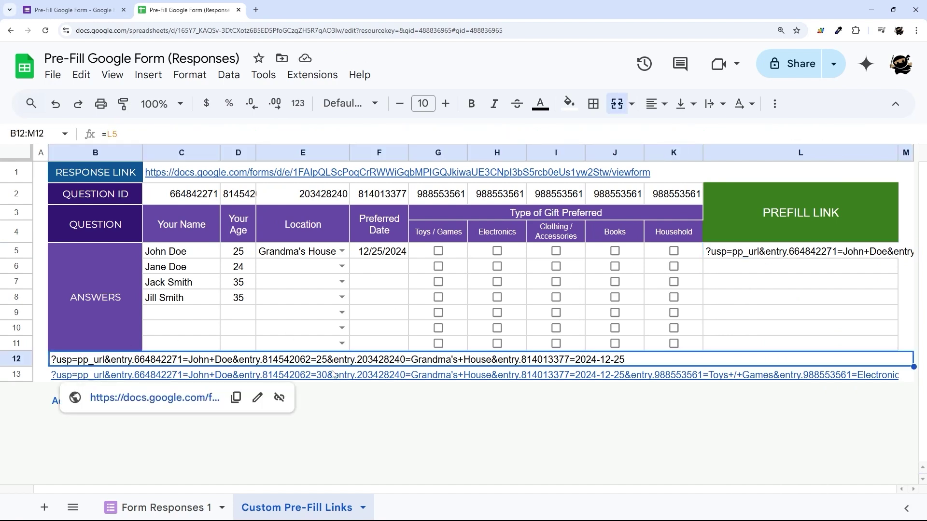
{"action": "left_click", "coordinate": [233, 255]}
{"action": "type", "text": "30"}
{"action": "key", "text": "Return"}
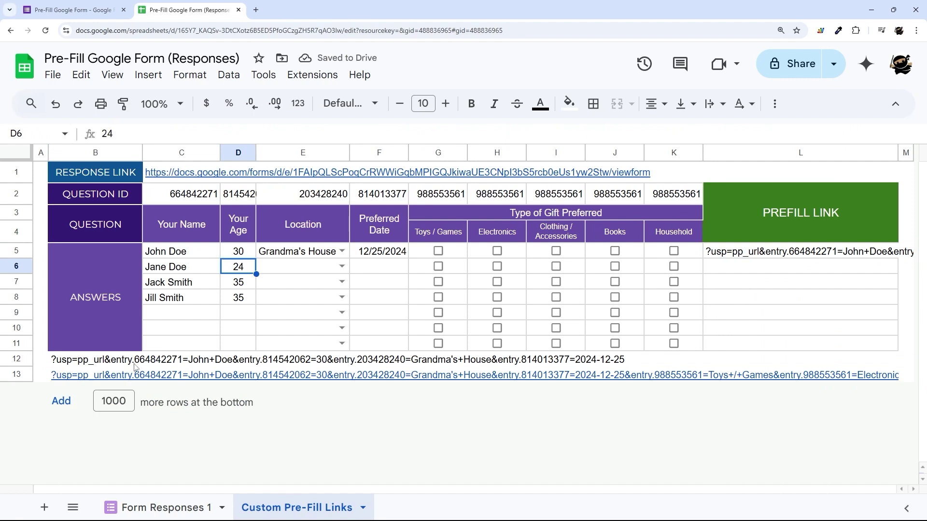
{"action": "left_click", "coordinate": [438, 251]}
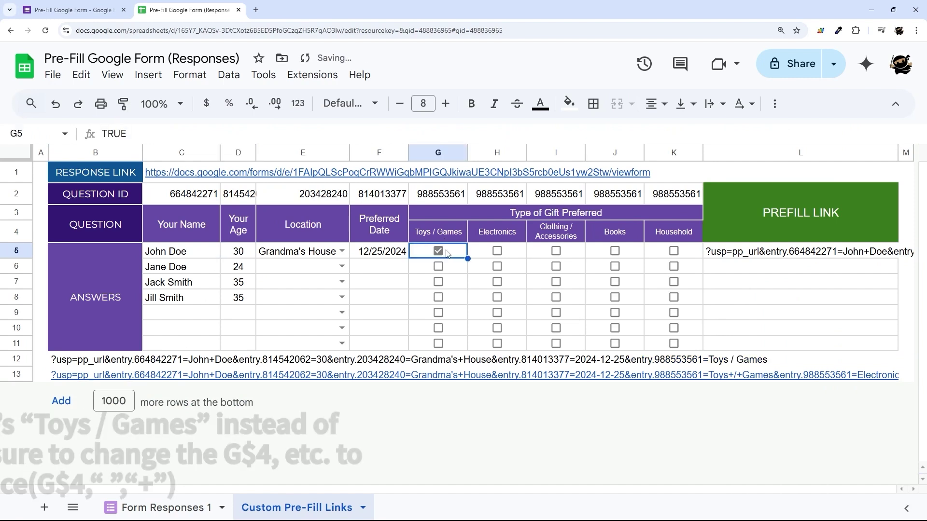
Check Electronics in H5 and compare the row 12 output with the row 13 sample and the response link in row 1.
{"action": "left_click", "coordinate": [497, 251]}
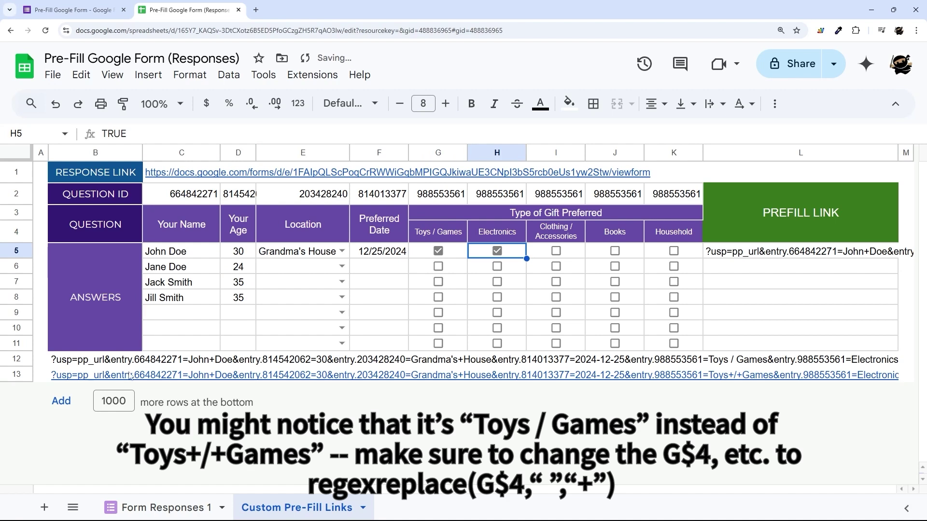
{"action": "left_click", "coordinate": [154, 375]}
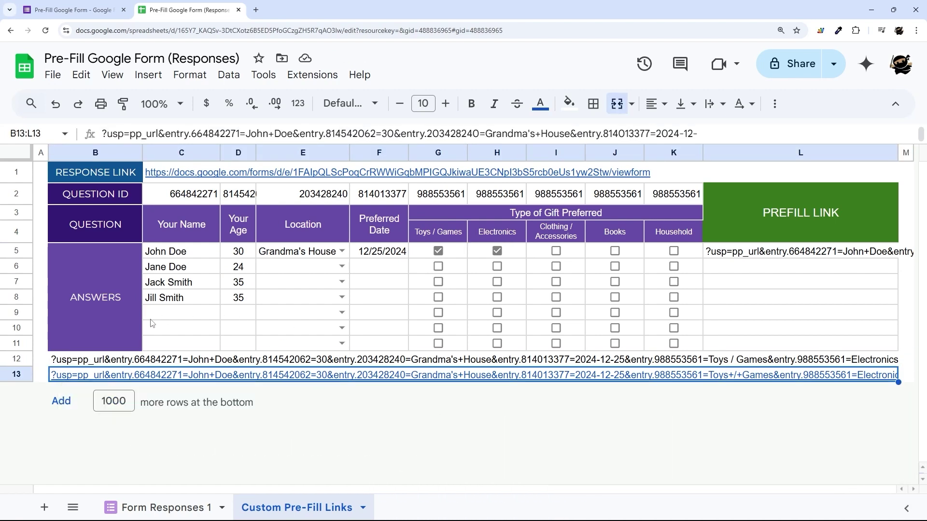
{"action": "left_click", "coordinate": [82, 362]}
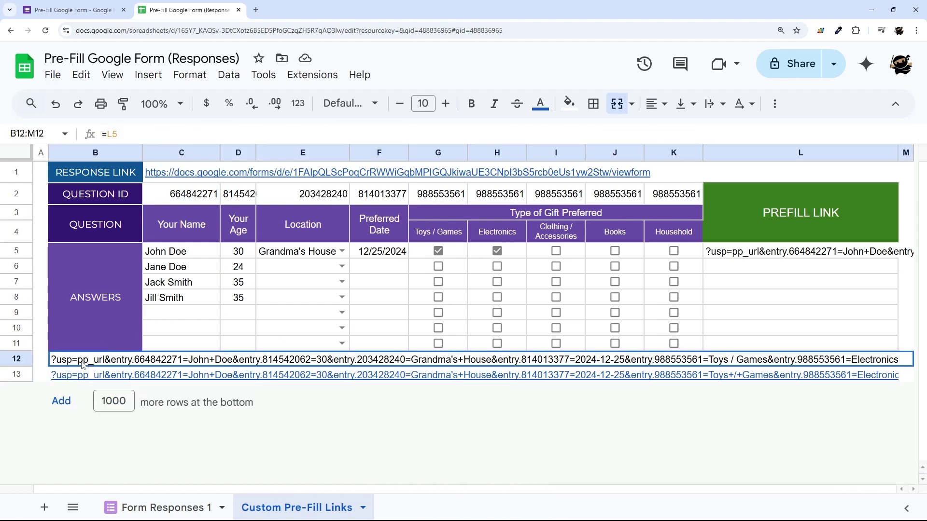
{"action": "left_click", "coordinate": [744, 254]}
{"action": "left_click", "coordinate": [199, 175]}
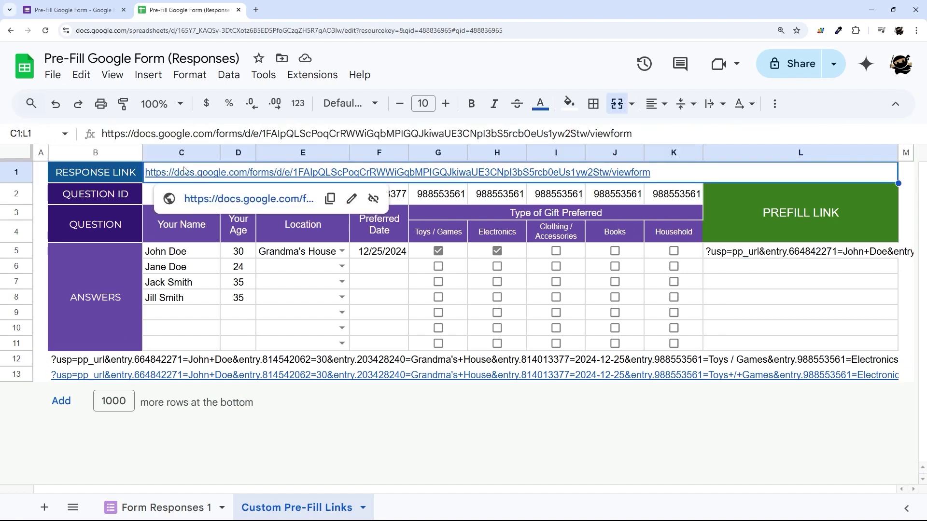
Prepend the response link reference C1& to the L5 formula and fill it down through L11.
{"action": "left_click", "coordinate": [738, 253]}
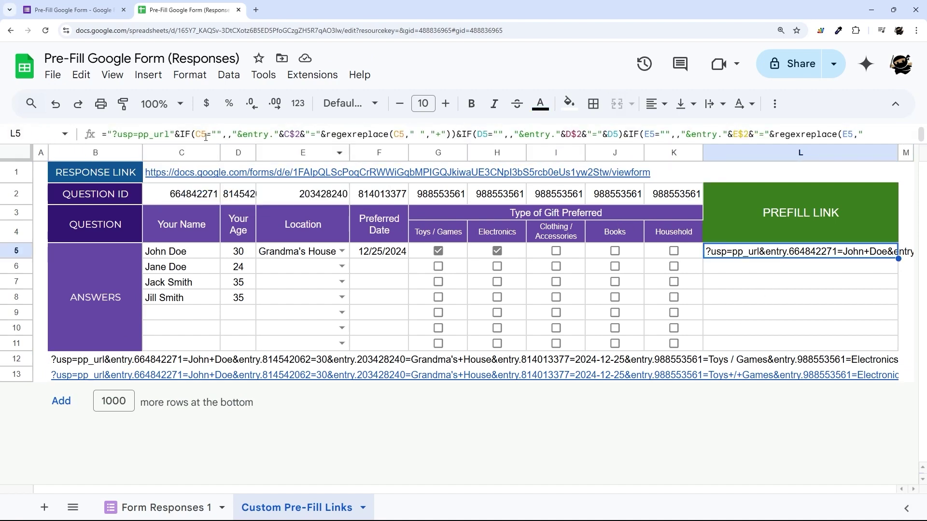
{"action": "left_click", "coordinate": [106, 134]}
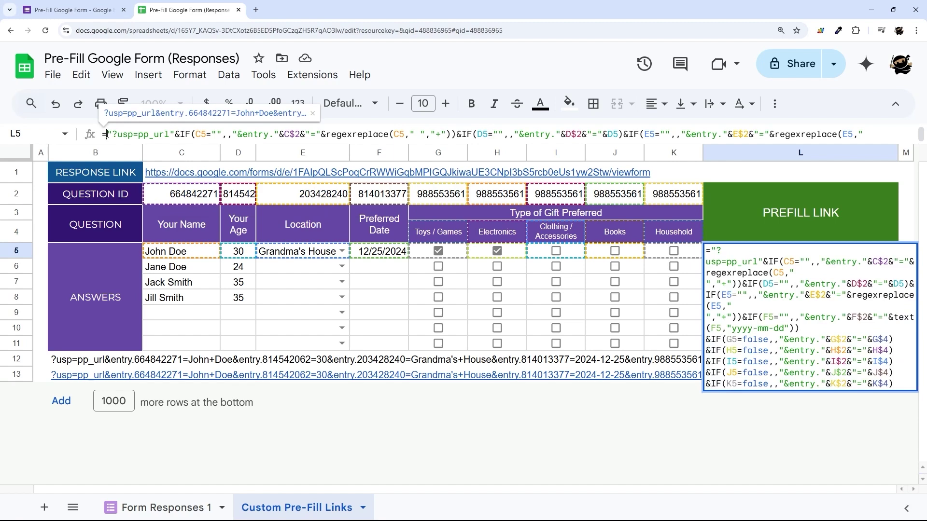
{"action": "type", "text": "C1"}
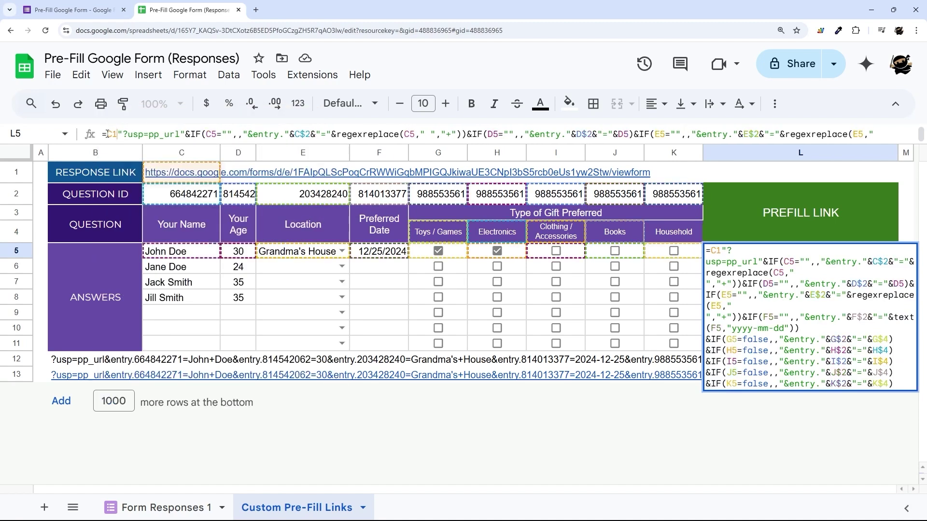
{"action": "type", "text": "&"}
{"action": "key", "text": "Return"}
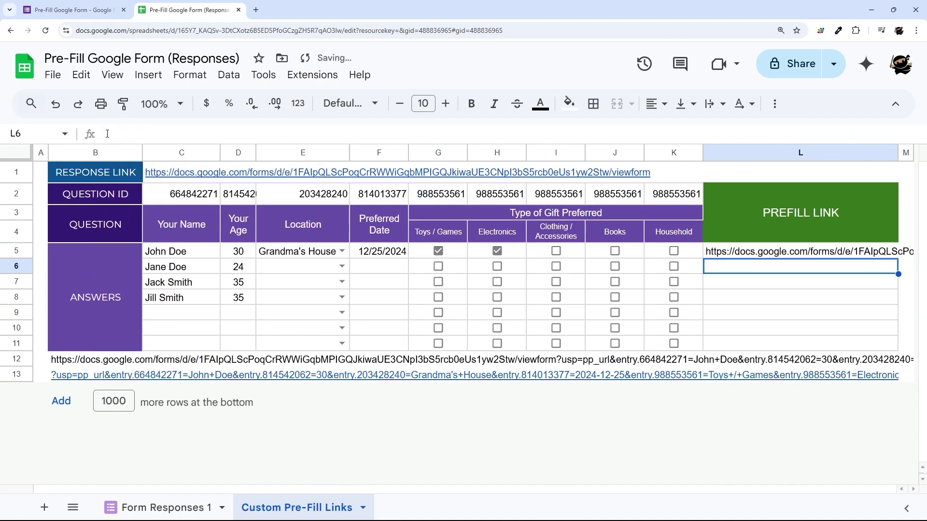
{"action": "left_click", "coordinate": [747, 256]}
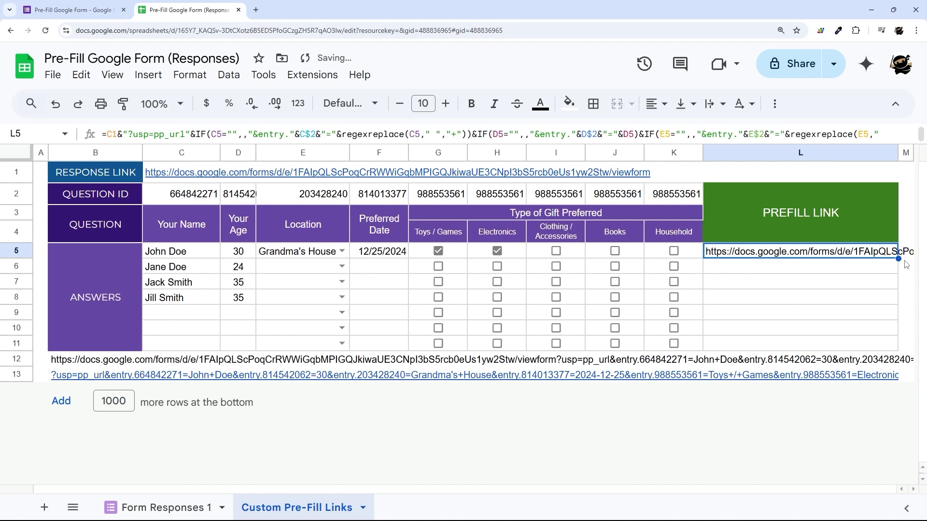
{"action": "left_click_drag", "start_coordinate": [898, 259], "coordinate": [876, 341]}
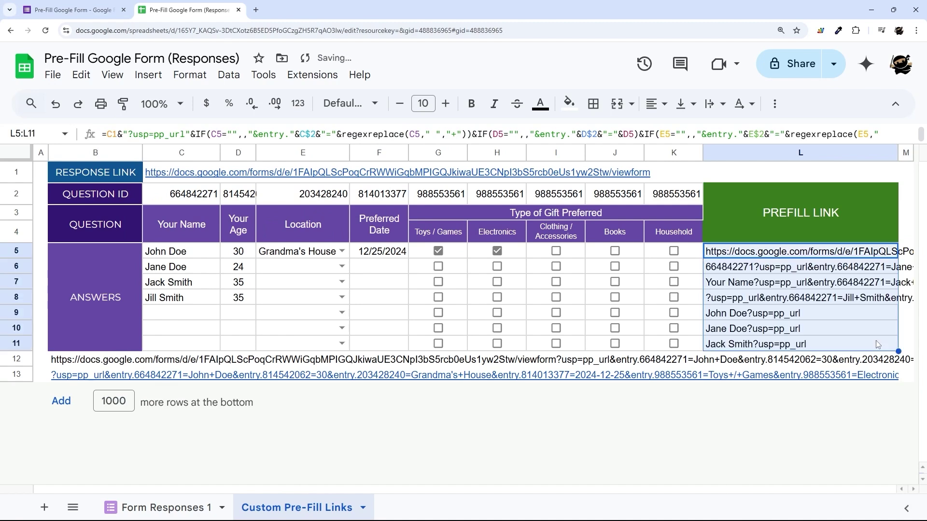
Make the response link reference in the L5 formula absolute as $C$1 and fill the formula down through L11 again.
{"action": "left_click", "coordinate": [805, 256]}
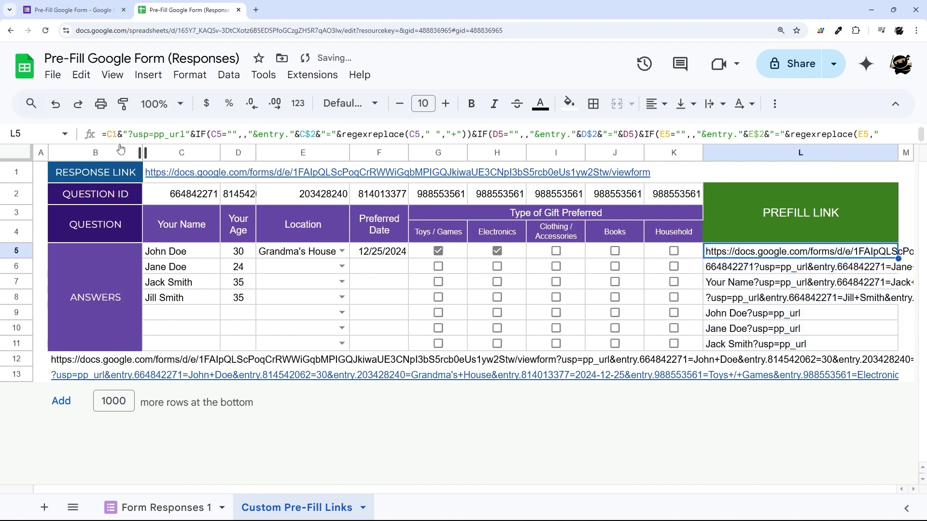
{"action": "left_click", "coordinate": [112, 132]}
{"action": "key", "text": "F4"}
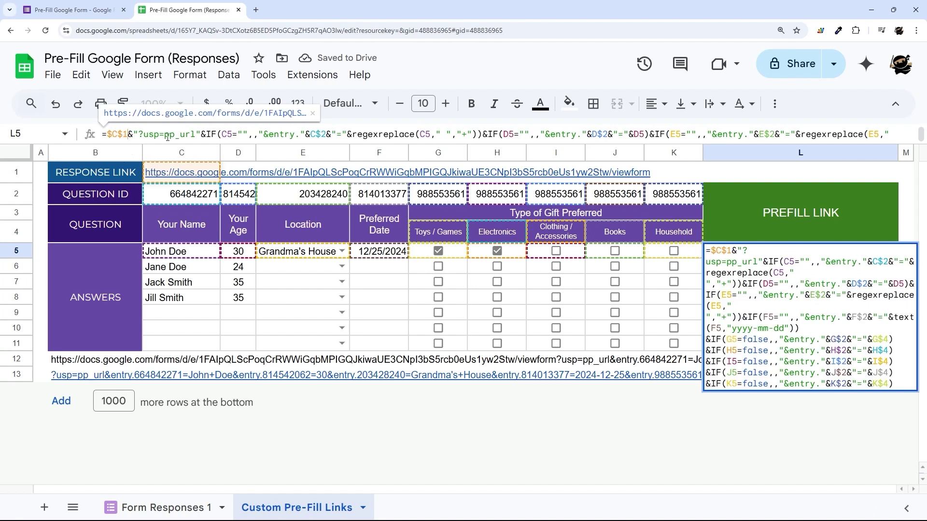
{"action": "left_click_drag", "start_coordinate": [126, 144], "coordinate": [159, 216]}
{"action": "key", "text": "Return"}
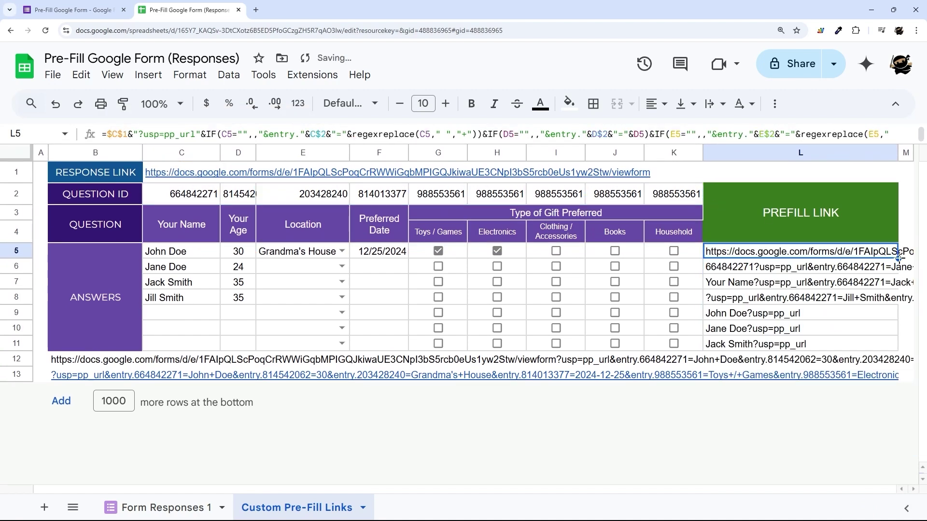
{"action": "left_click_drag", "start_coordinate": [899, 256], "coordinate": [867, 342]}
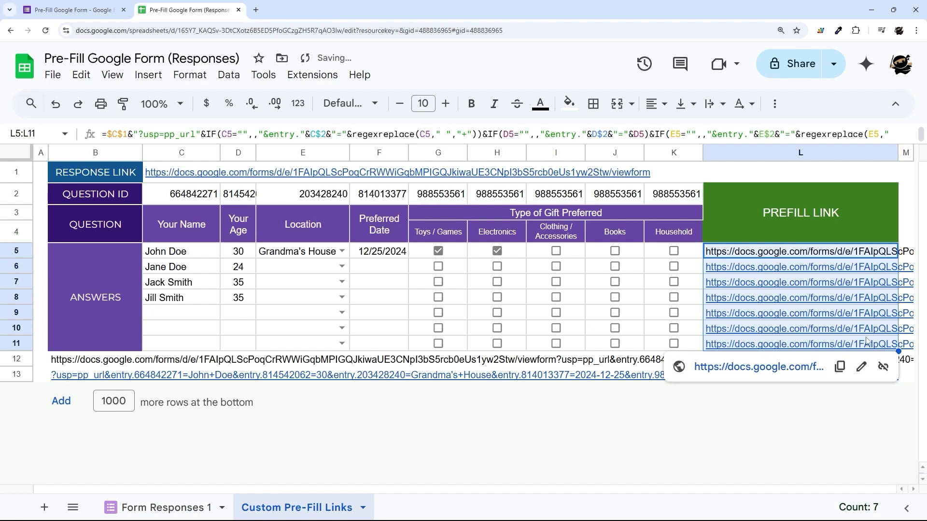
{"action": "key", "text": "ctrl+z"}
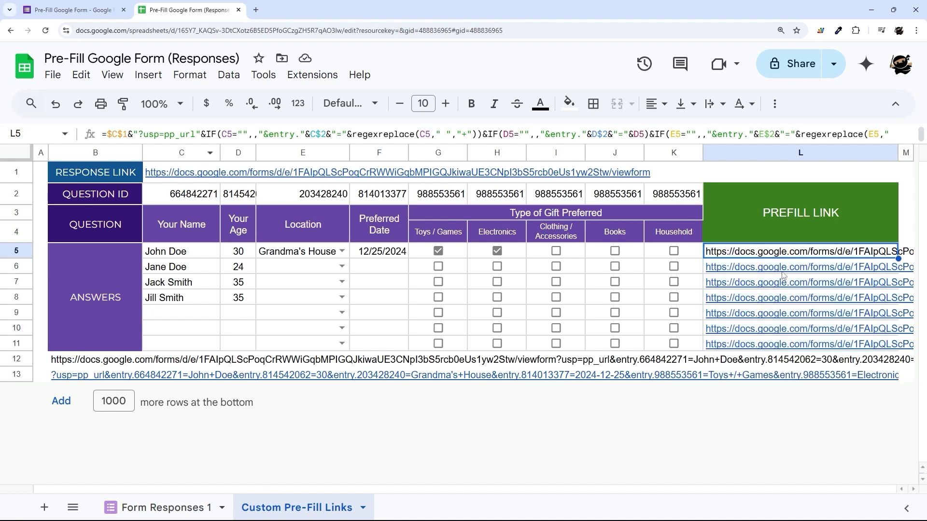
Insert hyperlink( before $C$1 in the L5 formula and remove the extra closing parenthesis after the I5 gift block.
{"action": "left_click", "coordinate": [110, 135]}
{"action": "type", "text": "hyperlink"}
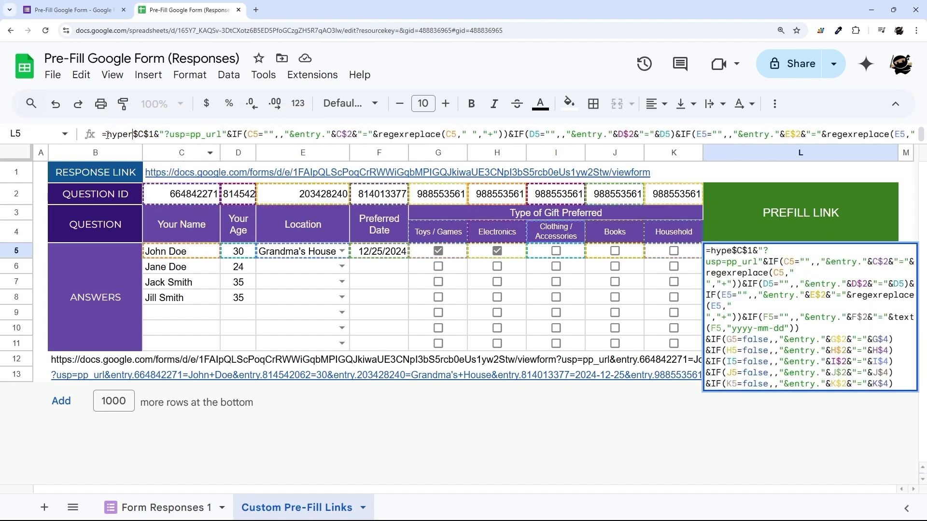
{"action": "type", "text": "("}
{"action": "key", "text": "Down"}
{"action": "key", "text": "Down"}
{"action": "key", "text": "Down"}
{"action": "key", "text": "Down"}
{"action": "key", "text": "Down"}
{"action": "key", "text": "End"}
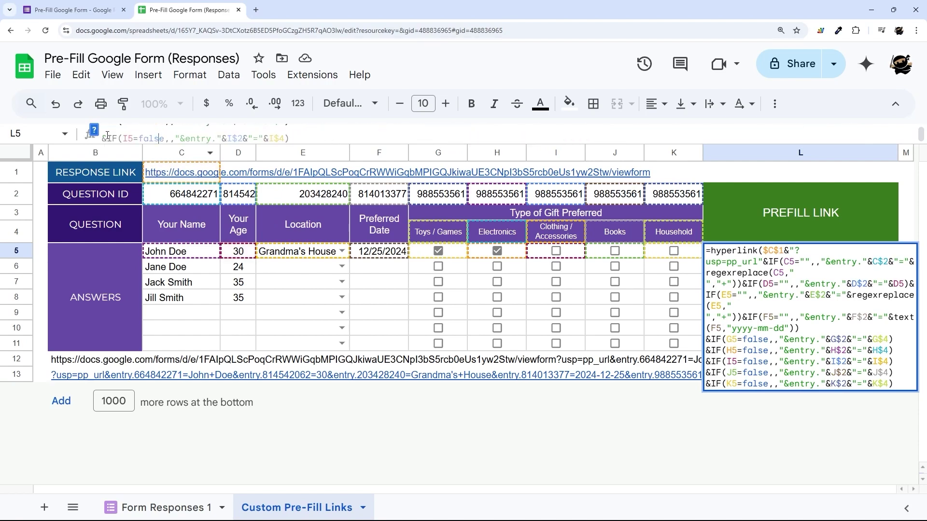
{"action": "type", "text": ")"}
{"action": "key", "text": "Return"}
{"action": "left_click_drag", "start_coordinate": [107, 145], "coordinate": [111, 282]}
{"action": "left_click", "coordinate": [300, 202]}
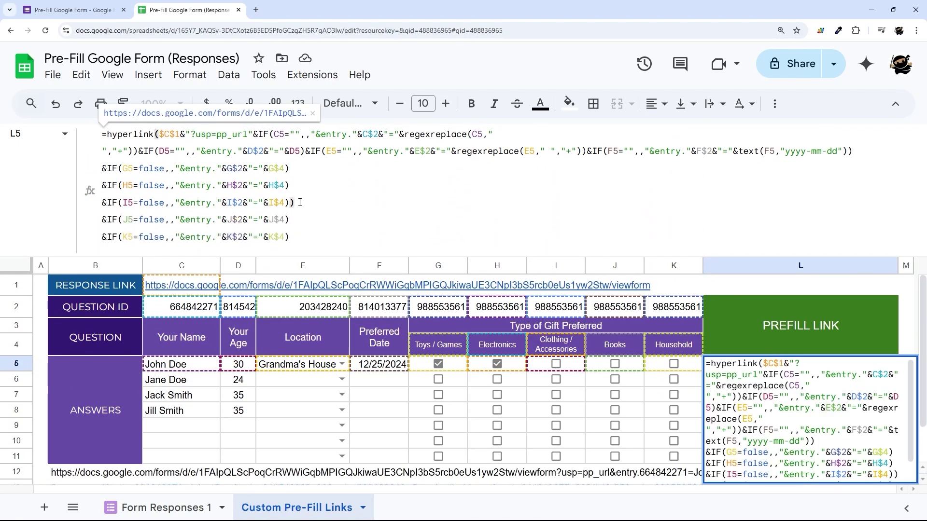
{"action": "key", "text": "BackSpace"}
Complete the HYPERLINK after the K5 gift block with the label "Prefill Link" and fill the L5 formula down through L11.
{"action": "key", "text": "Down"}
{"action": "key", "text": "Down"}
{"action": "key", "text": "End"}
{"action": "type", "text": "),\""}
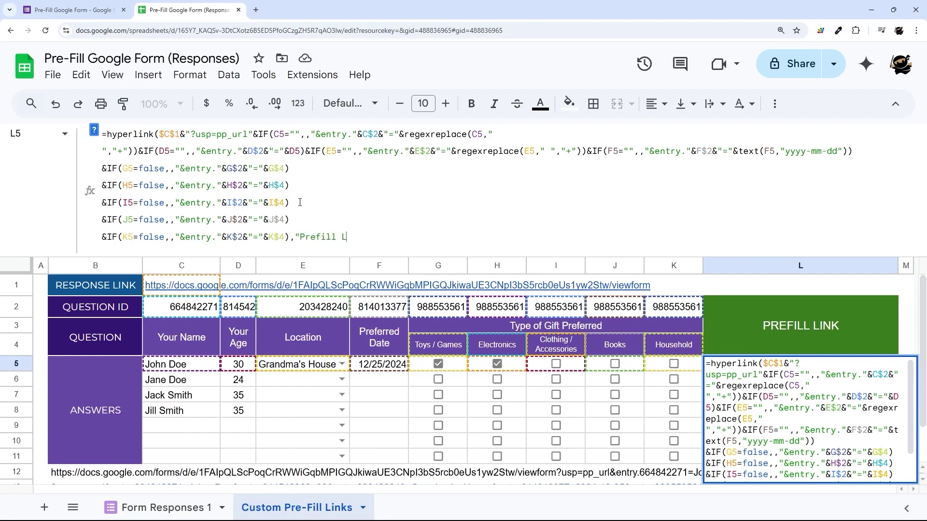
{"action": "type", "text": ")"}
{"action": "key", "text": "Return"}
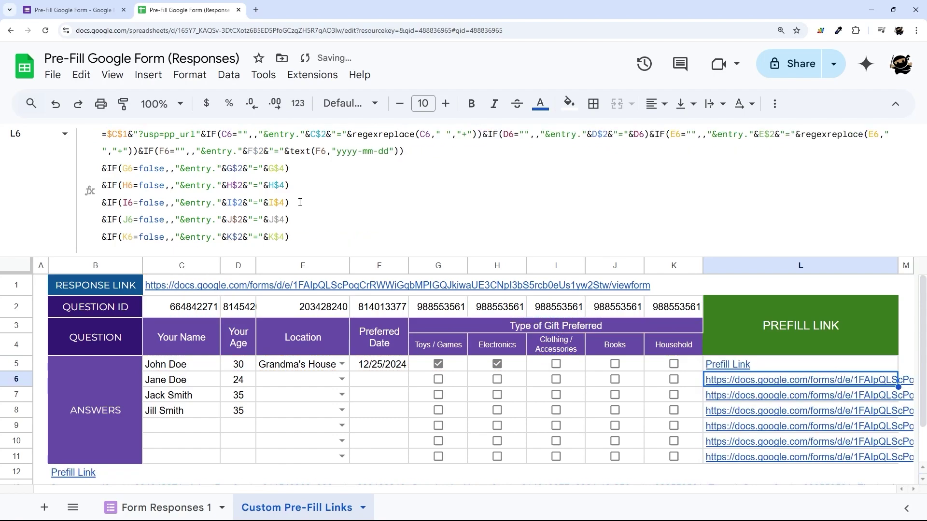
{"action": "left_click", "coordinate": [743, 363]}
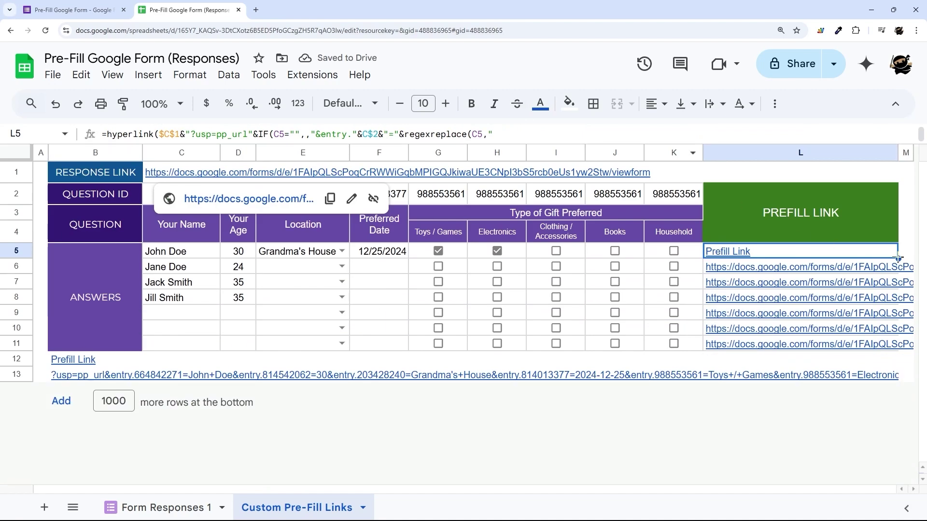
{"action": "left_click_drag", "start_coordinate": [898, 258], "coordinate": [898, 349]}
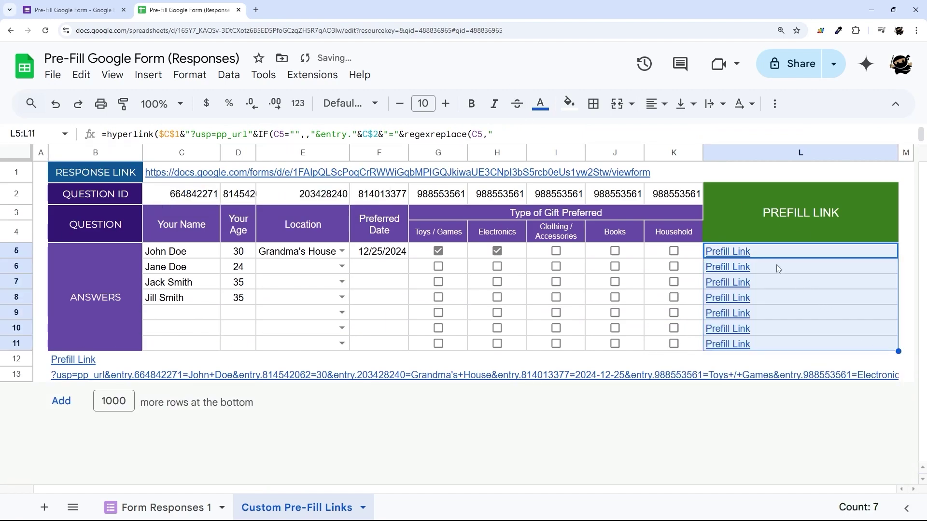
Open row 5's prefill link, check the pre-filled answers and gift options in the form, and close the form.
{"action": "left_click", "coordinate": [770, 253]}
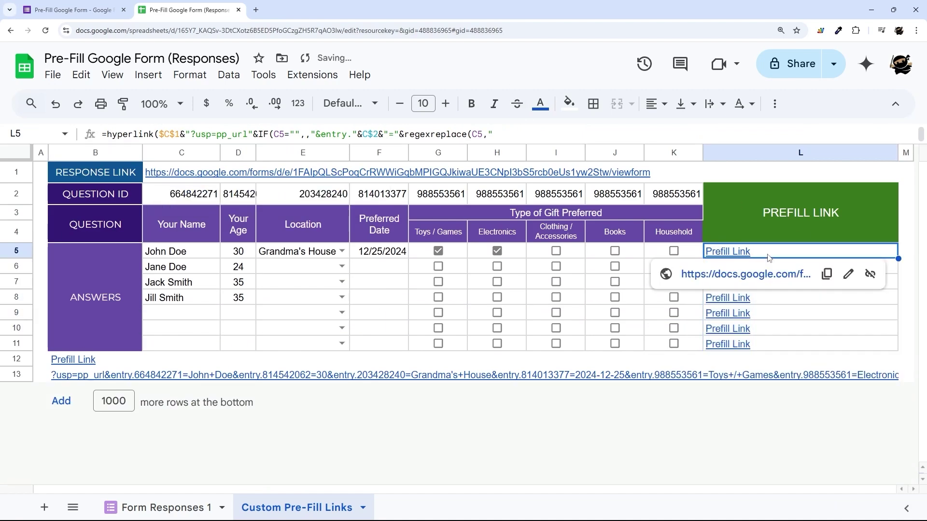
{"action": "left_click", "coordinate": [106, 366]}
{"action": "left_click", "coordinate": [744, 252]}
{"action": "left_click", "coordinate": [746, 271]}
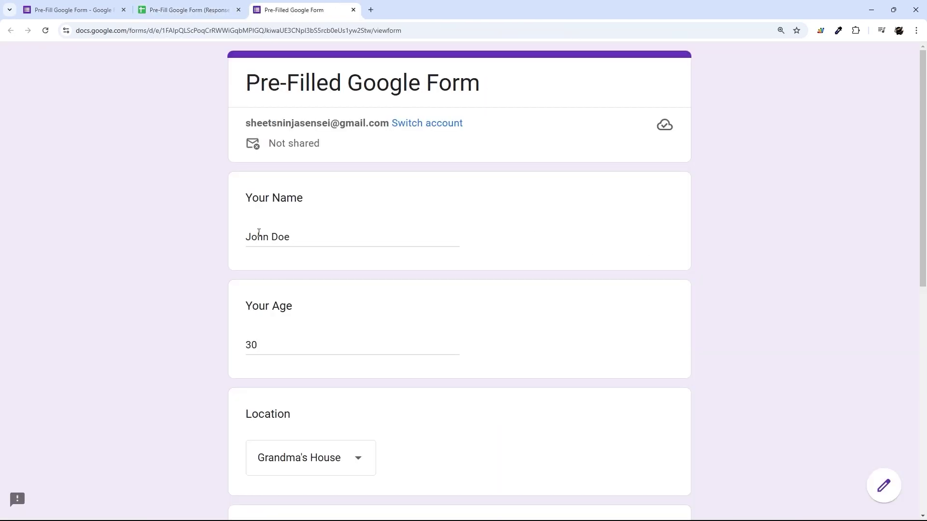
{"action": "scroll", "coordinate": [279, 269], "scroll_direction": "down", "scroll_amount": 7}
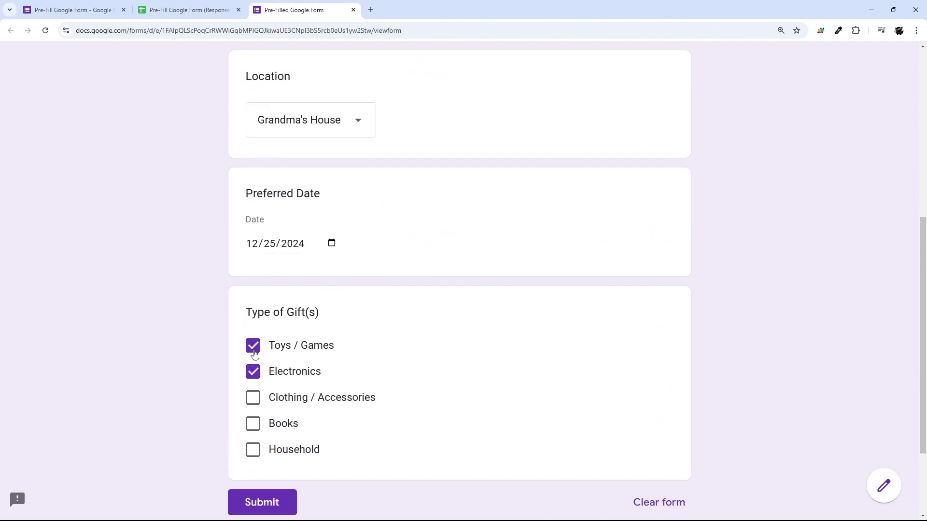
{"action": "left_click", "coordinate": [353, 10]}
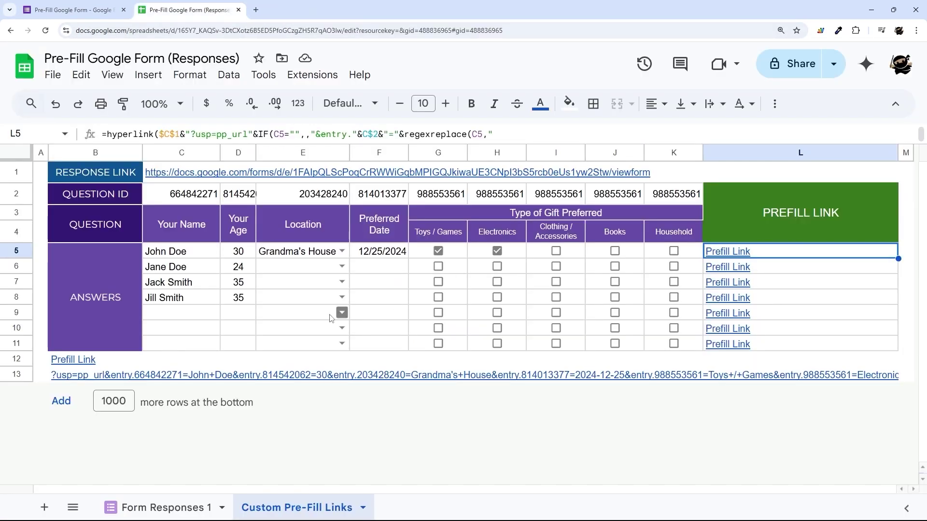
Set the Location to North Pole in E6, My Home in E7 and Grandma's House in E8.
{"action": "left_click", "coordinate": [342, 267]}
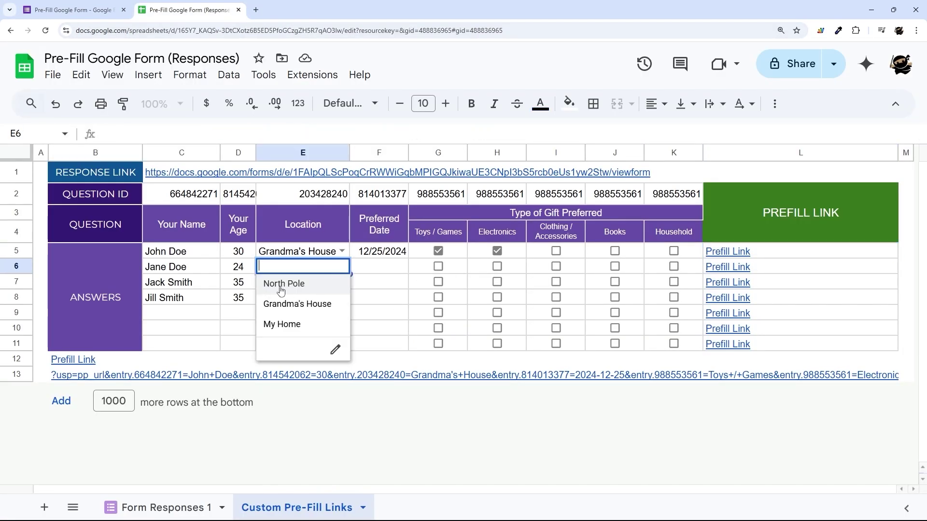
{"action": "left_click", "coordinate": [282, 285]}
{"action": "left_click", "coordinate": [341, 282]}
{"action": "left_click", "coordinate": [282, 339]}
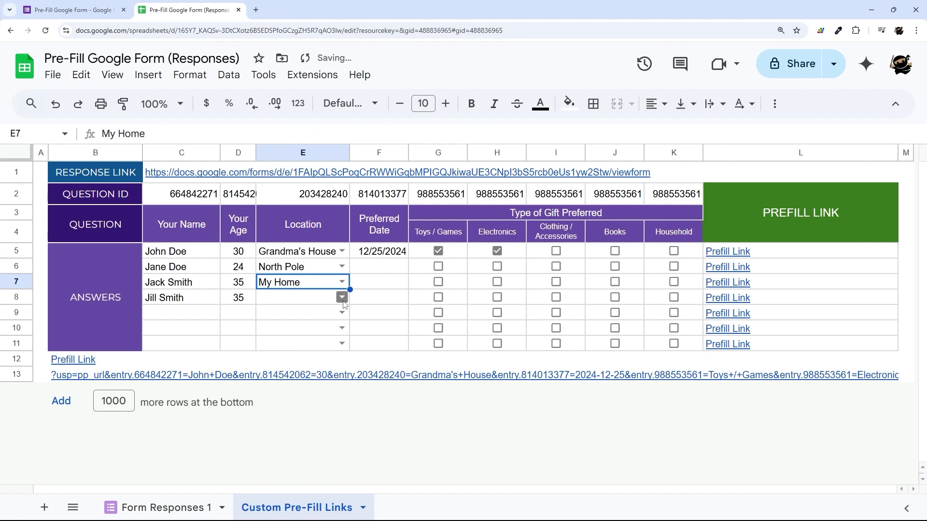
{"action": "left_click", "coordinate": [342, 297]}
{"action": "left_click", "coordinate": [297, 335]}
Enter the preferred dates 12/24/2024 in F6, 12/25/2024 in F7 and 12/24/2024 in F8.
{"action": "double_click", "coordinate": [381, 267]}
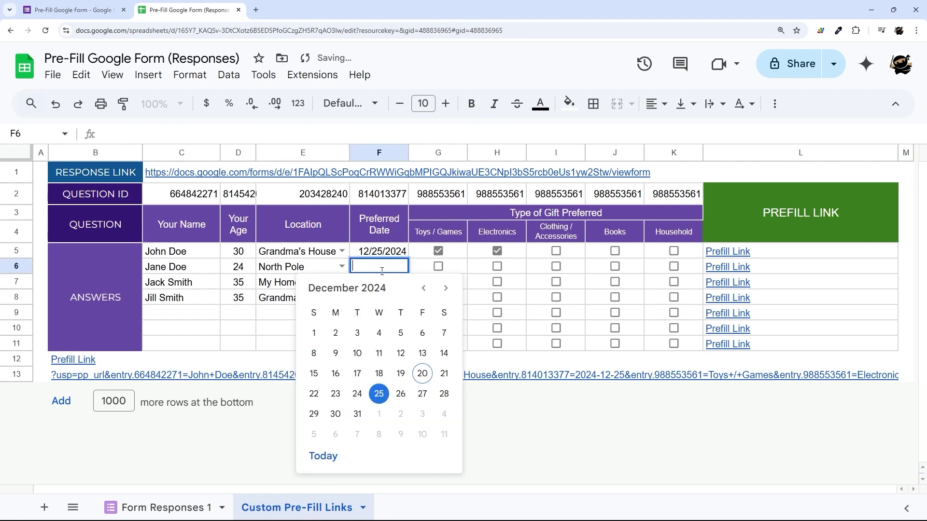
{"action": "left_click", "coordinate": [357, 394]}
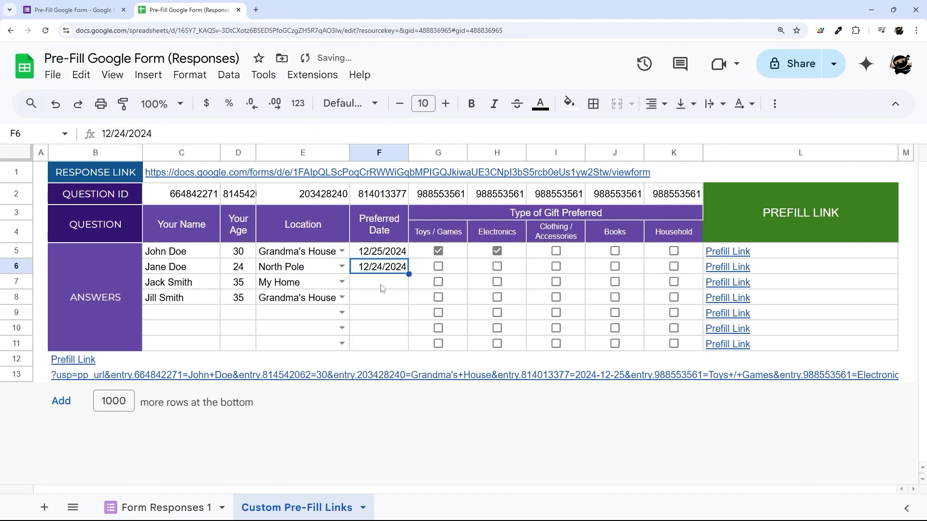
{"action": "key", "text": "Return"}
{"action": "key", "text": "Return"}
{"action": "left_click", "coordinate": [379, 410]}
{"action": "key", "text": "Return"}
{"action": "key", "text": "Return"}
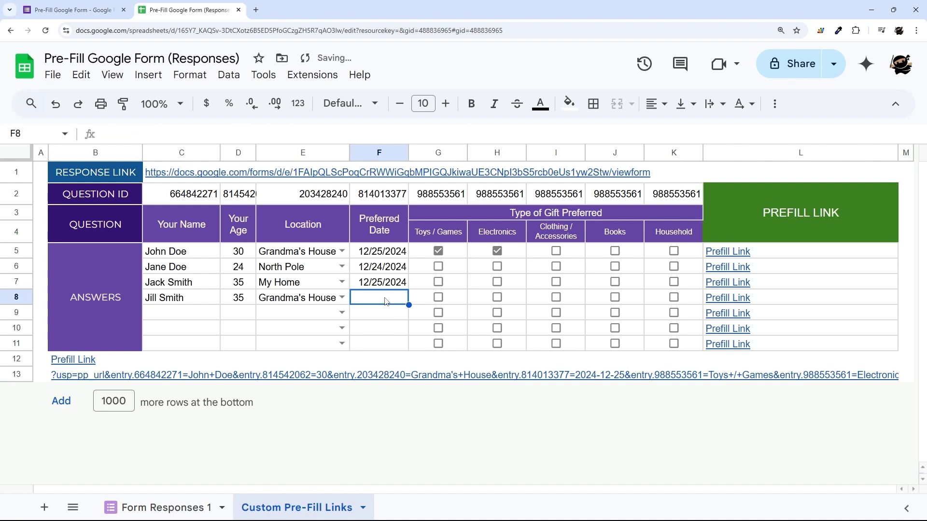
{"action": "left_click", "coordinate": [358, 425]}
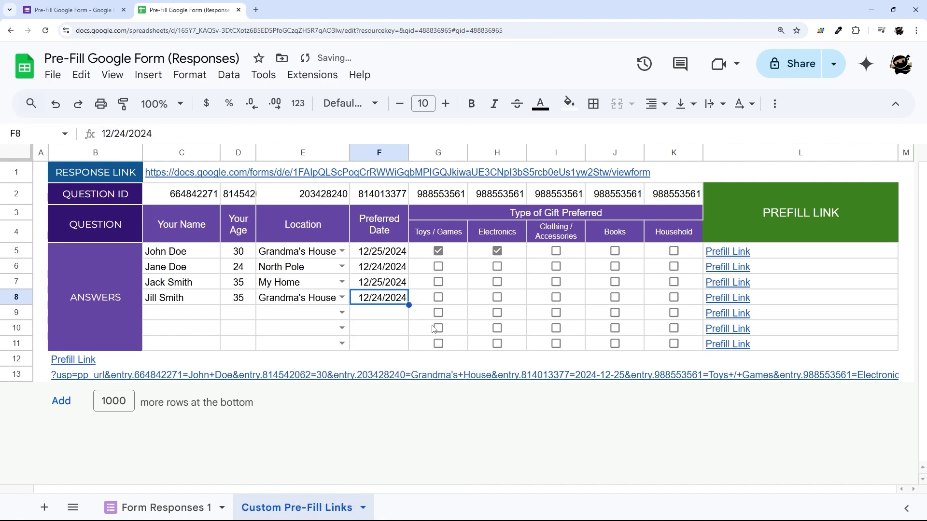
Check Clothing / Accessories for row 6, Books for row 7 and Household for row 8.
{"action": "left_click", "coordinate": [556, 267]}
{"action": "left_click", "coordinate": [615, 282]}
{"action": "left_click", "coordinate": [662, 301]}
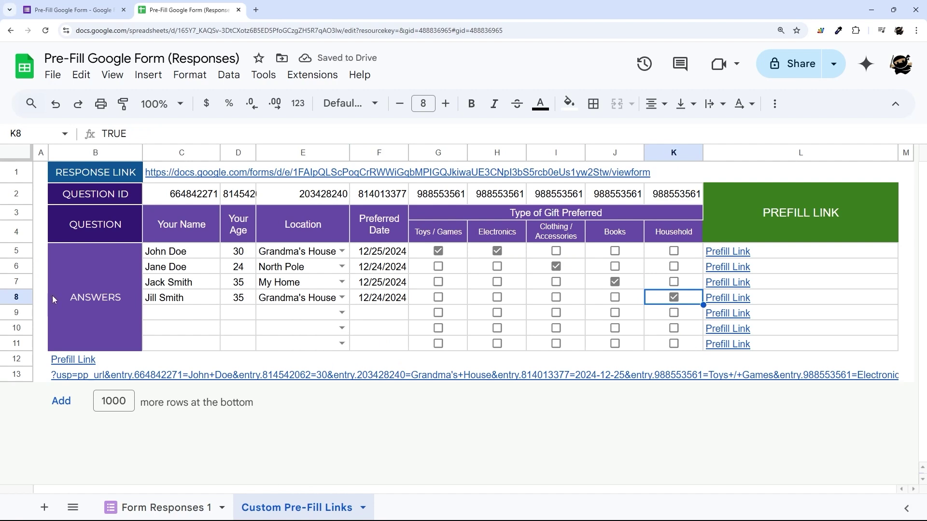
Review row 8's answers from C8 to K8 and open that row's prefill link.
{"action": "left_click_drag", "start_coordinate": [173, 299], "coordinate": [678, 304]}
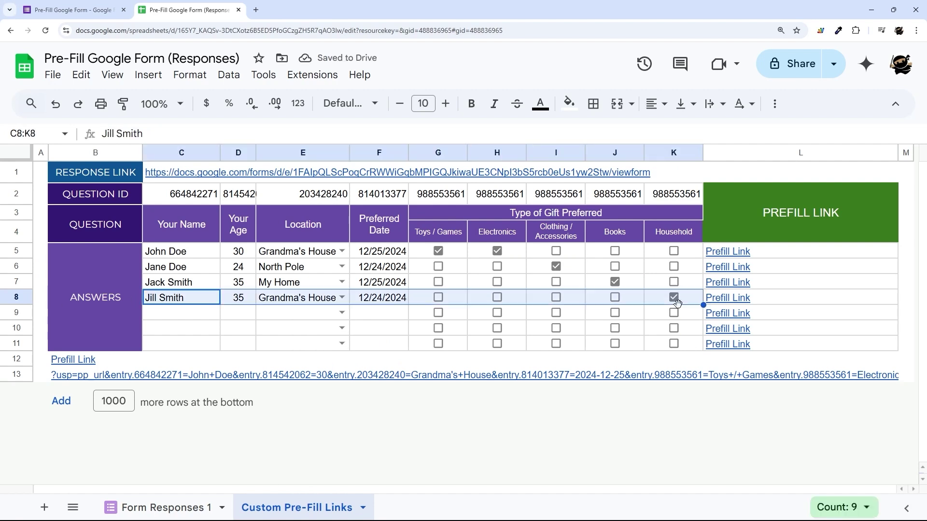
{"action": "left_click", "coordinate": [732, 302]}
{"action": "left_click", "coordinate": [728, 320]}
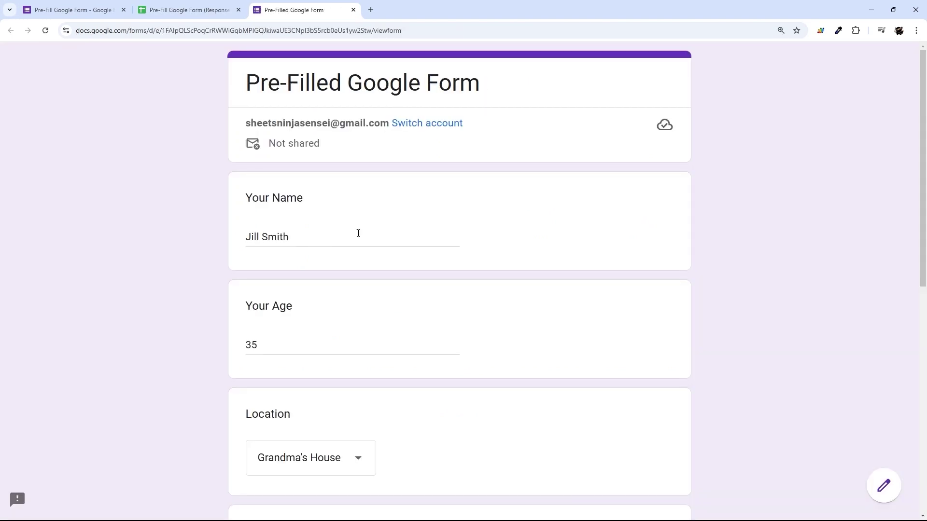
Review the pre-filled answers throughout row 8's form and close the form.
{"action": "scroll", "coordinate": [304, 268], "scroll_direction": "down", "scroll_amount": 4}
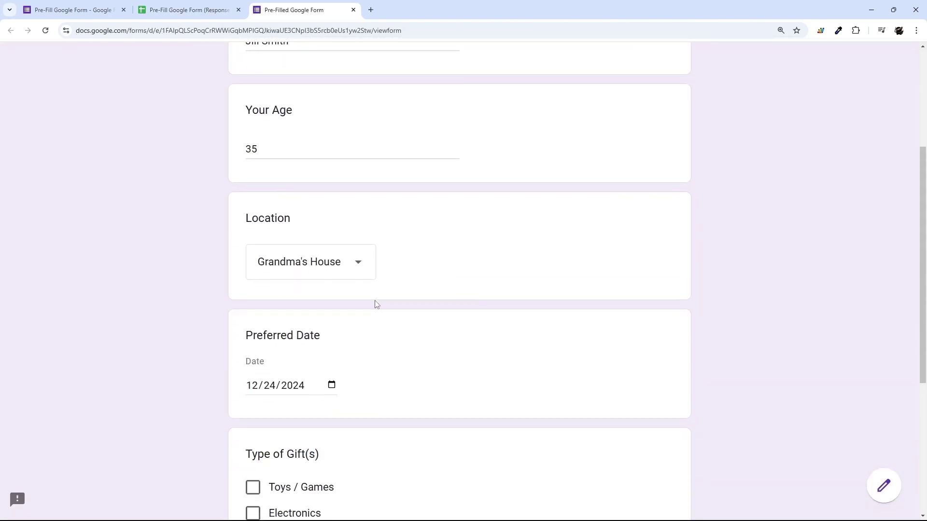
{"action": "scroll", "coordinate": [237, 389], "scroll_direction": "down", "scroll_amount": 4}
{"action": "scroll", "coordinate": [242, 79], "scroll_direction": "up", "scroll_amount": 4}
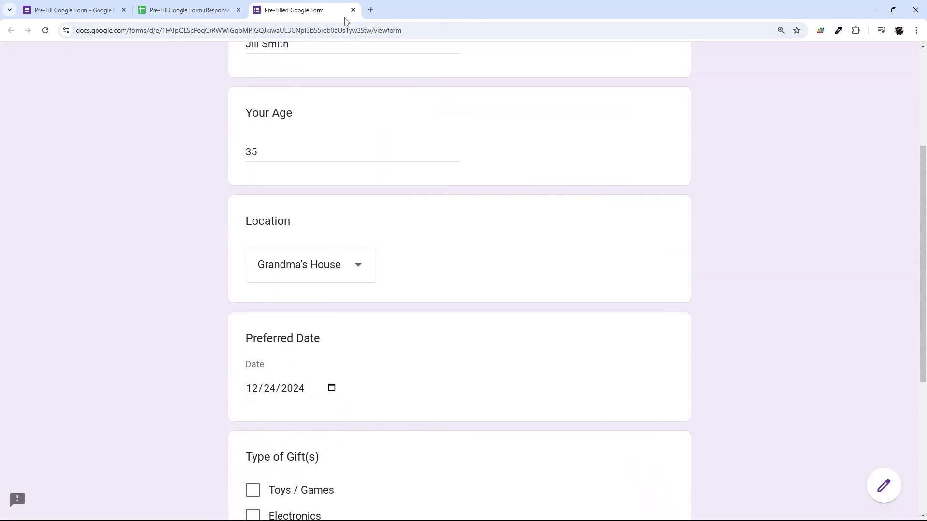
{"action": "left_click", "coordinate": [354, 10]}
Examine the complete prefill link formula in L5 in an enlarged formula bar and leave it without editing.
{"action": "left_click", "coordinate": [844, 280]}
{"action": "left_click", "coordinate": [773, 252]}
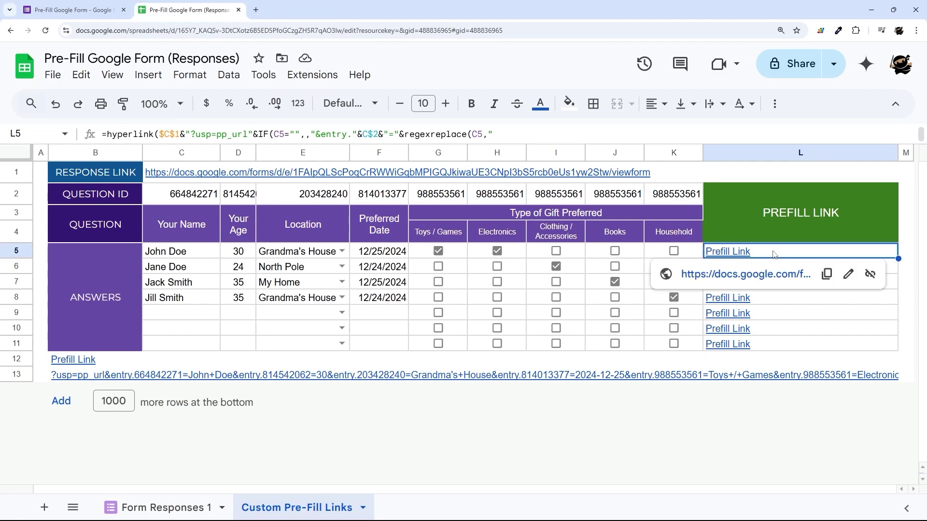
{"action": "left_click_drag", "start_coordinate": [318, 144], "coordinate": [319, 334]}
{"action": "left_click_drag", "start_coordinate": [393, 238], "coordinate": [93, 124]}
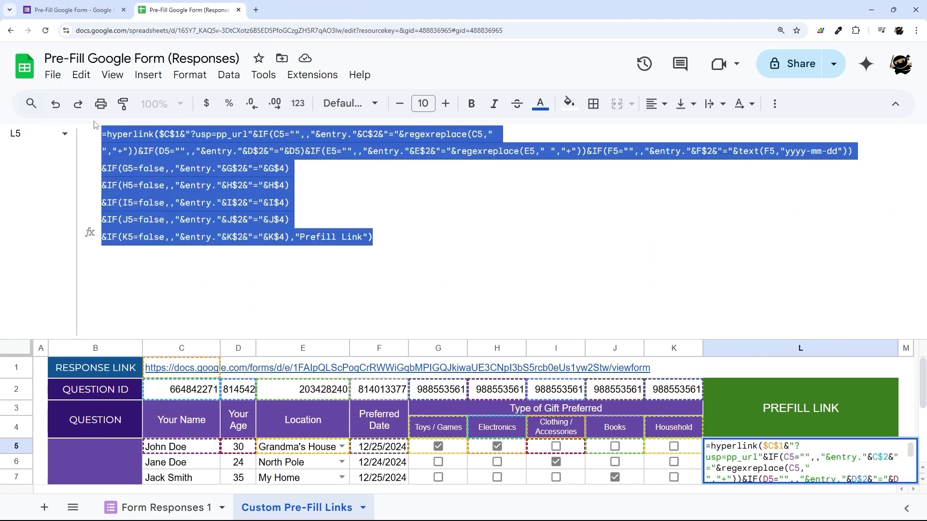
{"action": "key", "text": "Escape"}
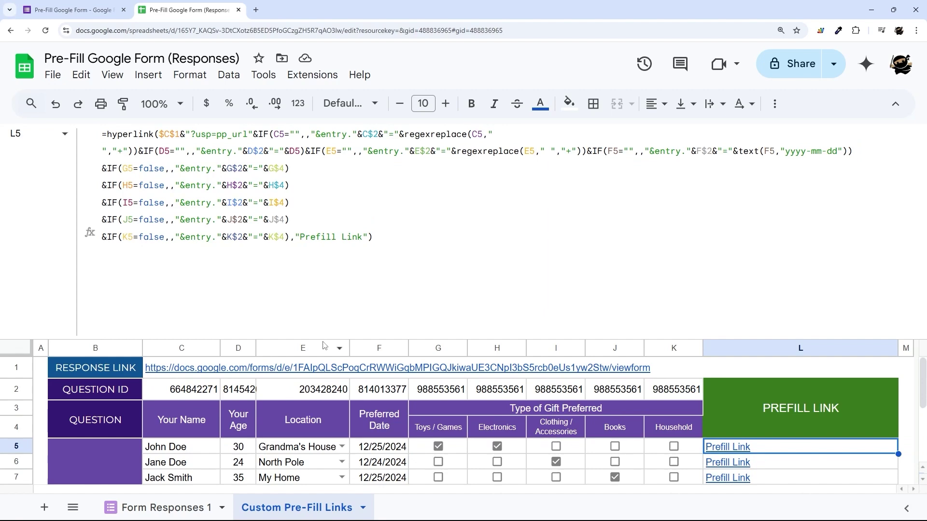
{"action": "left_click_drag", "start_coordinate": [338, 338], "coordinate": [251, 91]}
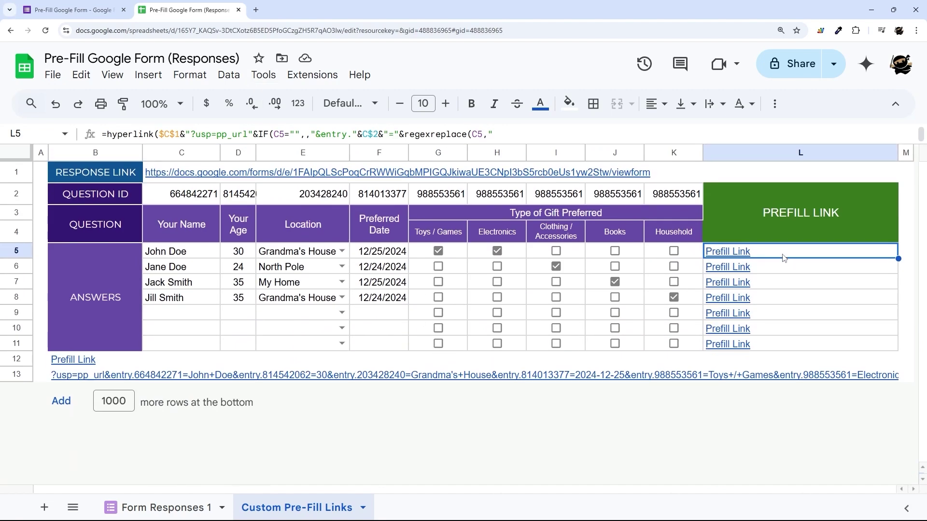
Change the link label in L5's formula to C5&"'s Prefill Link" and fill the formula down to L11.
{"action": "left_click", "coordinate": [765, 255]}
{"action": "left_click_drag", "start_coordinate": [379, 144], "coordinate": [299, 274]}
{"action": "left_click", "coordinate": [294, 232]}
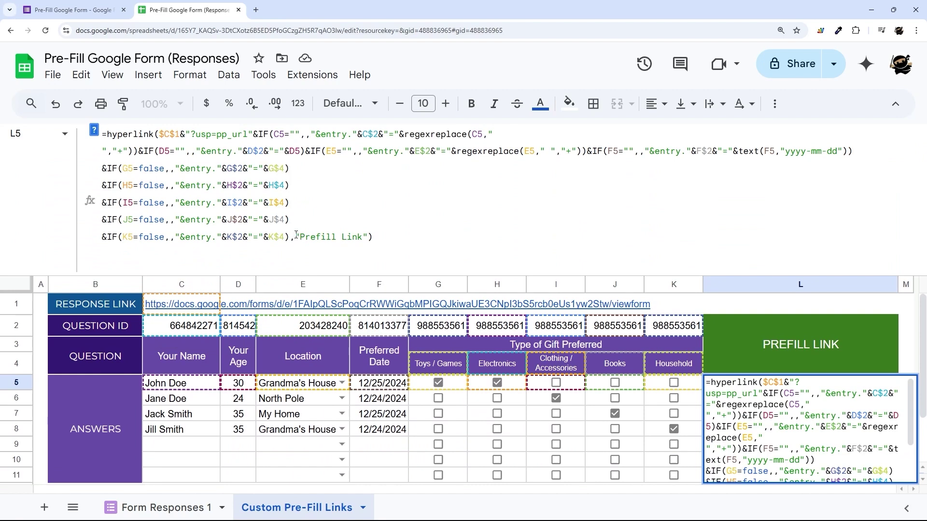
{"action": "type", "text": "C5"}
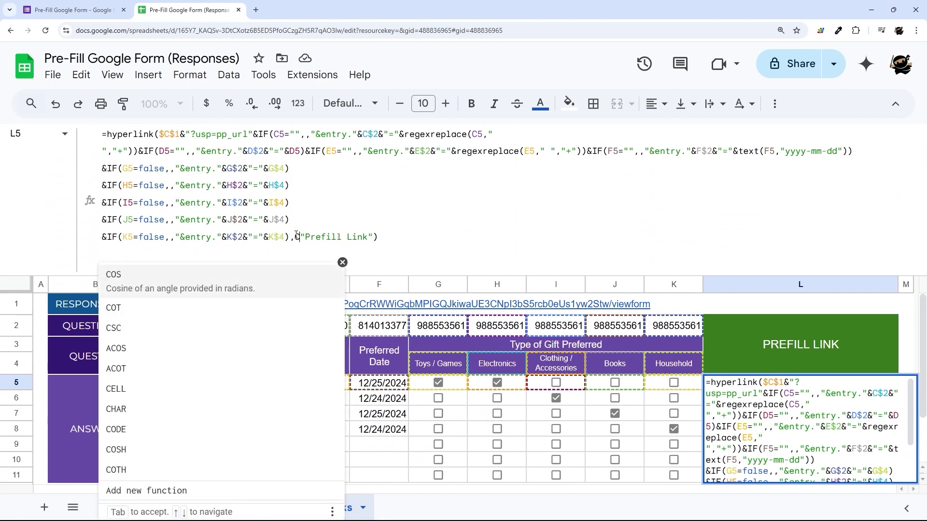
{"action": "type", "text": "&\""}
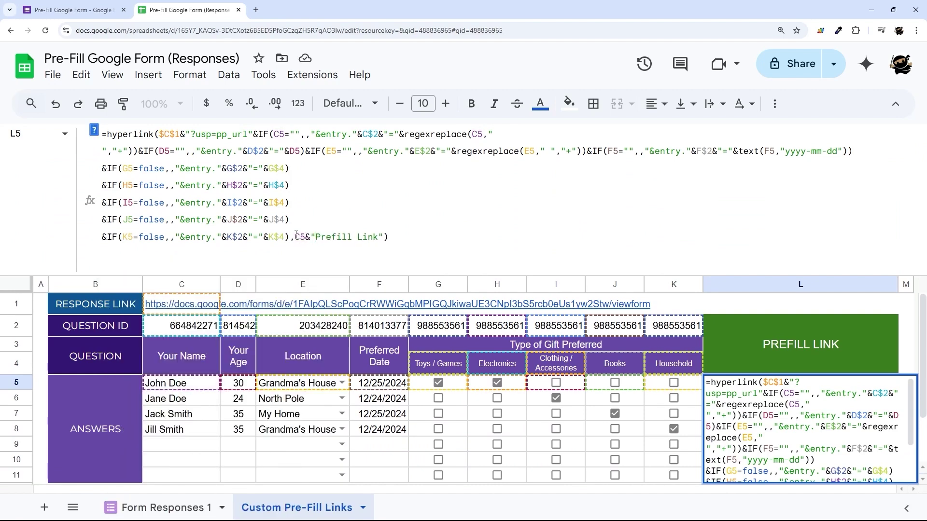
{"action": "type", "text": "'s"}
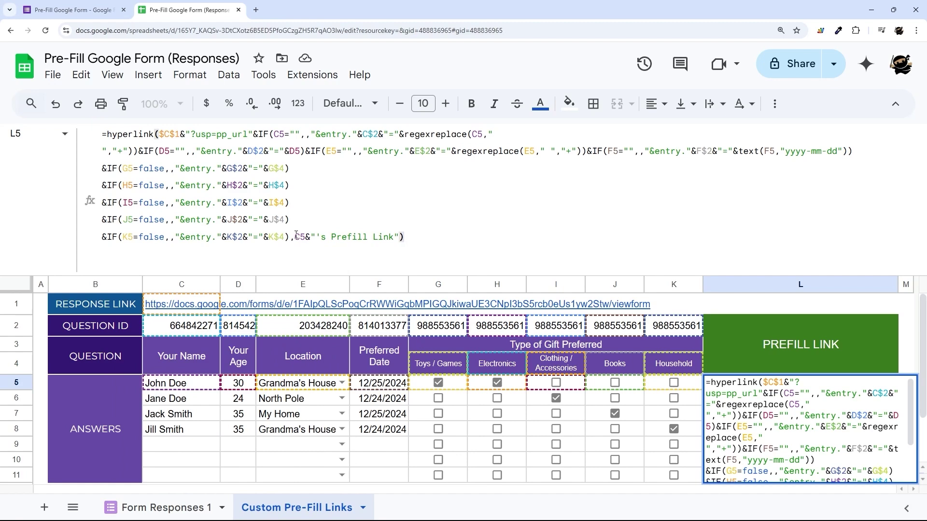
{"action": "key", "text": "Return"}
{"action": "left_click", "coordinate": [845, 388]}
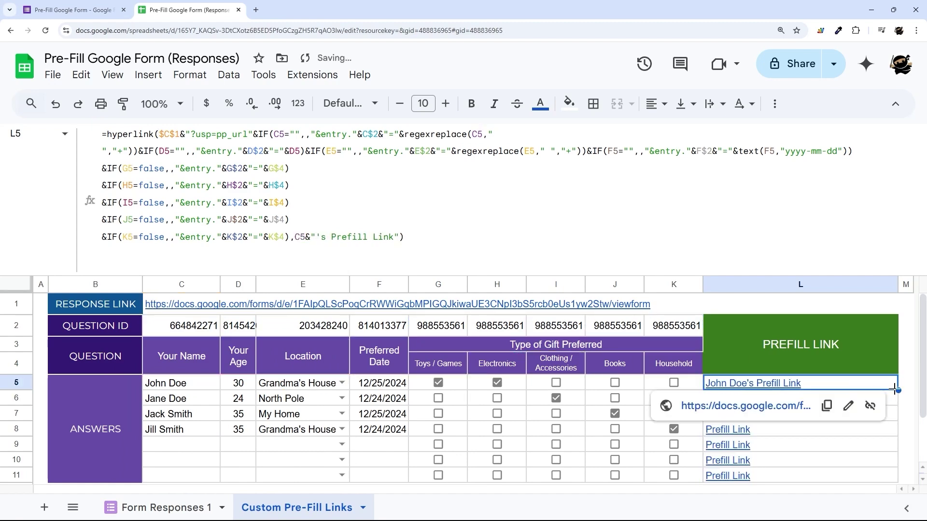
{"action": "left_click_drag", "start_coordinate": [898, 390], "coordinate": [868, 410]}
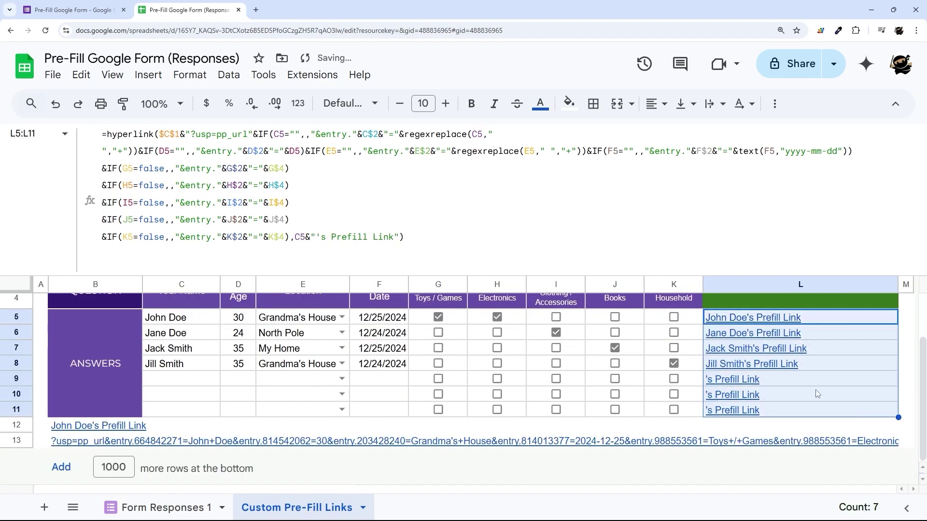
Wrap L5's hyperlink formula in IF(C5="",,…) so rows without a name return a blank.
{"action": "left_click", "coordinate": [815, 319]}
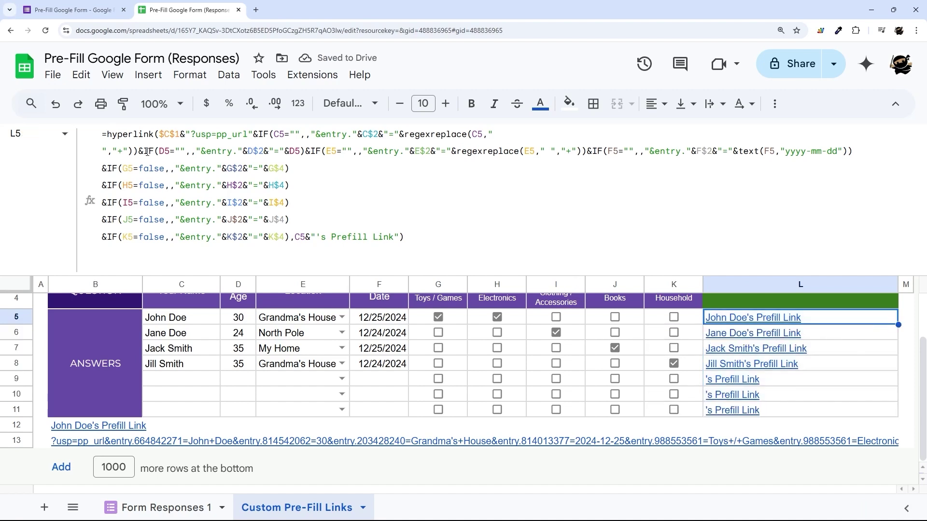
{"action": "left_click", "coordinate": [102, 134]}
{"action": "type", "text": "IF(C"}
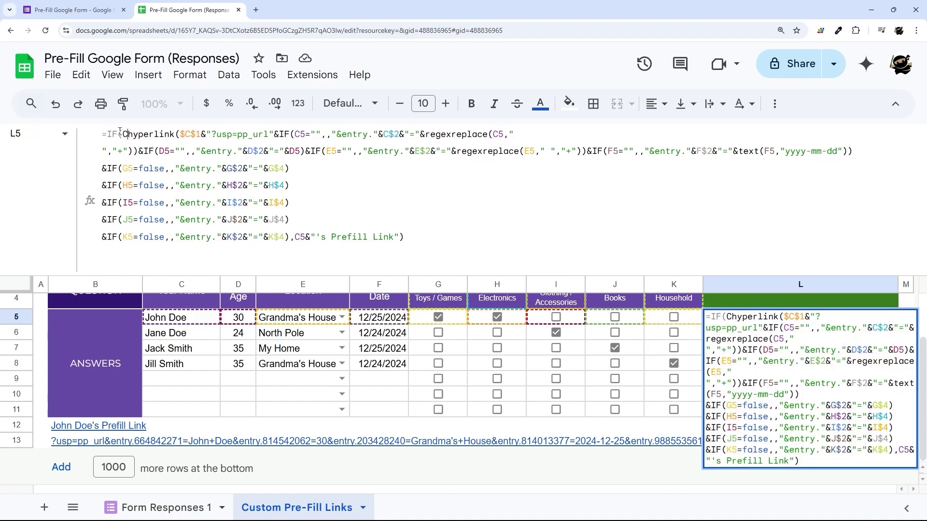
{"action": "key", "text": "BackSpace"}
{"action": "key", "text": "BackSpace"}
{"action": "key", "text": "BackSpace"}
{"action": "key", "text": "BackSpace"}
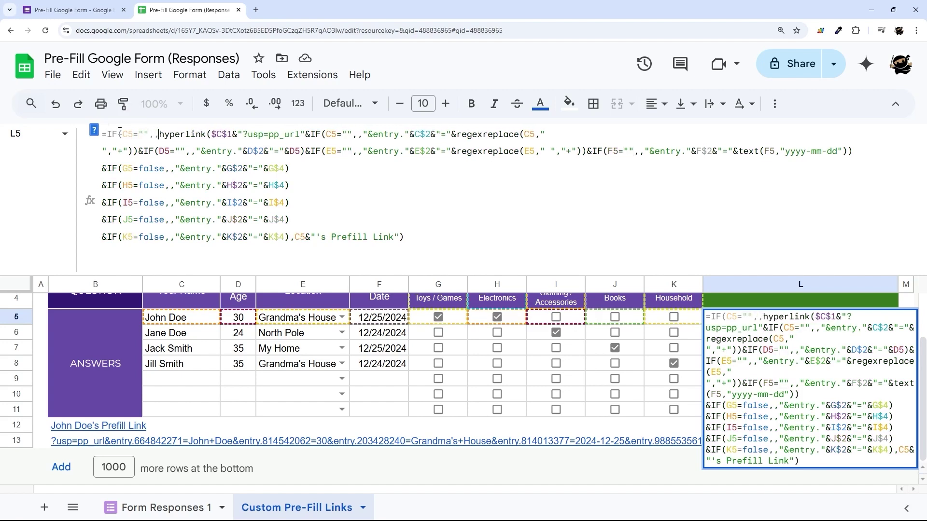
{"action": "key", "text": "Return"}
Fill the blank-checking formula from L5 down to L11 and check the result in L11.
{"action": "left_click", "coordinate": [879, 320]}
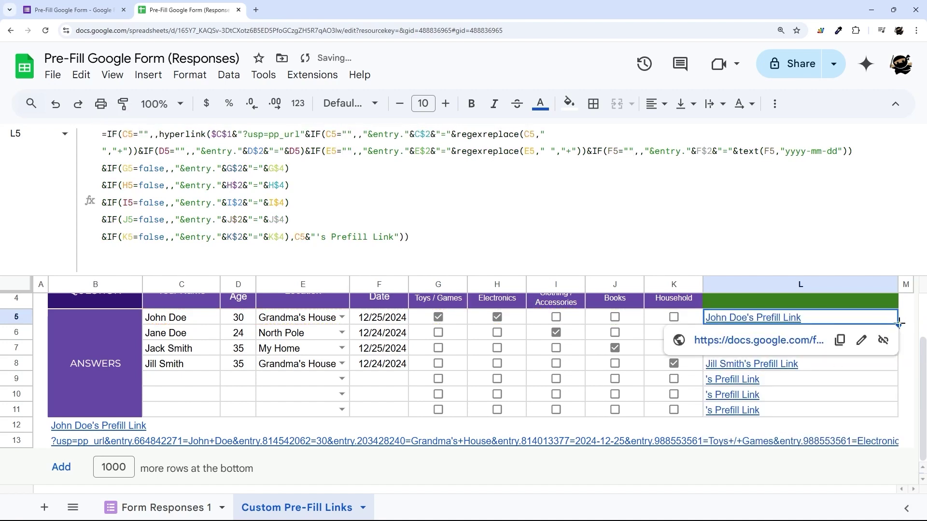
{"action": "left_click_drag", "start_coordinate": [898, 325], "coordinate": [883, 408]}
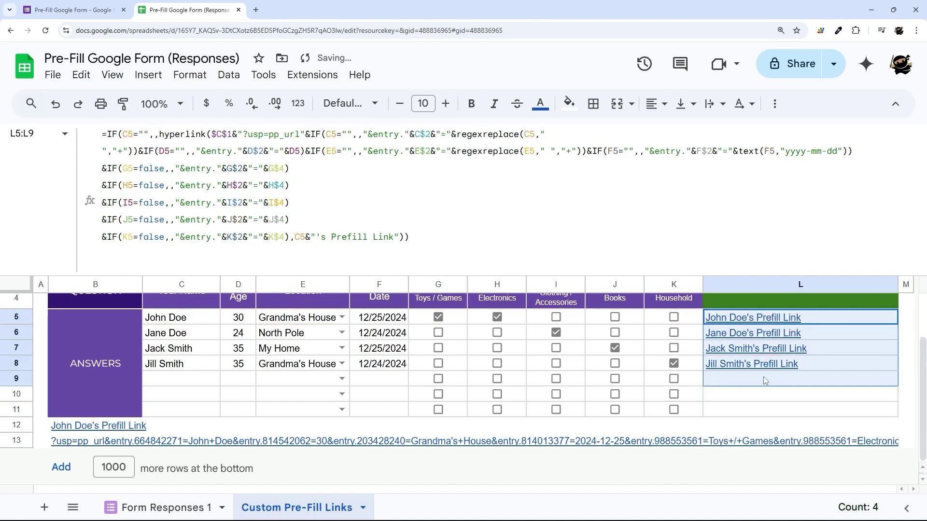
{"action": "left_click", "coordinate": [763, 410]}
{"action": "scroll", "coordinate": [374, 405], "scroll_direction": "up", "scroll_amount": 2}
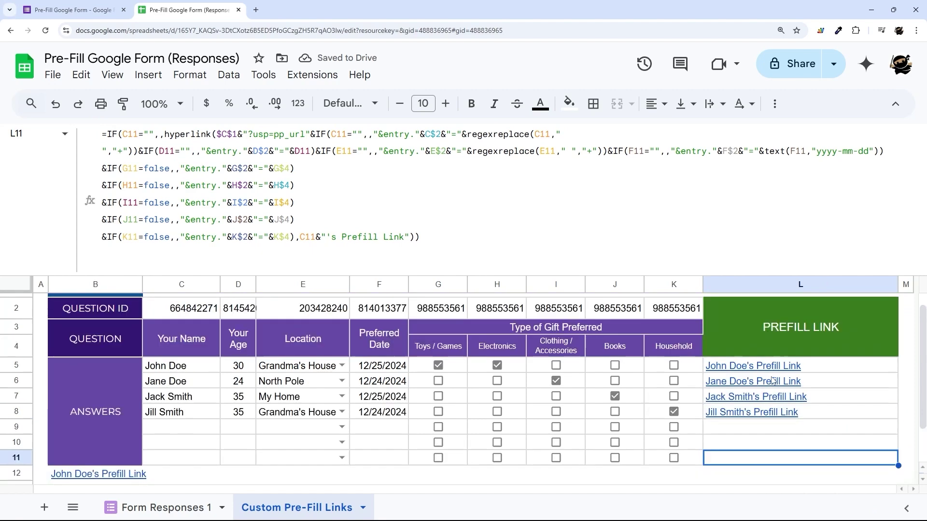
{"action": "scroll", "coordinate": [374, 406], "scroll_direction": "down", "scroll_amount": 2}
Review the empty name cell C9, the answers in C5:K8 and the finished link formula in L5.
{"action": "left_click", "coordinate": [181, 380]}
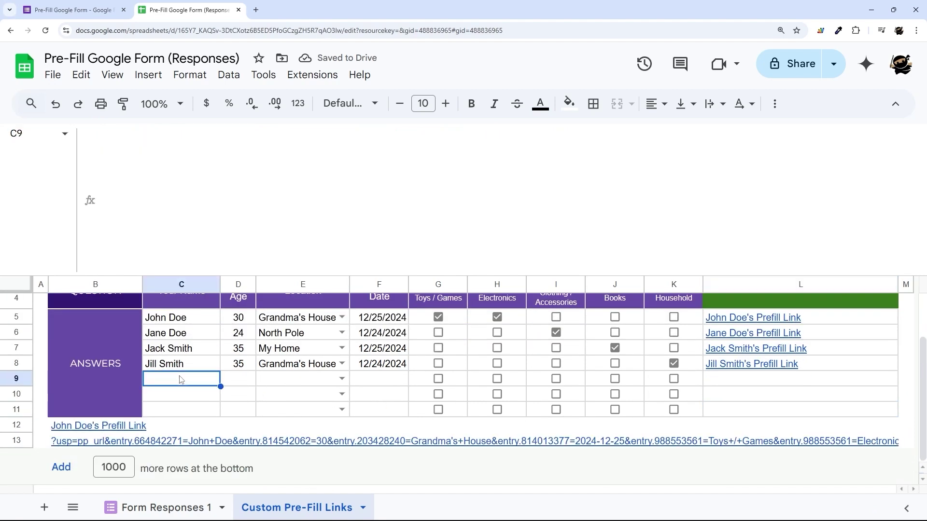
{"action": "left_click_drag", "start_coordinate": [178, 321], "coordinate": [674, 367]}
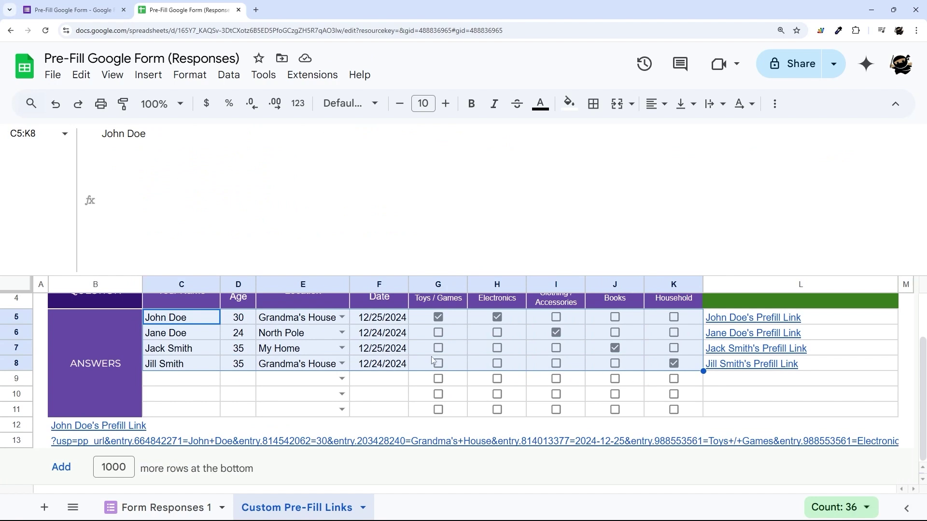
{"action": "left_click_drag", "start_coordinate": [191, 321], "coordinate": [381, 427]}
{"action": "scroll", "coordinate": [251, 370], "scroll_direction": "up", "scroll_amount": 1}
{"action": "left_click", "coordinate": [816, 369]}
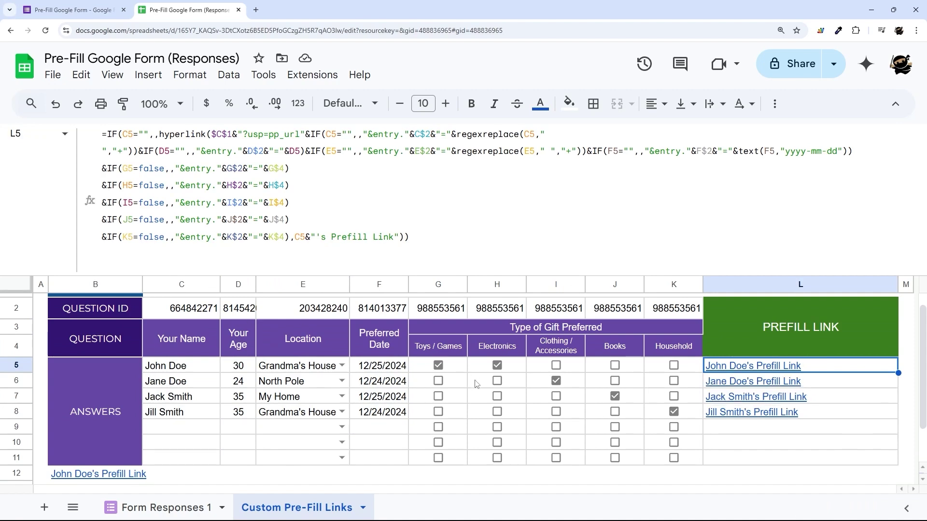
Shrink the formula bar back to a single line and select the Response Link label in B1.
{"action": "left_click_drag", "start_coordinate": [375, 275], "coordinate": [337, 168]}
{"action": "left_click", "coordinate": [95, 239]}
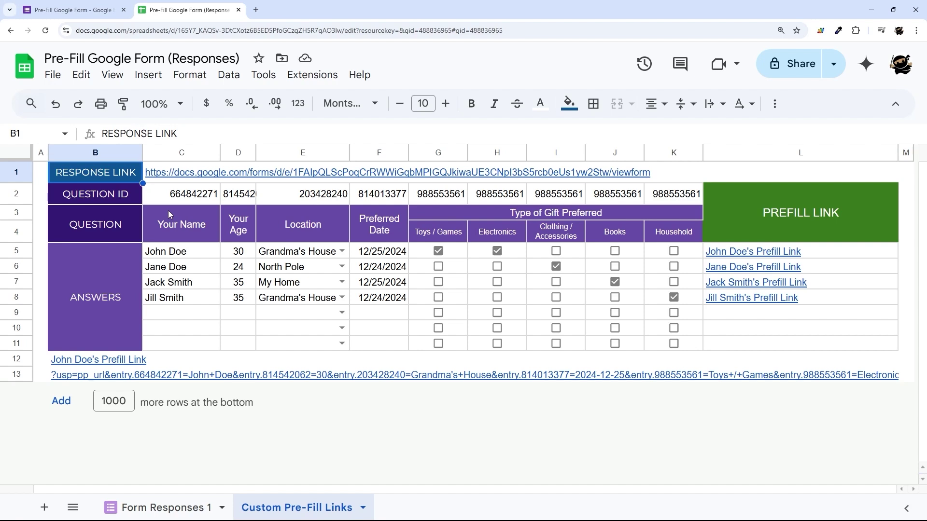
{"action": "mouse_move", "coordinate": [96, 375]}
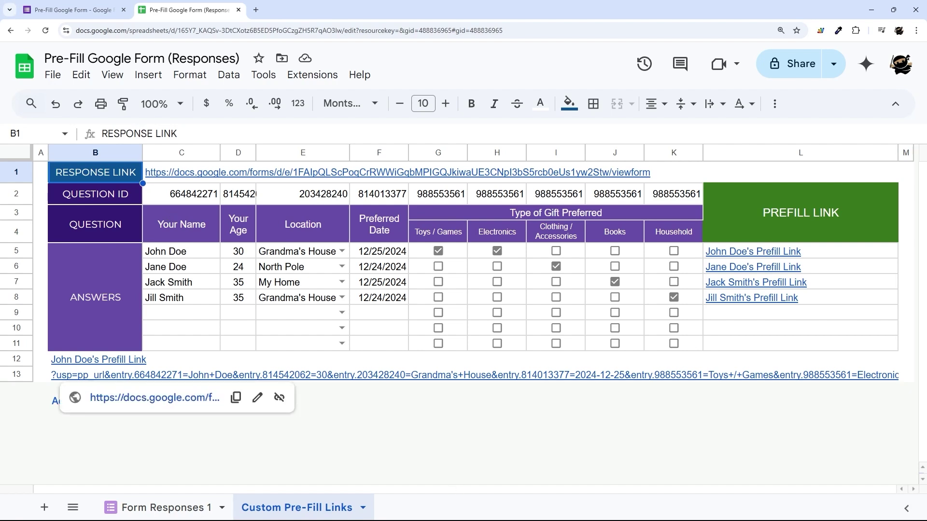